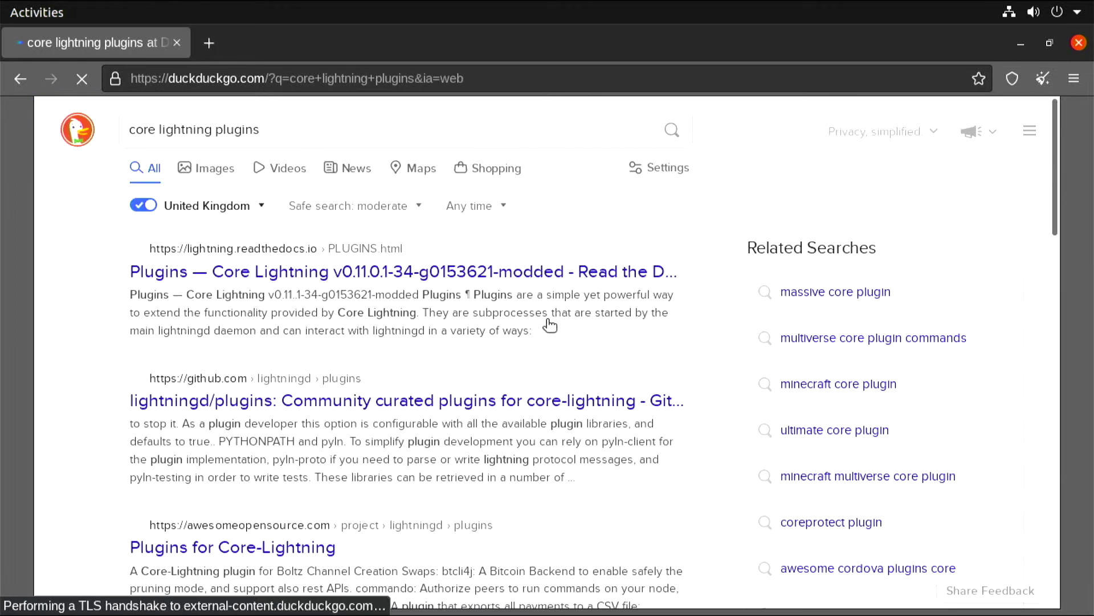
Step: Open the lightningd/plugins GitHub repository from the search results and review the available plugins listed in its README
click(450, 204)
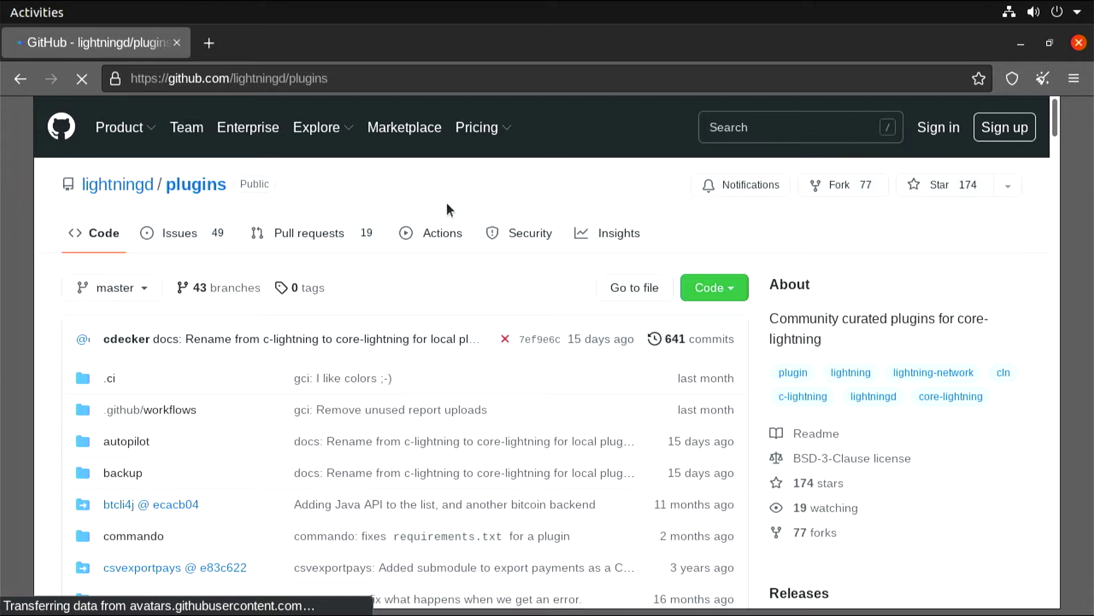
scroll(444, 208, down, 20)
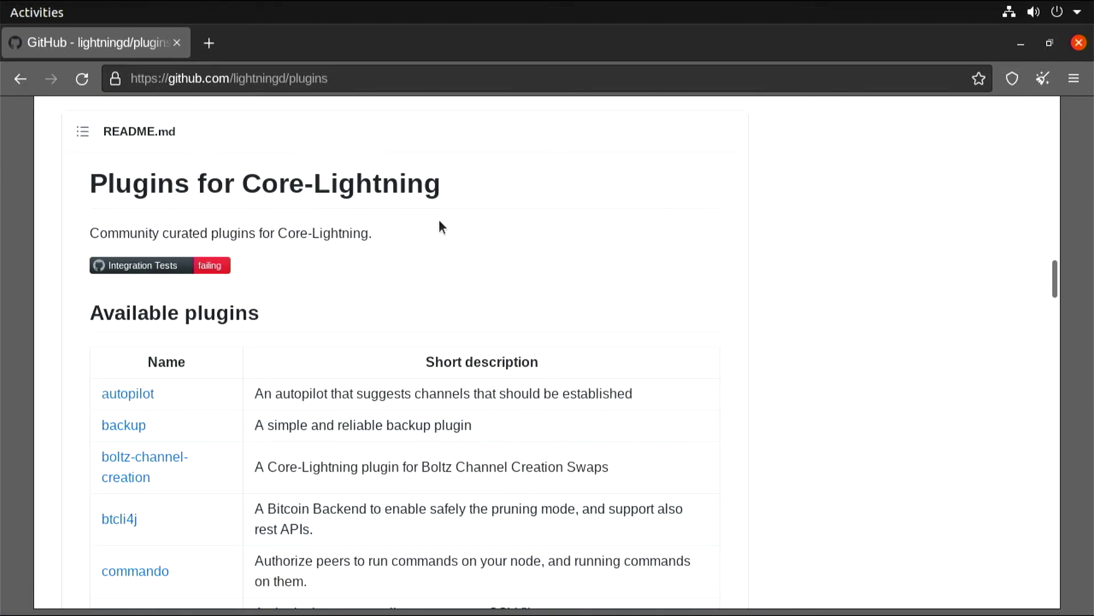
scroll(440, 220, down, 10)
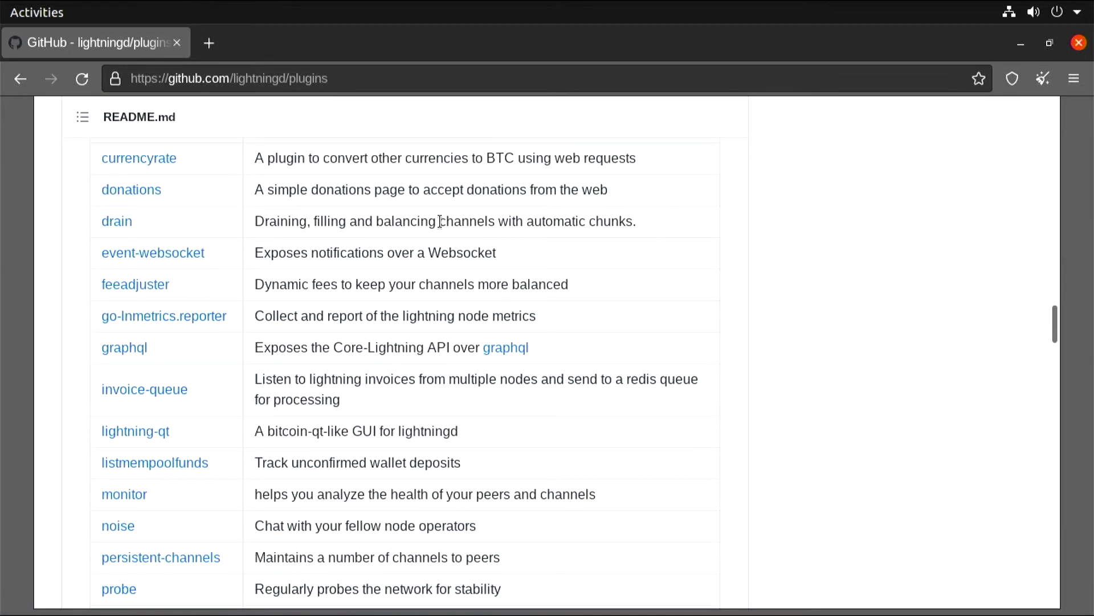
scroll(440, 220, down, 10)
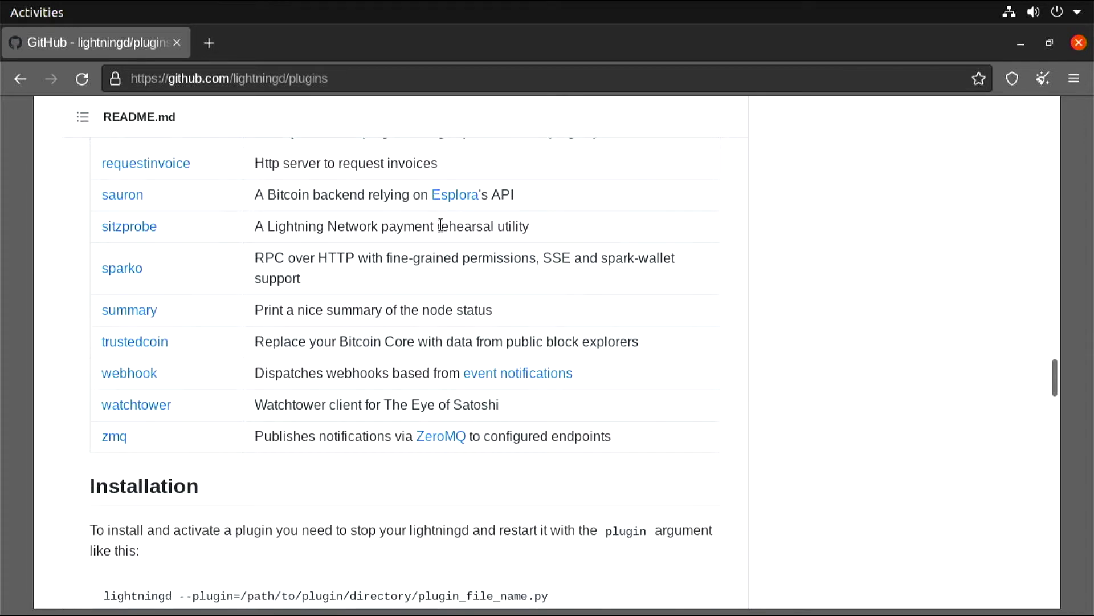
scroll(440, 225, up, 20)
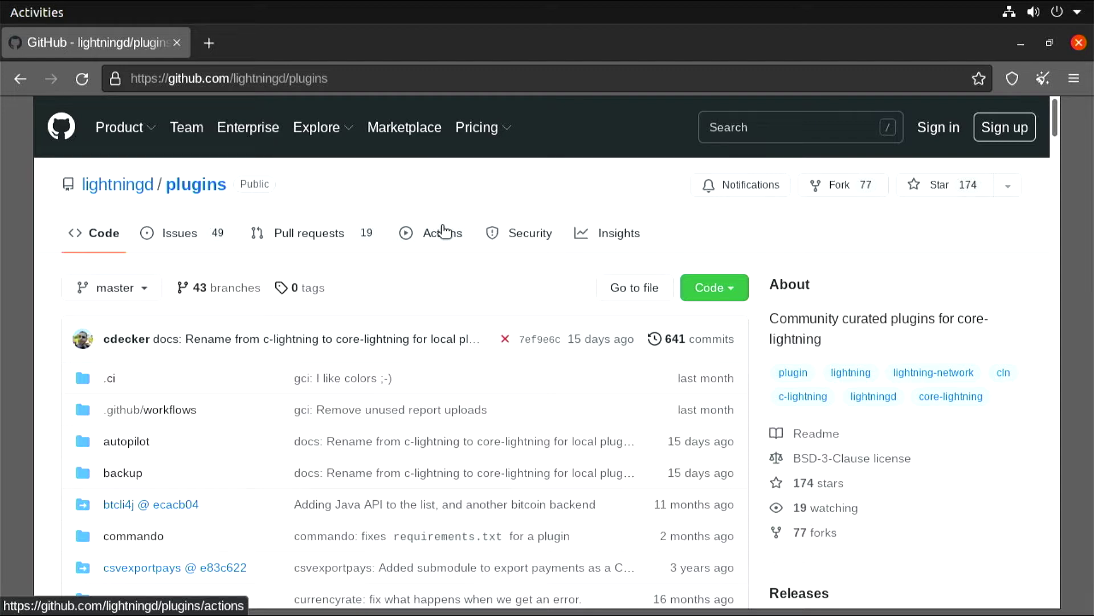
Step: Copy the repository's HTTPS clone URL and clone it with git into the home directory in the terminal
click(721, 288)
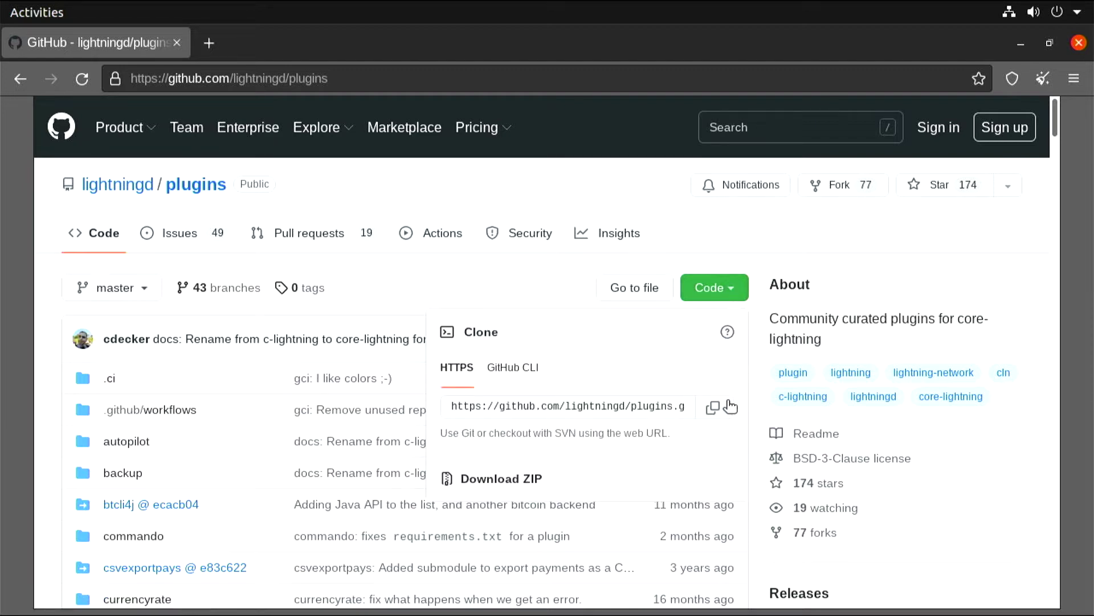
click(716, 416)
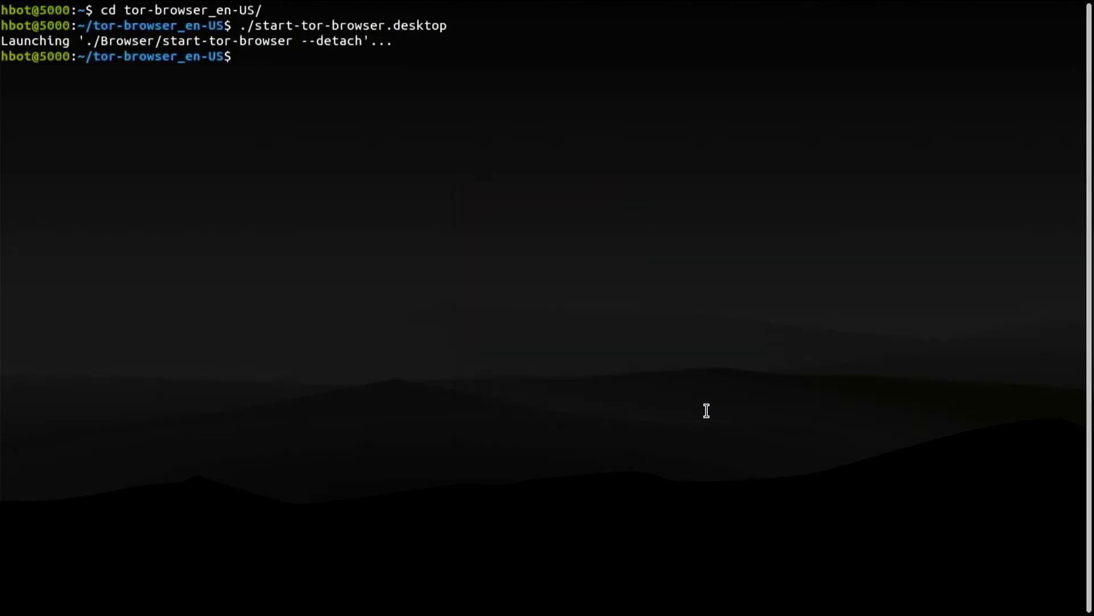
text(cd)
key(Return)
key(ctrl+l)
text(git clone)
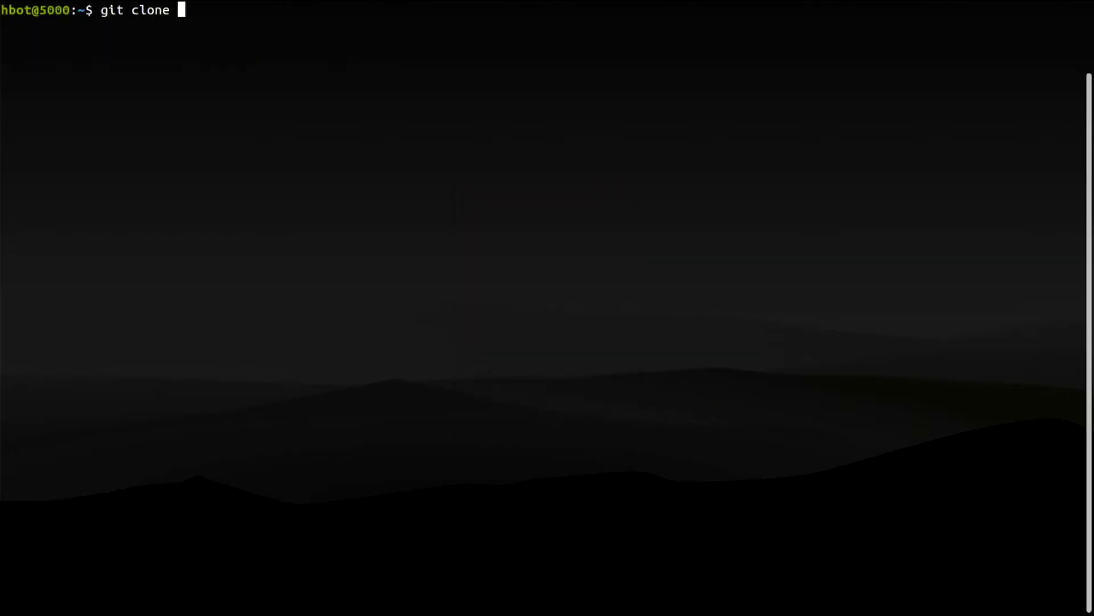
key(ctrl+shift+v)
key(Return)
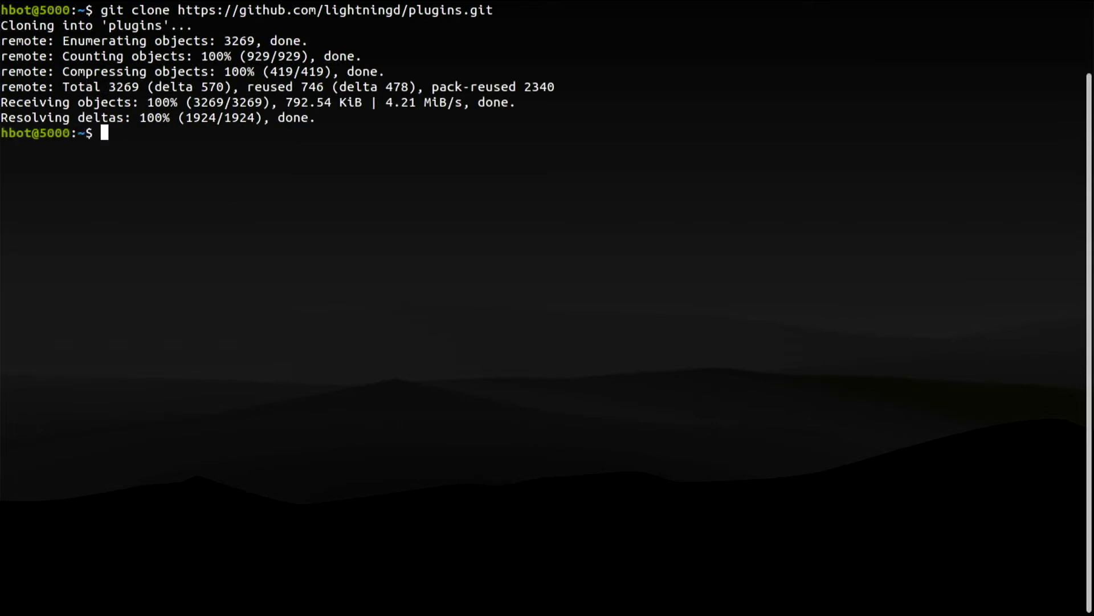
Step: Stop the Lightning daemon with lightning-cli stop and change into the .lightning directory
text(lightning-cli stop)
key(Return)
text(cd .li)
key(Tab)
key(Return)
Step: Move the cloned ~/plugins folder into the .lightning directory under the name plugins-available
text(mv ~/p)
key(Tab)
text(plugi)
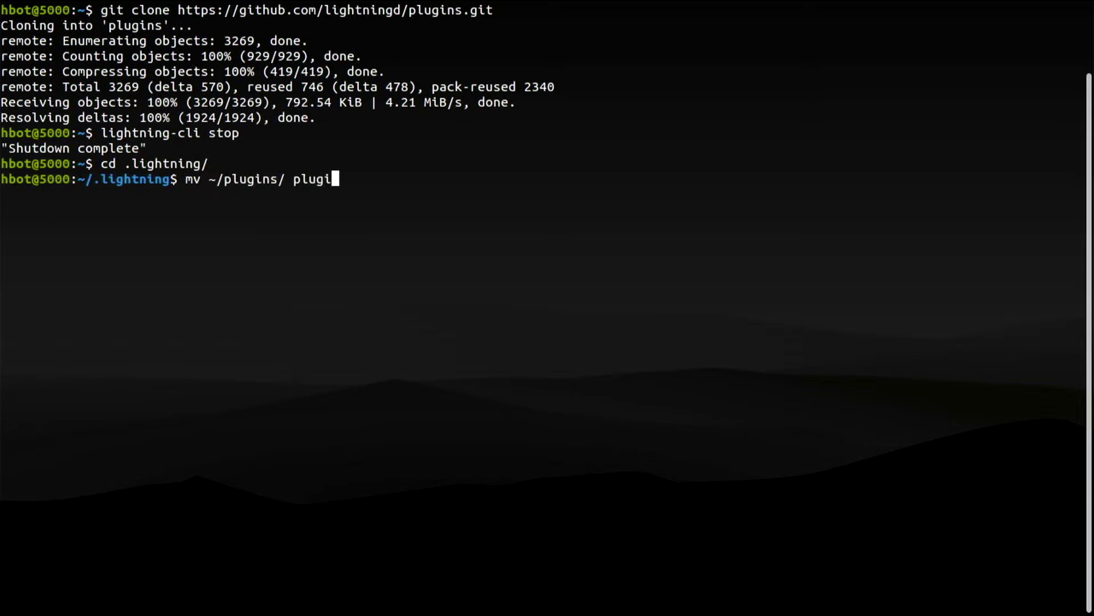
text(ns-available)
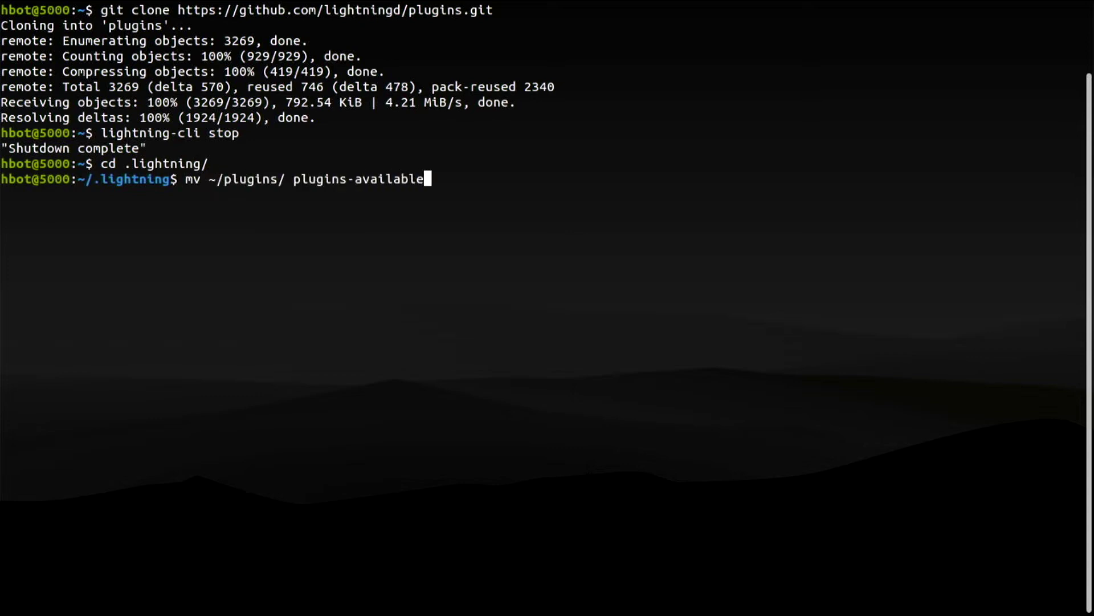
key(Return)
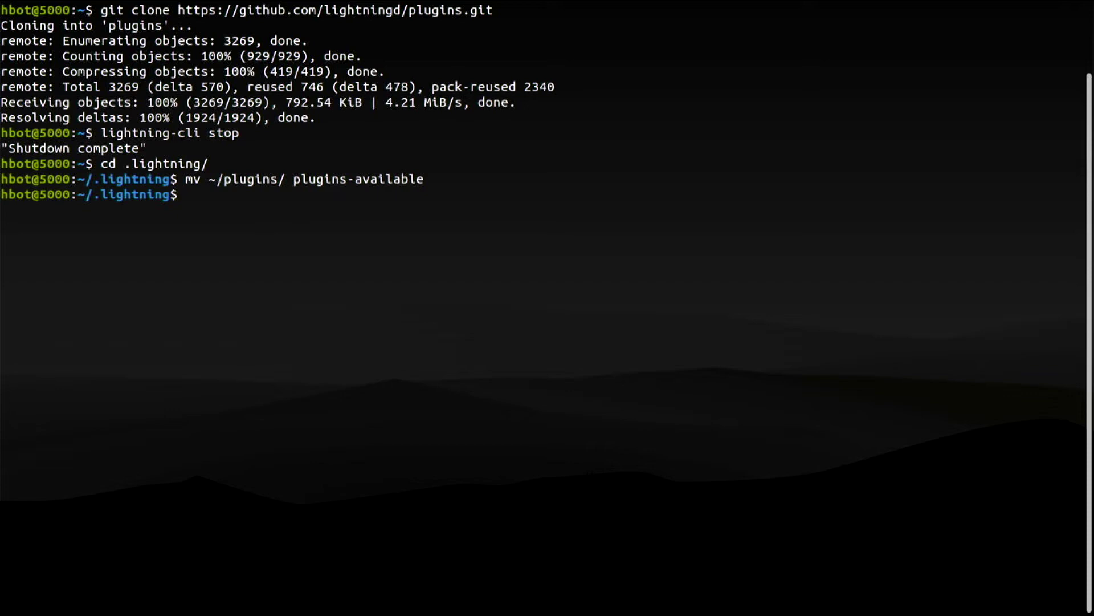
Step: Create a plugins-enabled directory inside .lightning
text(mkdir plugins-)
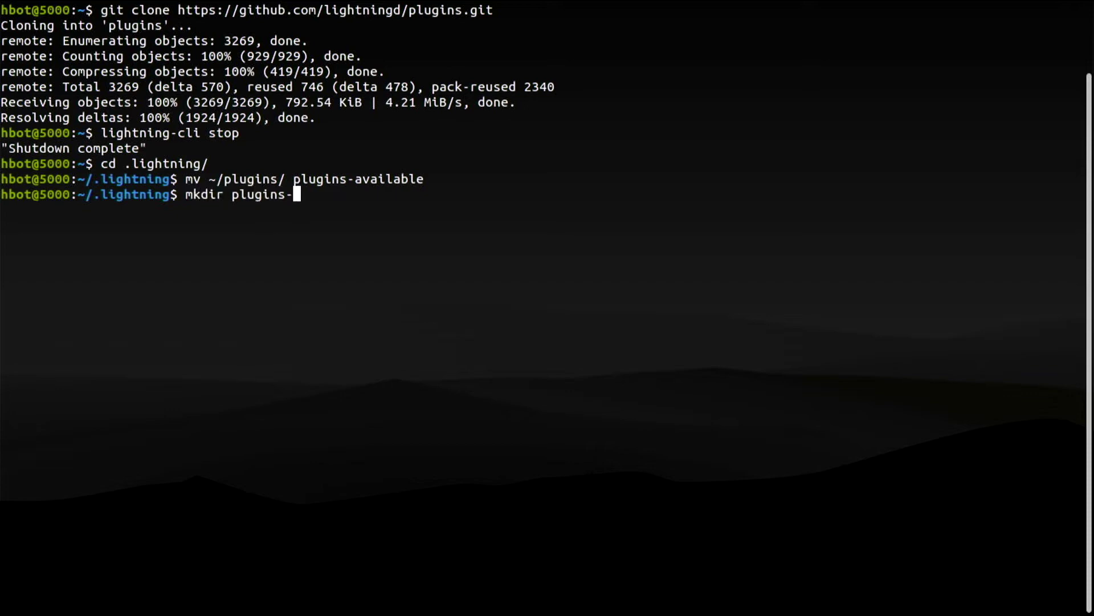
text(enabled)
key(Return)
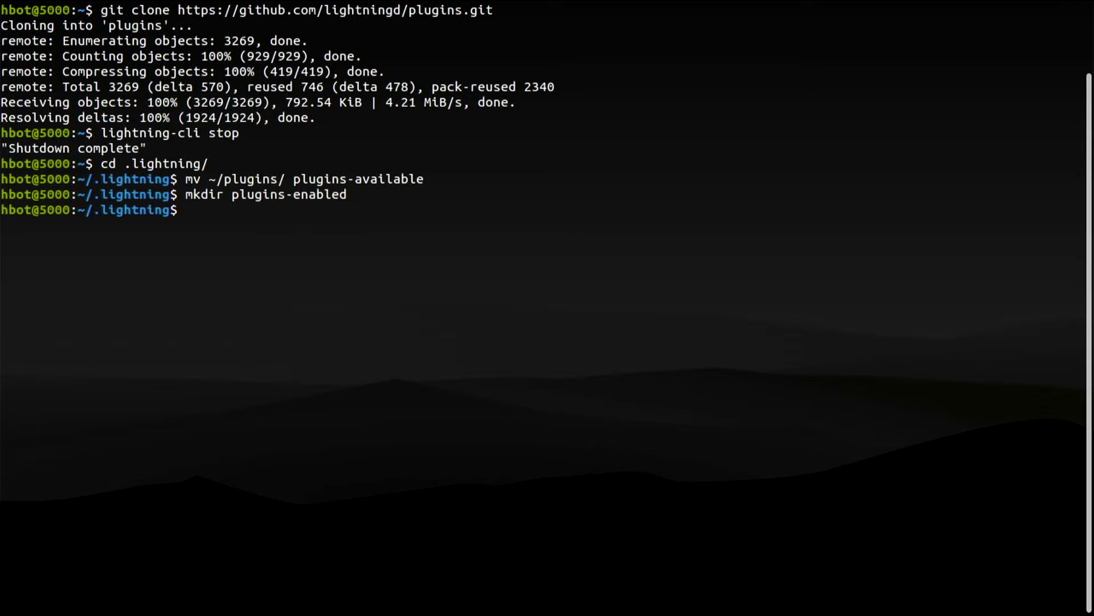
Step: Change into the plugins-available directory and list its contents
text(cd plugins-available/)
key(Return)
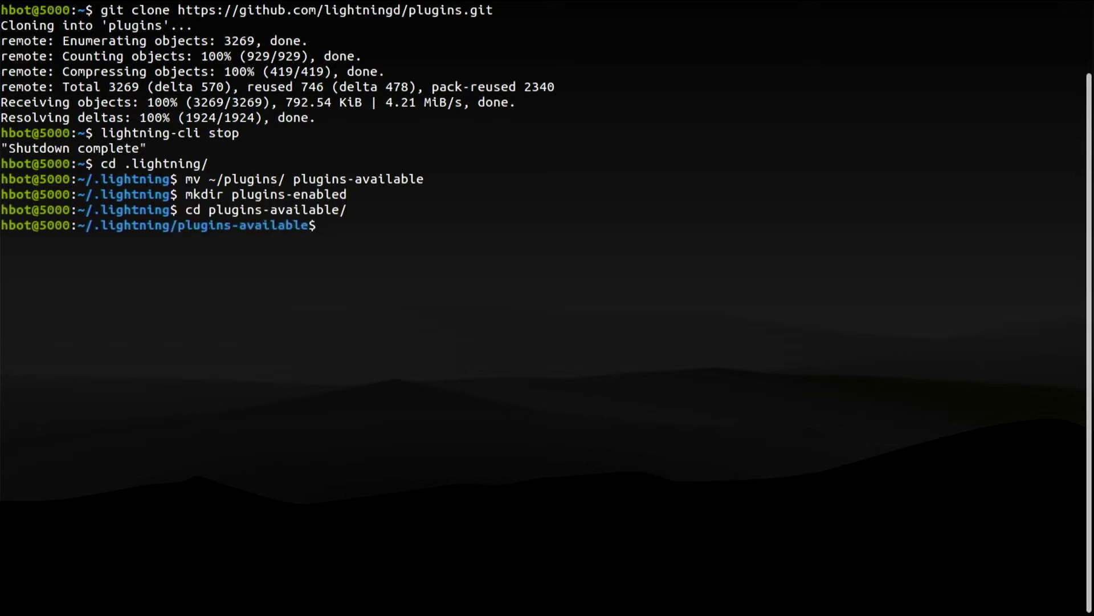
text(ls)
key(Return)
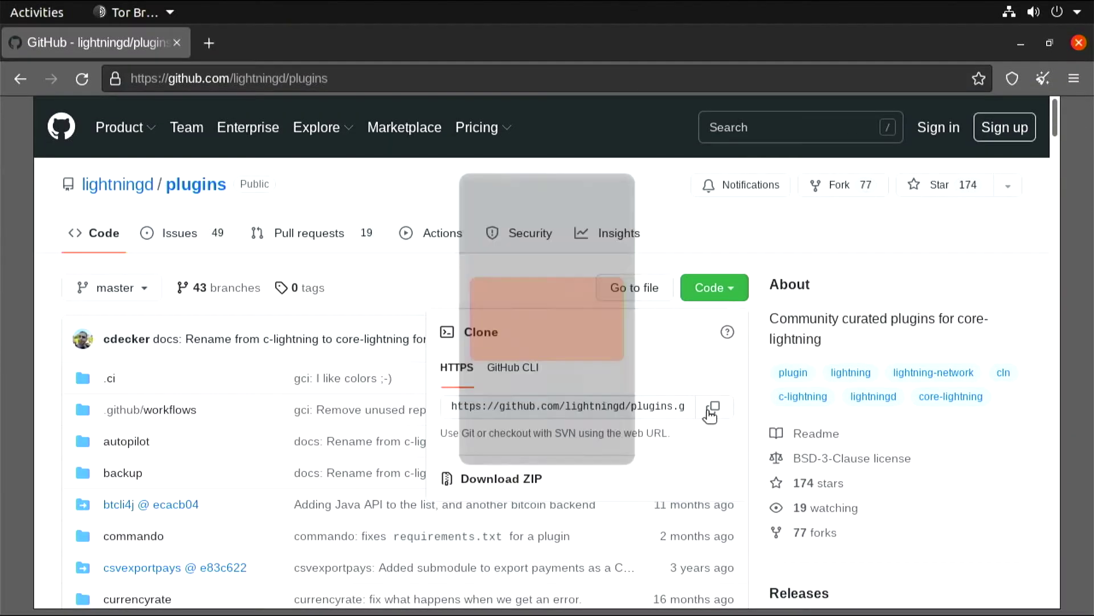
Step: Switch to Tor Browser and open the summary plugin's page from the README's available plugins table
scroll(708, 416, down, 15)
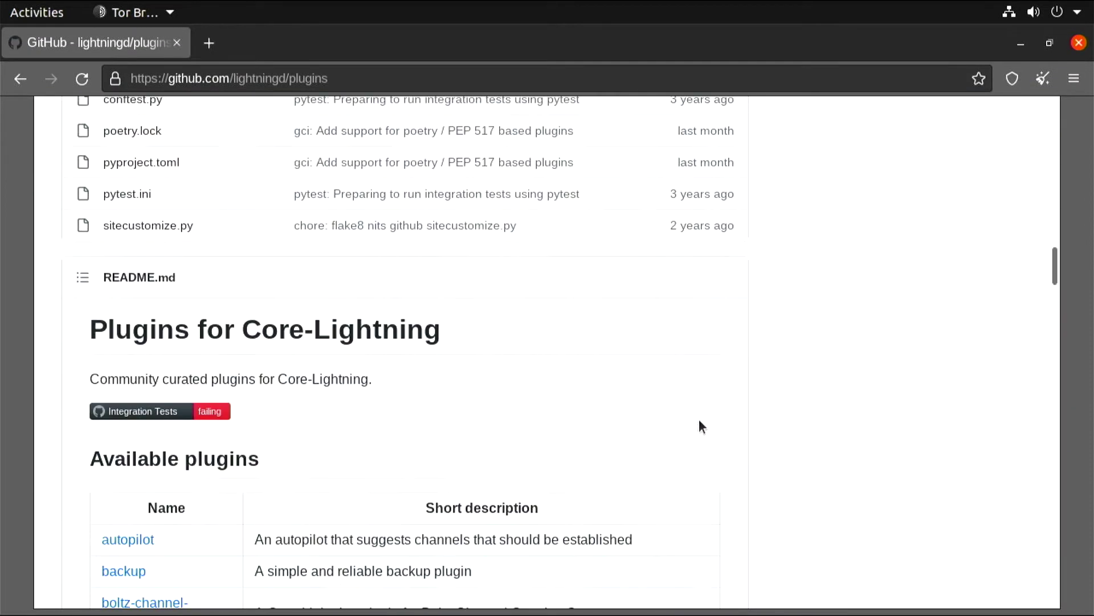
scroll(698, 419, down, 20)
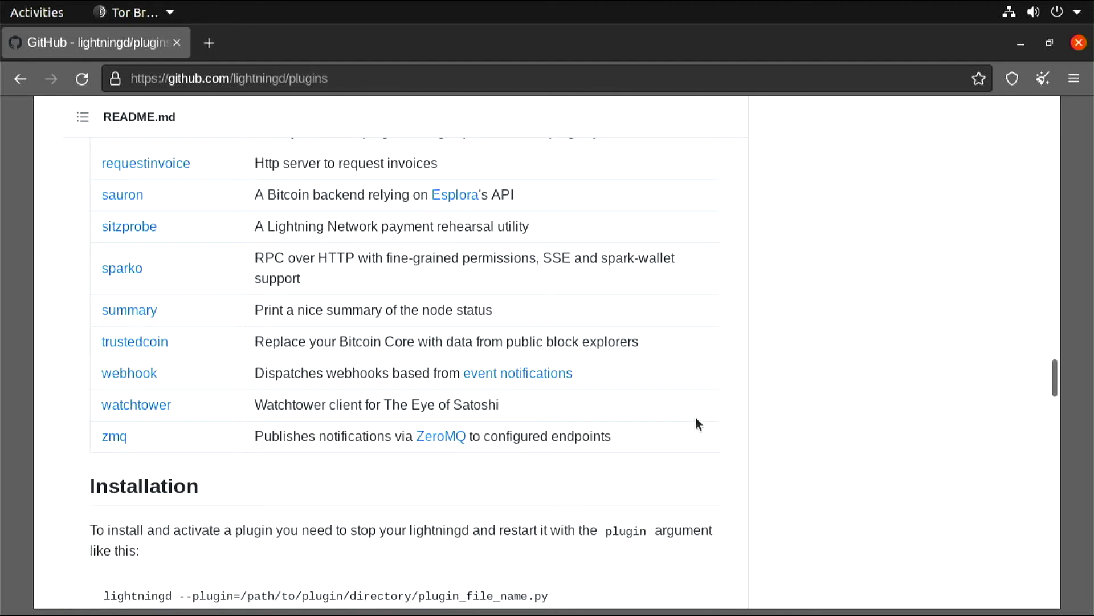
click(142, 312)
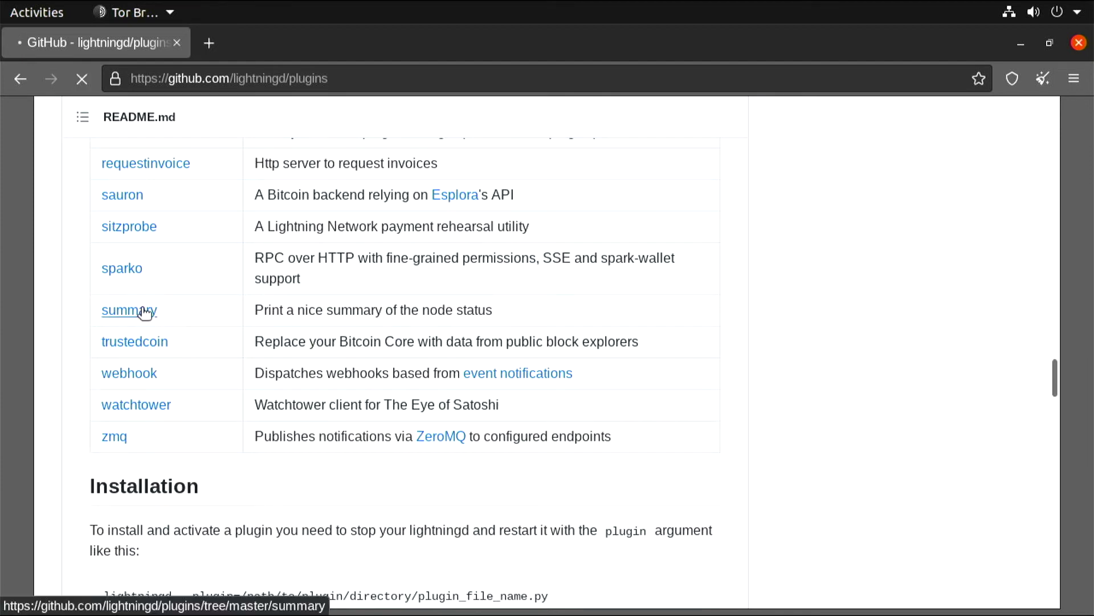
Step: Examine the summary plugin's README, covering its description and the example usage of lightning-cli -H summary
scroll(143, 312, down, 8)
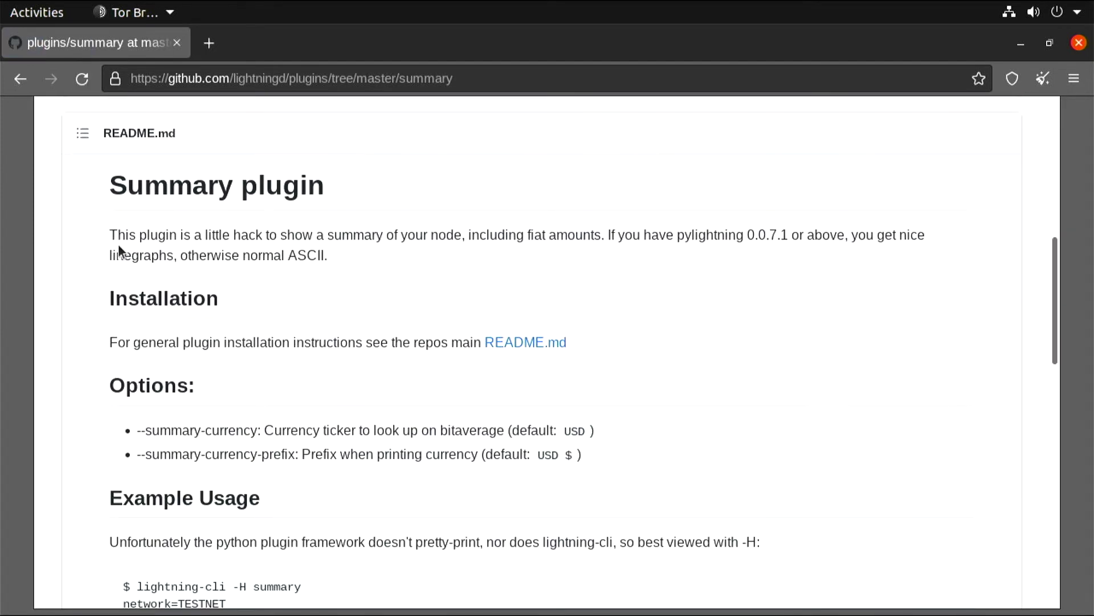
drag(122, 235, 602, 236)
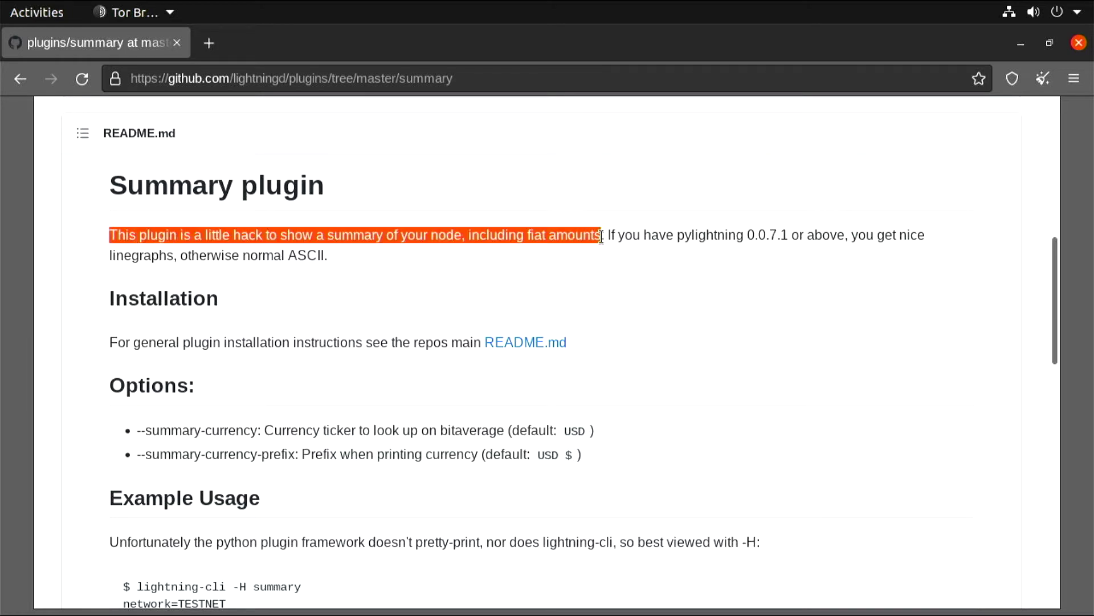
scroll(601, 236, down, 6)
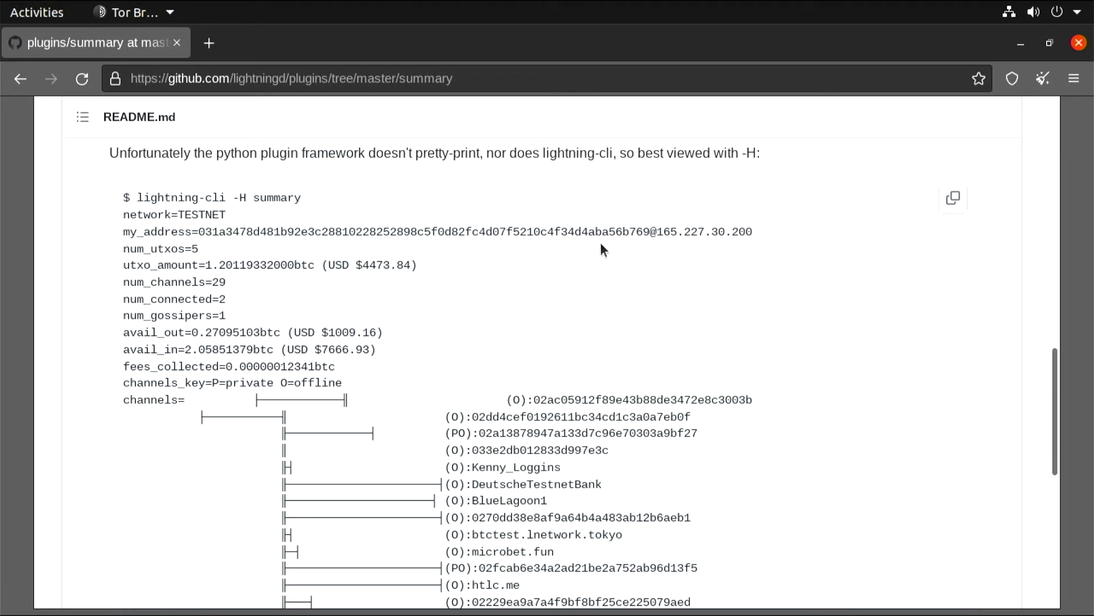
drag(137, 197, 228, 194)
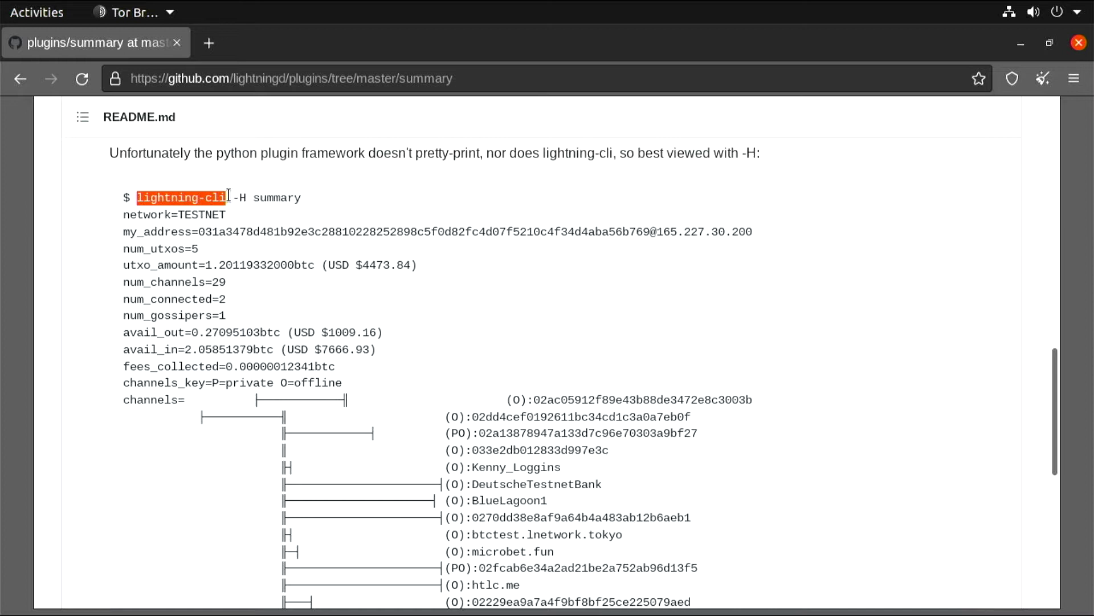
double_click(274, 197)
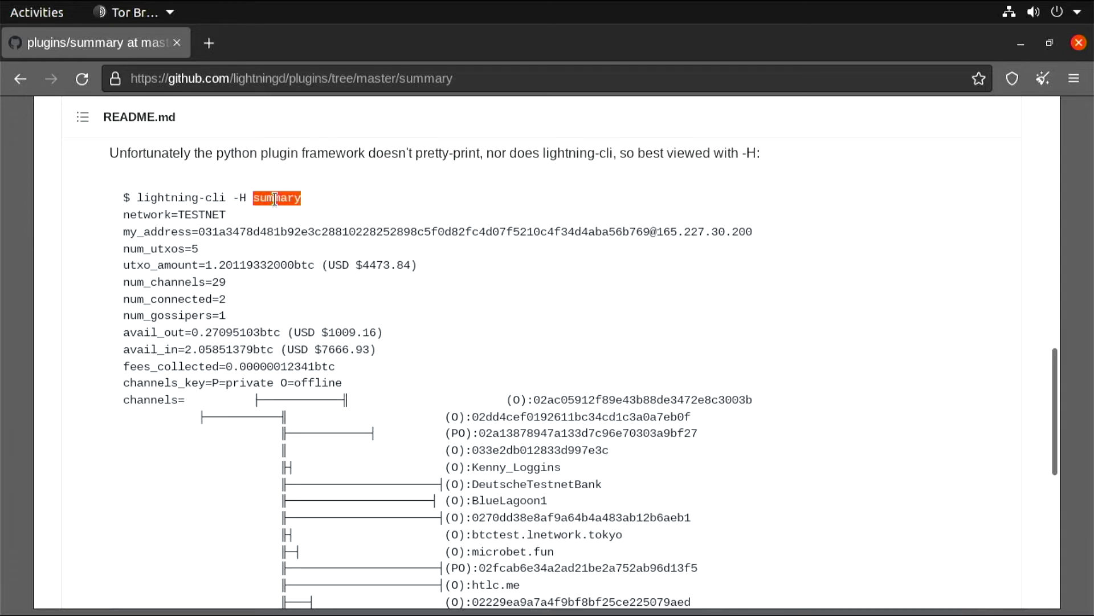
key(ctrl+minus)
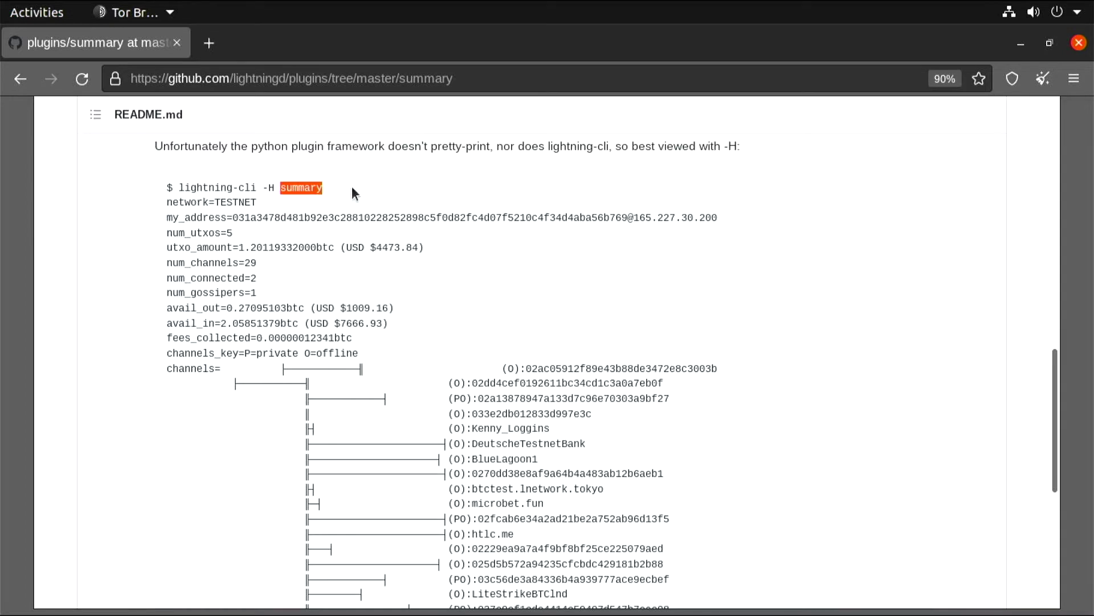
scroll(378, 185, down, 8)
scroll(377, 186, up, 6)
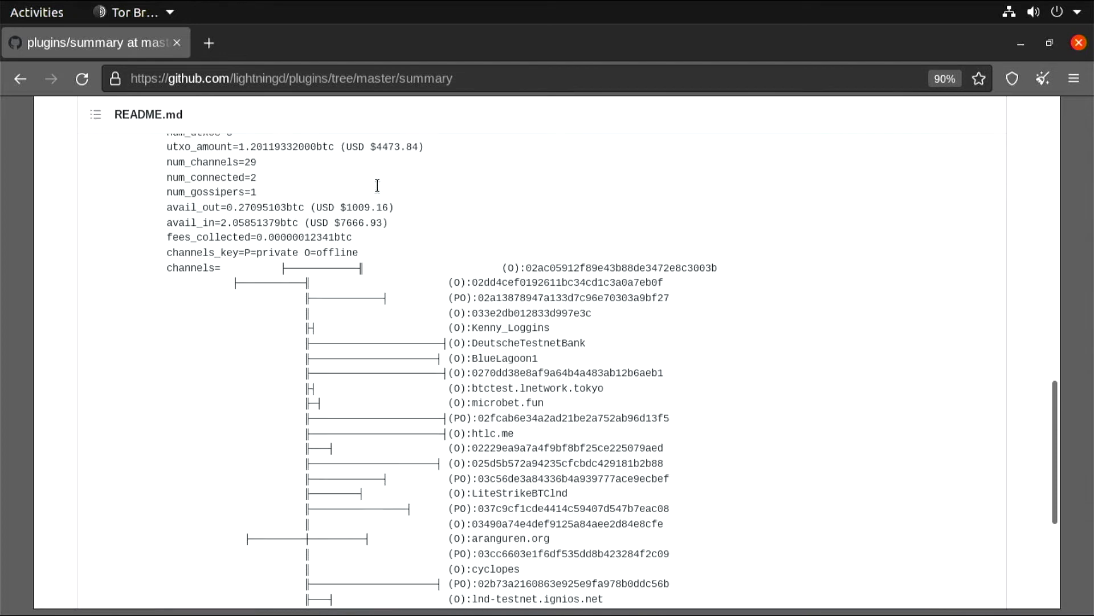
scroll(377, 186, up, 2)
click(376, 185)
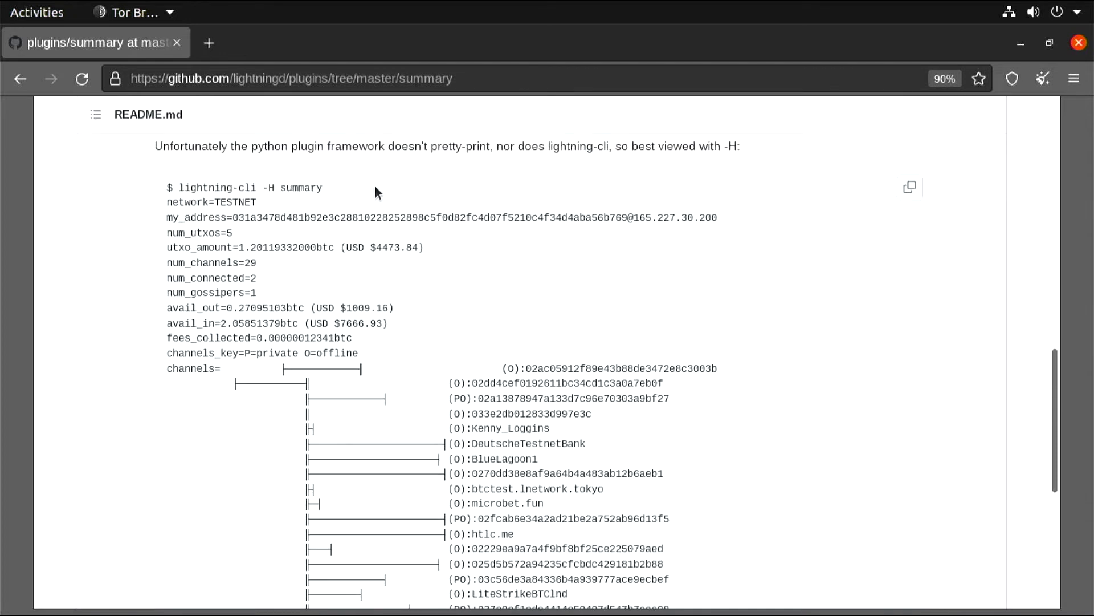
Step: Switch back to the terminal, change into the summary plugin directory and list its files
key(alt+Tab)
text(cd sum)
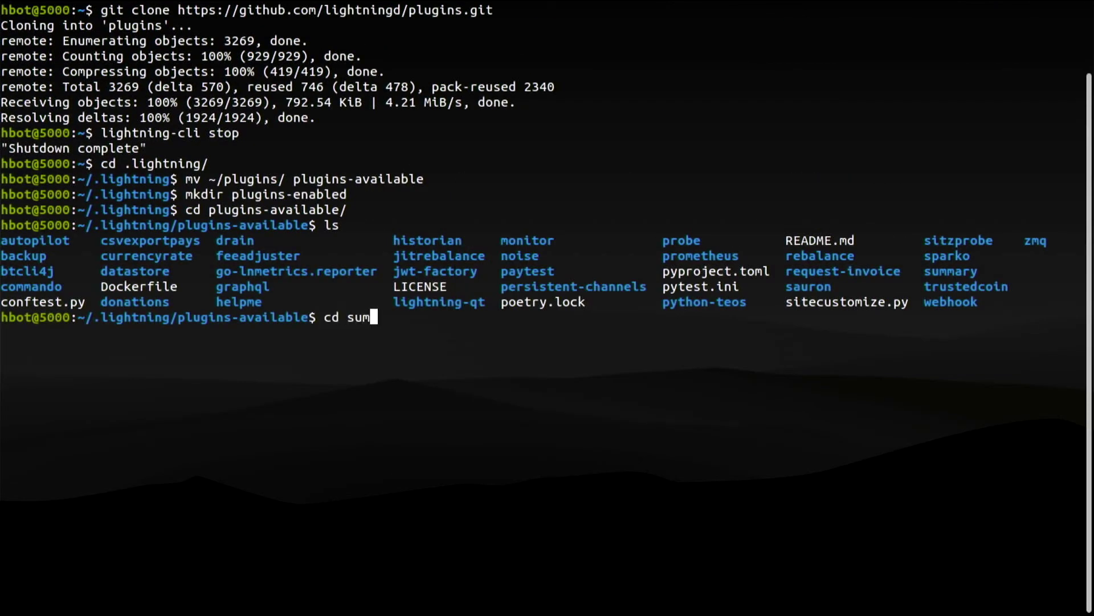
key(Tab)
key(Return)
text(ls)
key(Return)
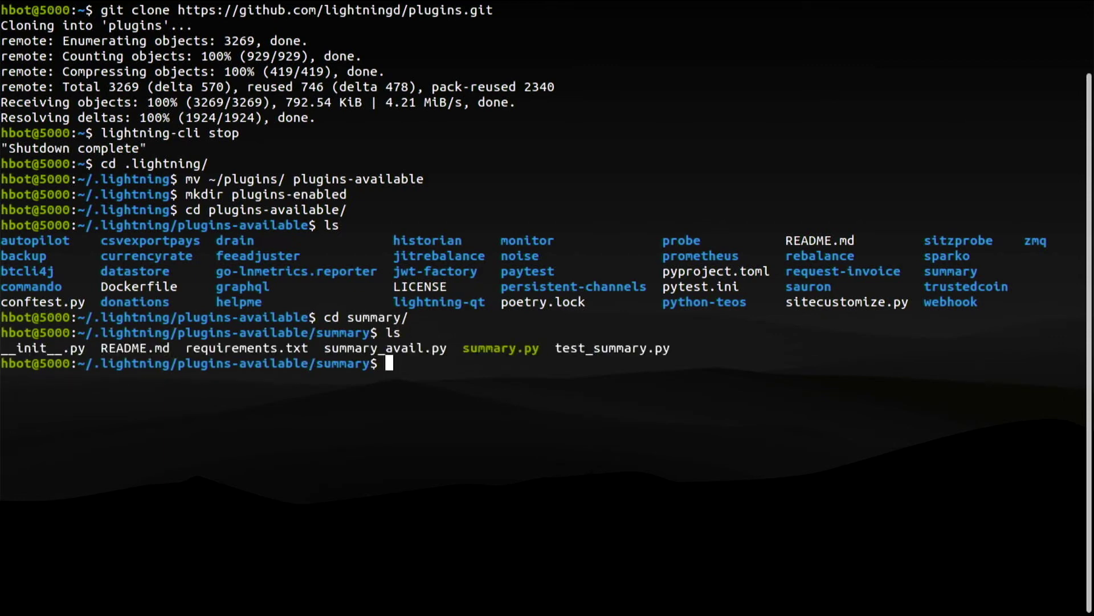
Step: Display the contents of the summary plugin's requirements.txt to check its Python dependencies
text(cat re)
key(Tab)
key(Return)
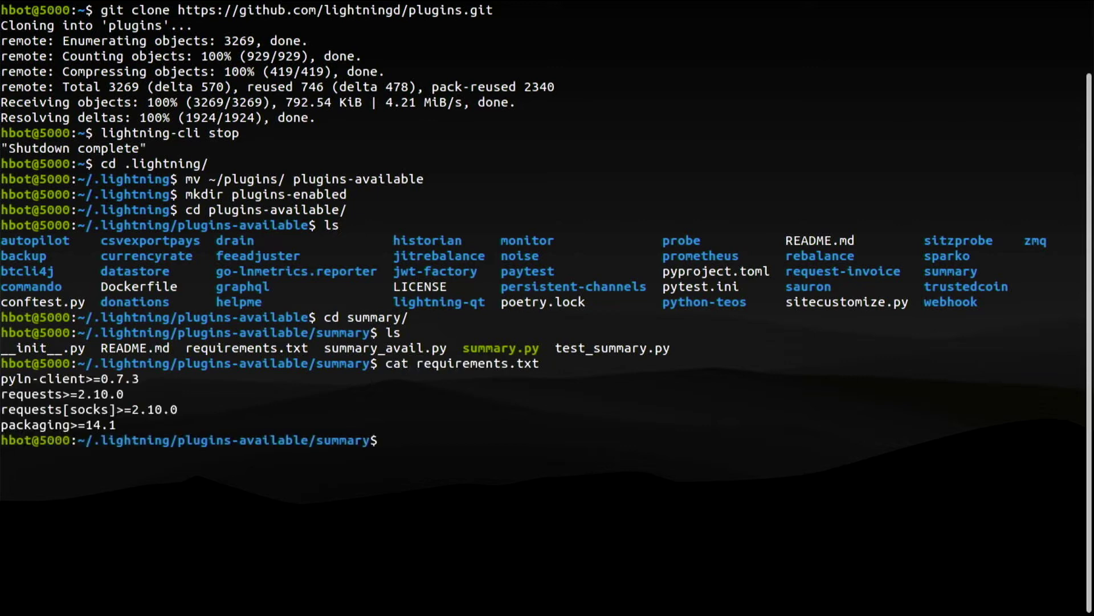
Step: Install the summary plugin's dependencies with pip3 install --user -r requirements.txt
text(pip3 install --user -r re)
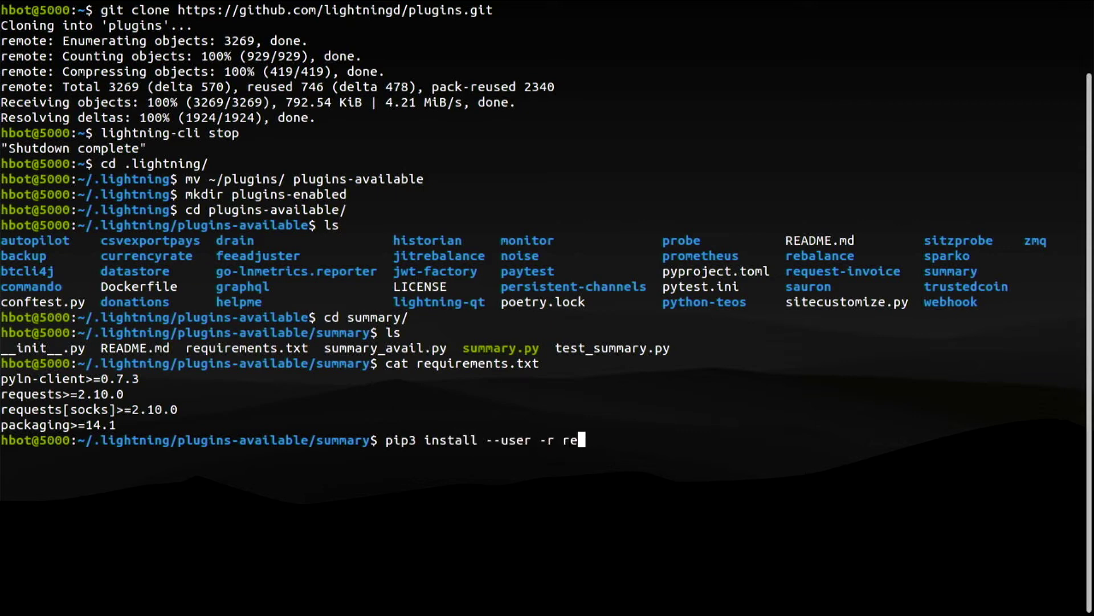
key(Tab)
key(Return)
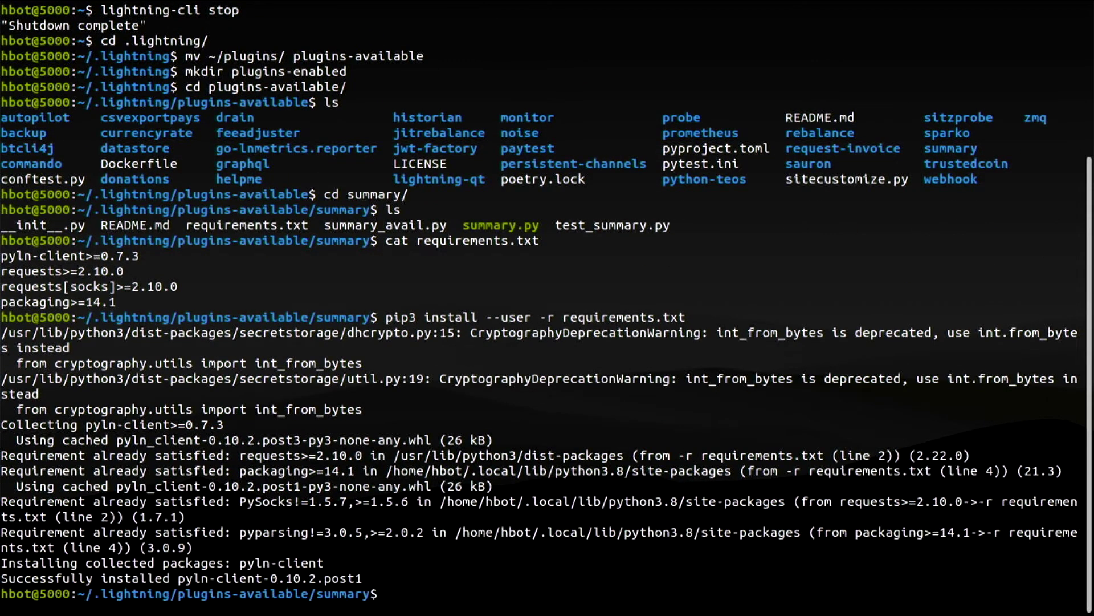
Step: Install the pyln-bolt1, pyln-bolt2, pyln-bolt4, pyln-bolt7, pyln-client and pyln-proto packages with pip3 install --user
key(ctrl+l)
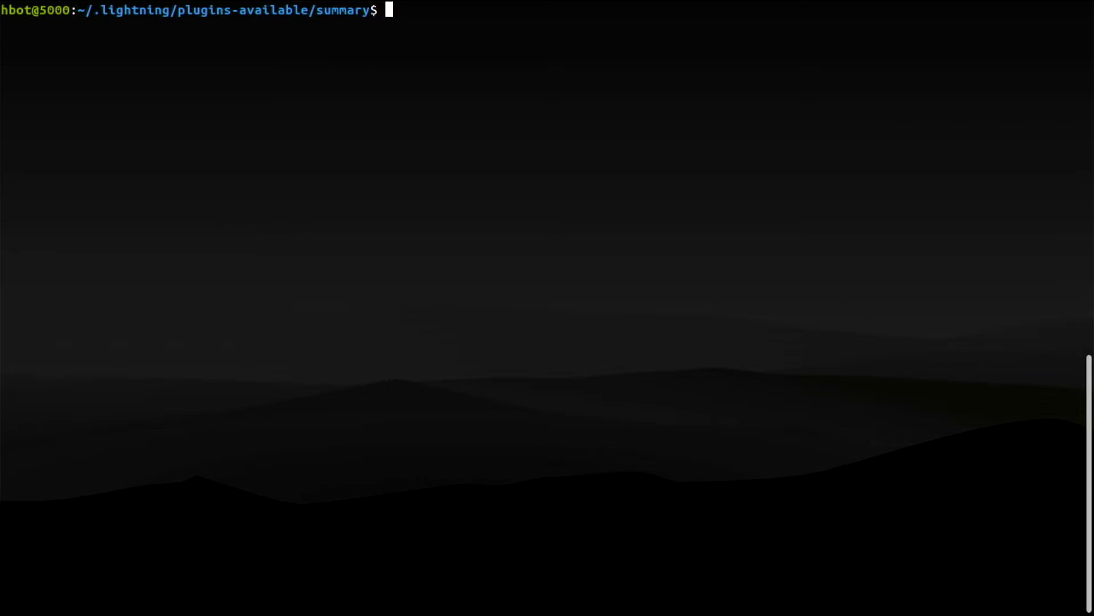
text(pip3 install --u)
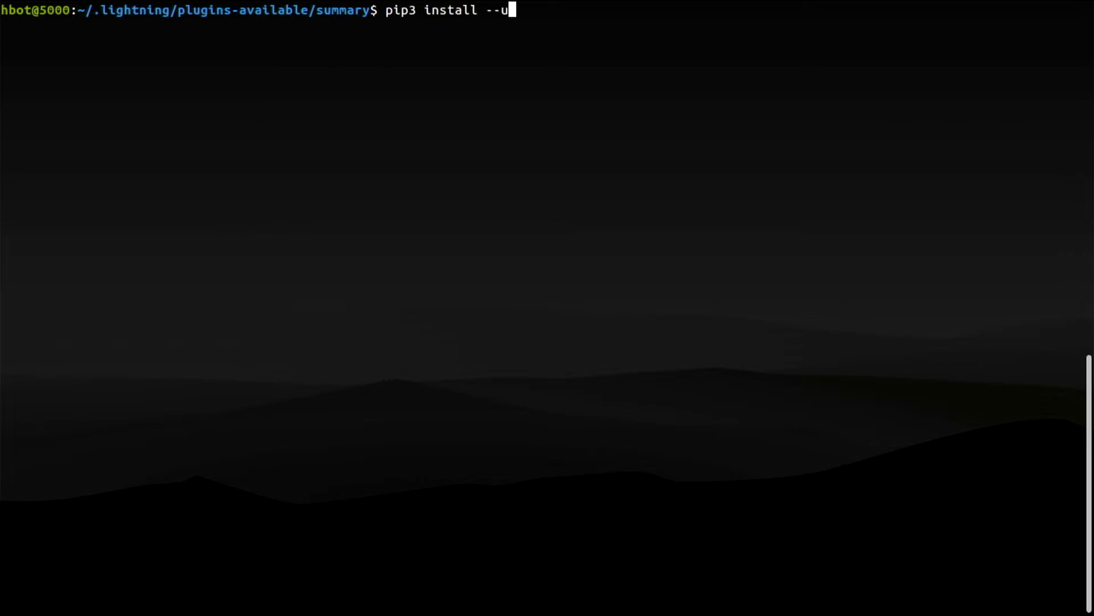
text(ser pyln-bolt1 )
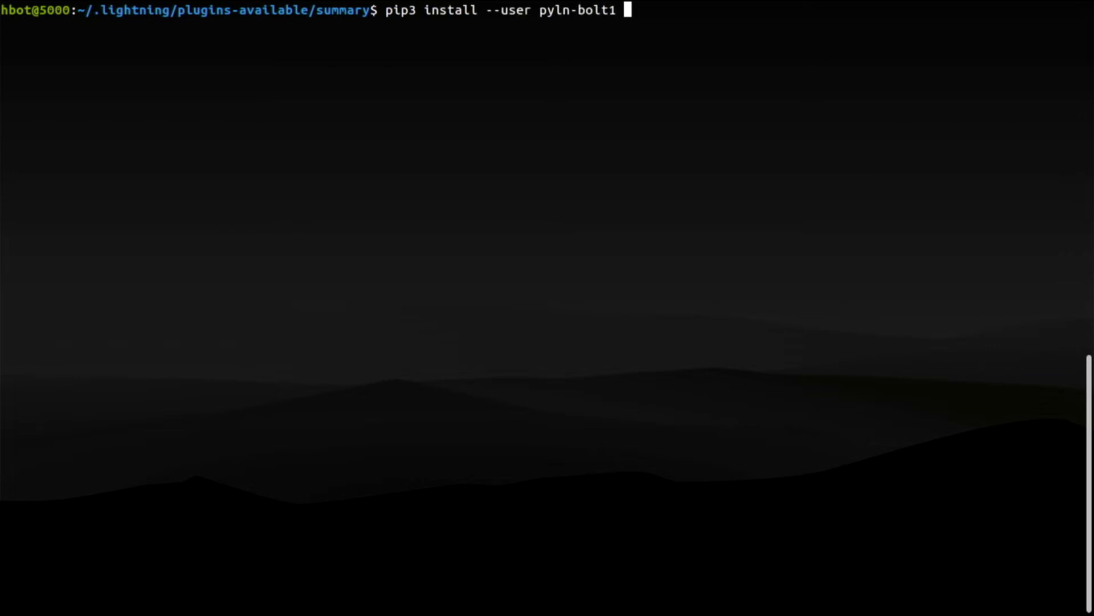
text(pyln-bolt2 pyln-bolt)
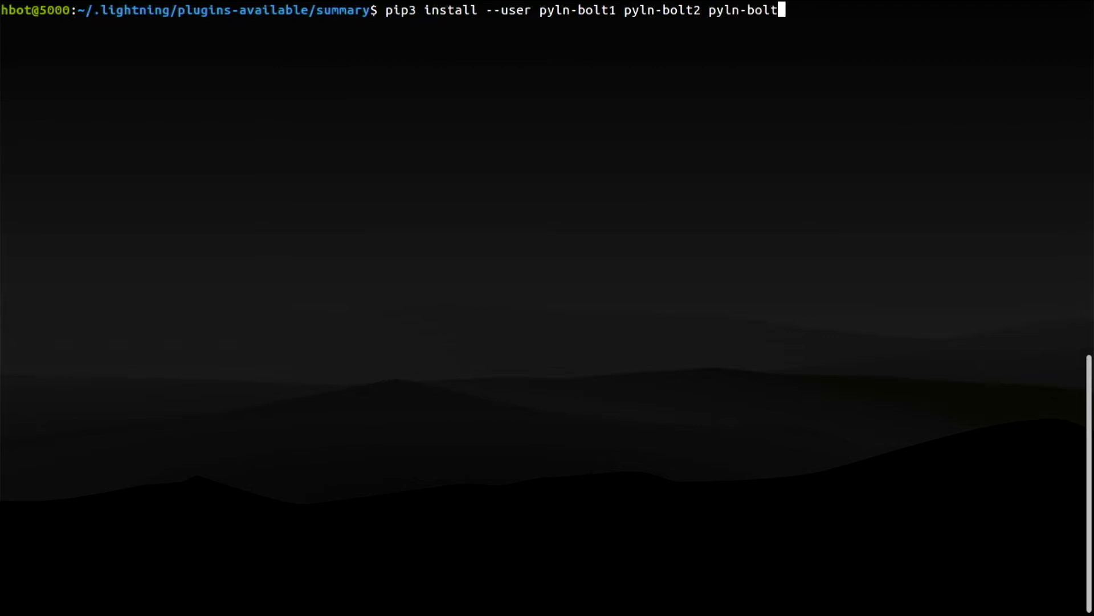
text(4 pyln-bolt7 py)
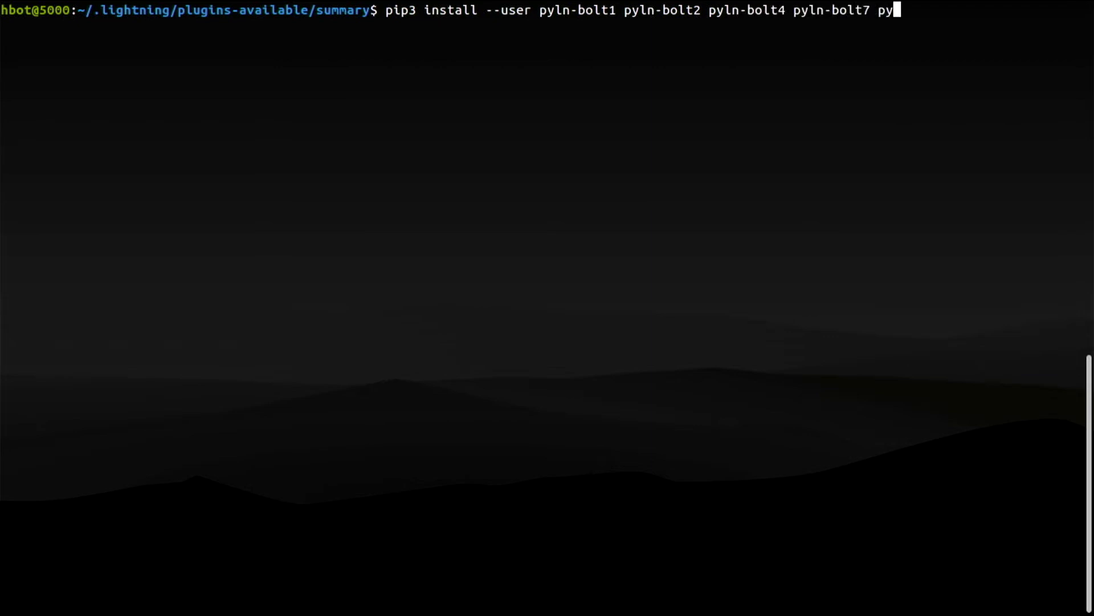
text(ln-client pyln-proto)
key(Return)
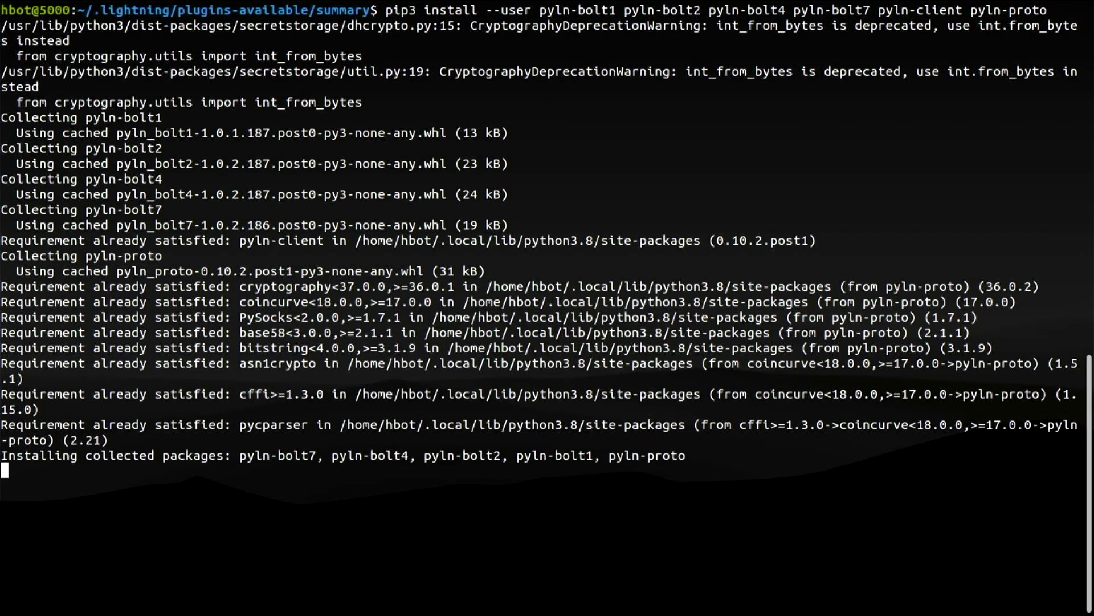
Step: Clear the terminal and list the files in the summary plugin directory
key(ctrl+l)
text(ls)
key(Return)
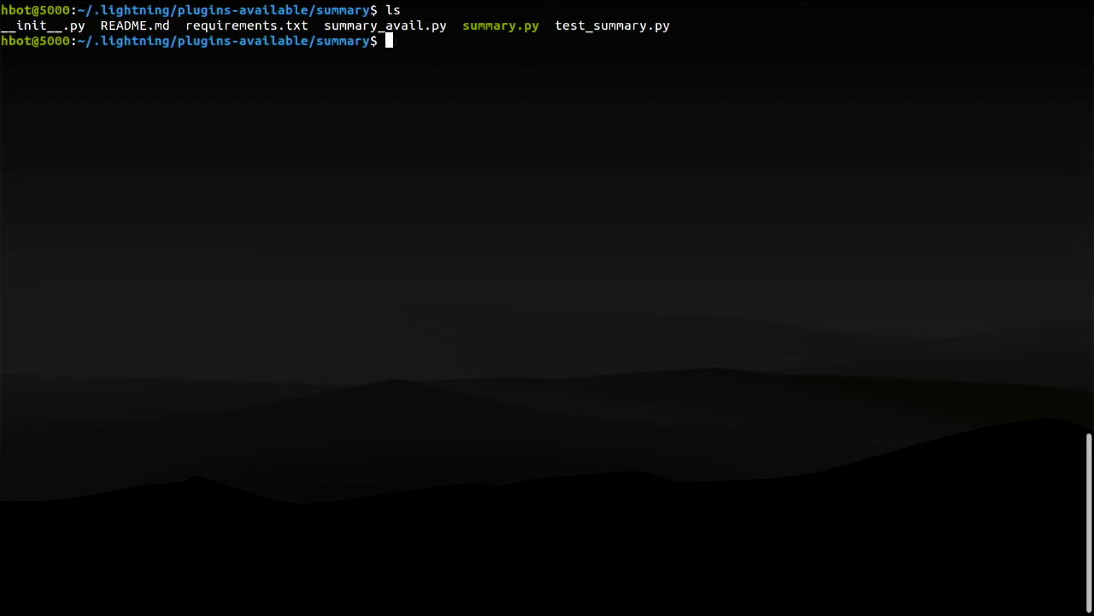
Step: Go up to the .lightning directory, open config in nano and add a "# plugins" comment at the end of the file
text(cd ../..)
key(Return)
text(nano co)
key(Down)
key(Down)
key(Down)
key(Down)
key(Down)
key(Down)
key(Down)
key(Down)
key(Down)
key(Down)
key(Down)
key(Down)
key(Down)
key(Down)
key(Down)
key(Down)
key(Down)
key(Down)
key(Down)
key(Down)
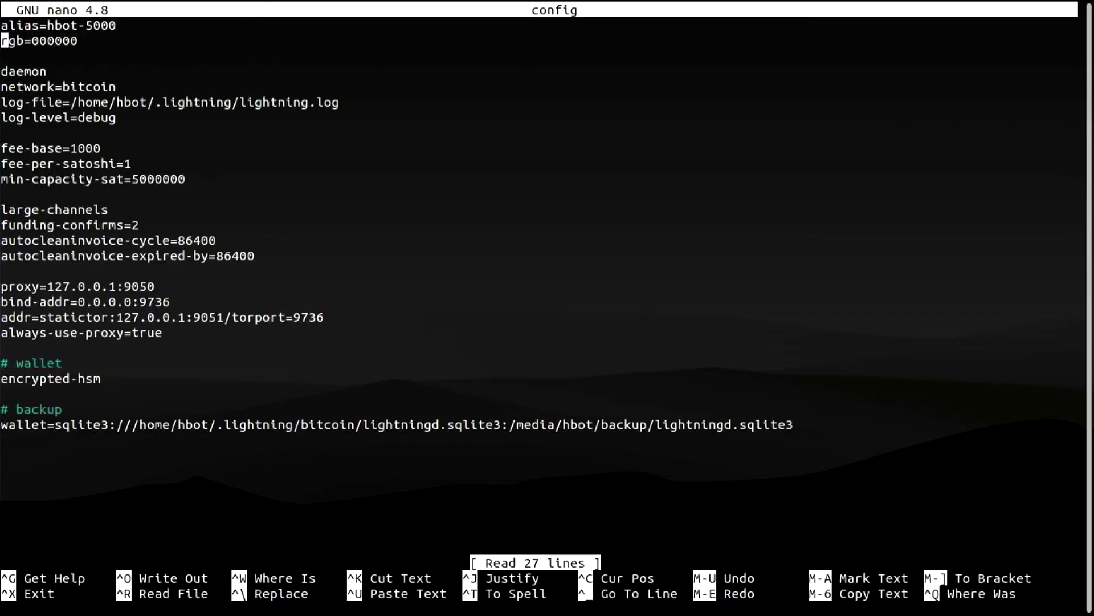
key(Return)
text(# plugins)
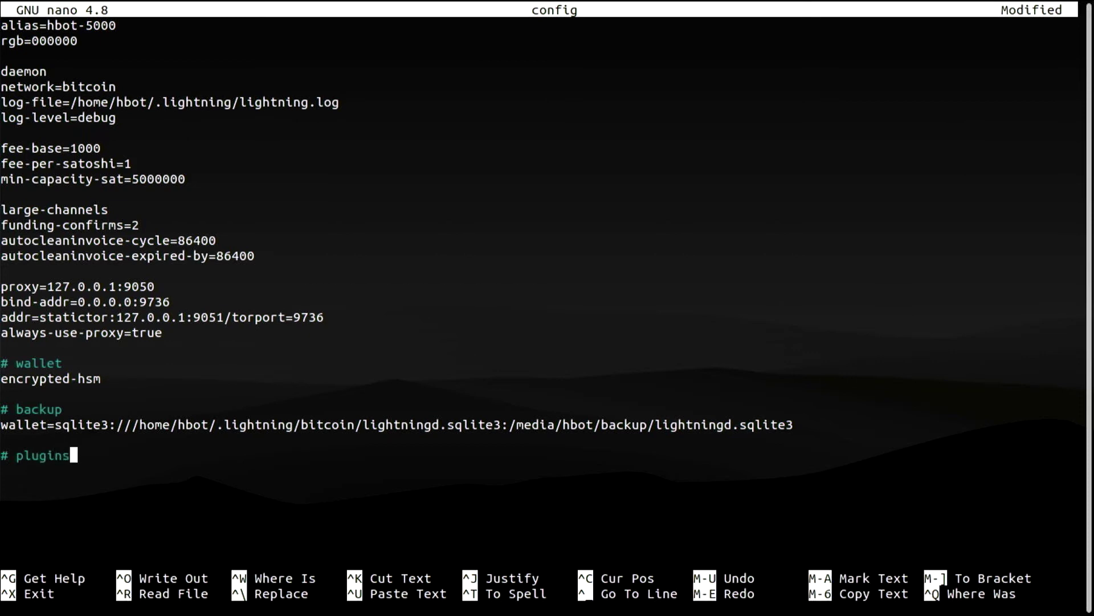
Step: Add the line plugin-dir=/home/hbot/.lightning/plugins-enabled below the plugins comment, then save and close the config file
key(Return)
text(plugin-dir=/home)
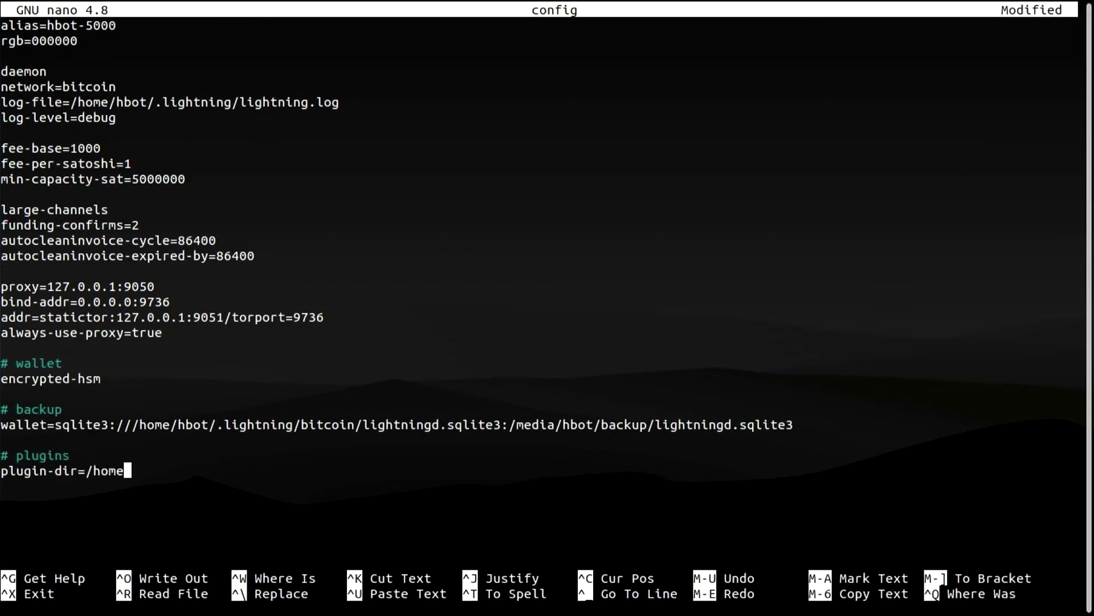
text(/hbot/.lightning/)
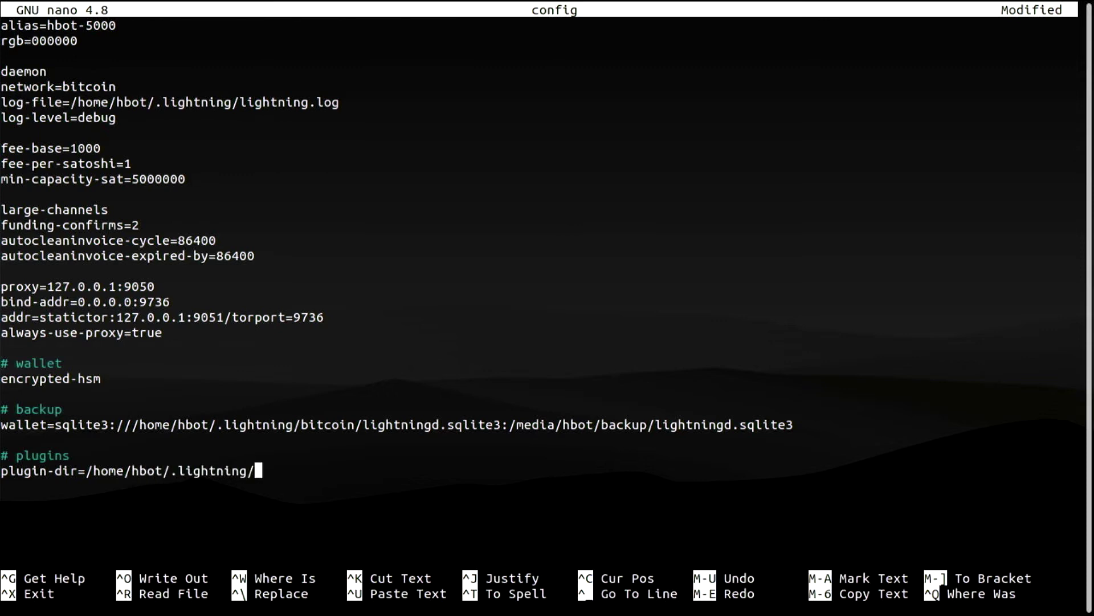
text(plugins-enabled)
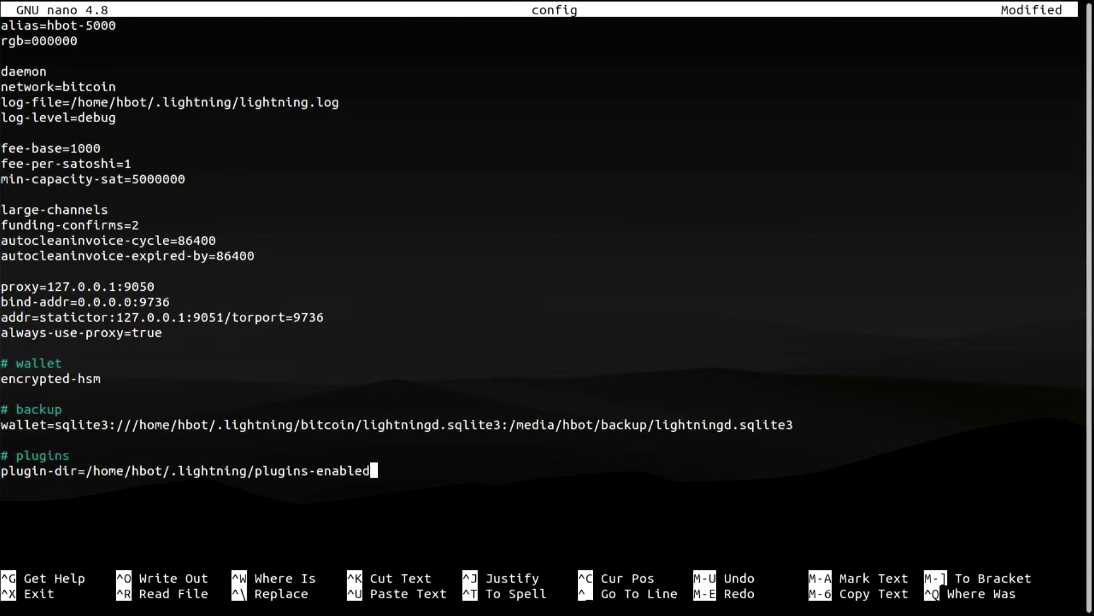
key(ctrl+o)
key(Return)
key(ctrl+x)
Step: In plugins-enabled, create symbolic link ./summary.py to /home/hbot/.lightning/plugins-available/summary/summary.py and check it with ls -l
text(cd plugins-enabled/)
key(Return)
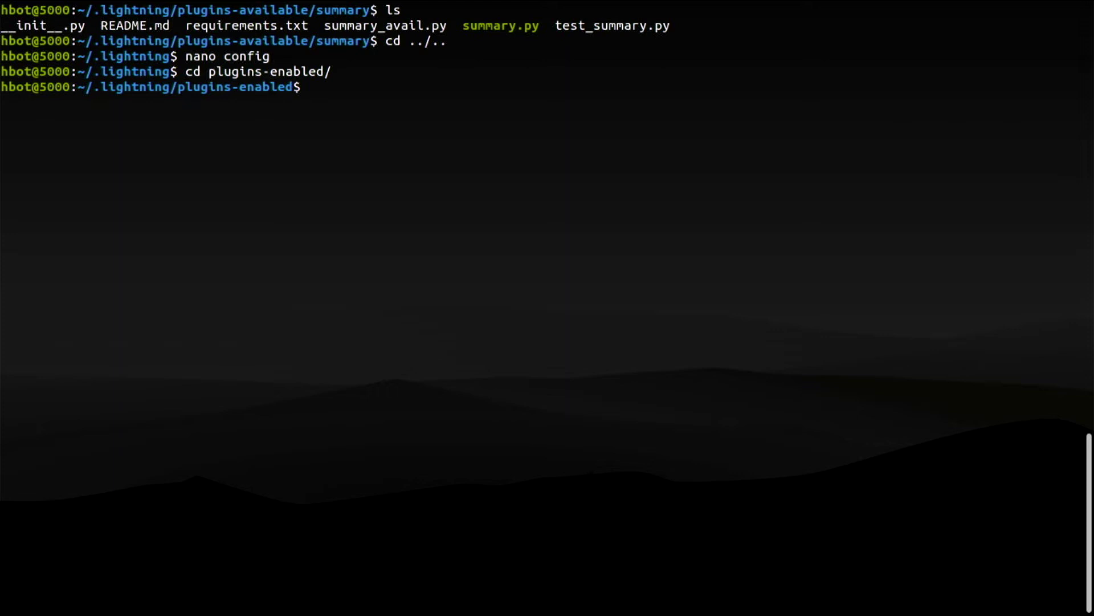
text(ln -s /home/hbot/.lightning/)
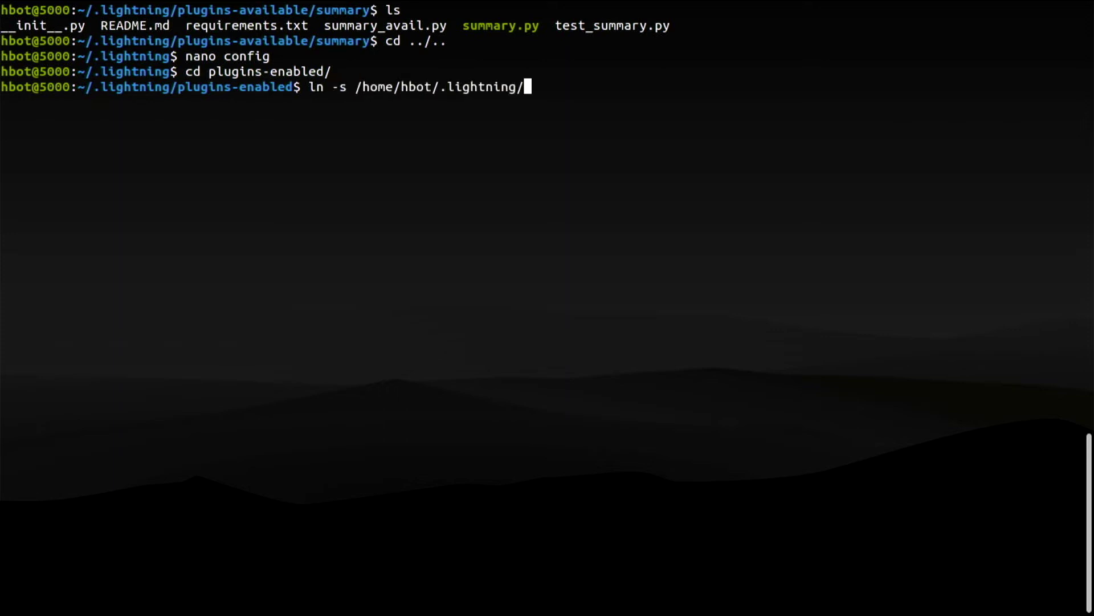
text(plugins-available/summary/)
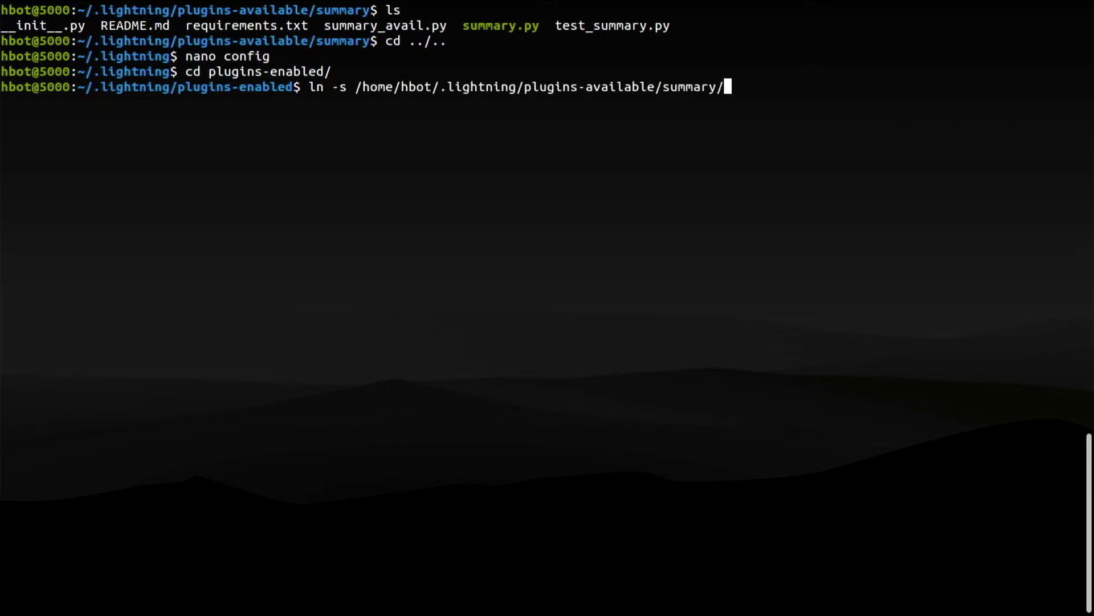
text(summary.py ./summary.py)
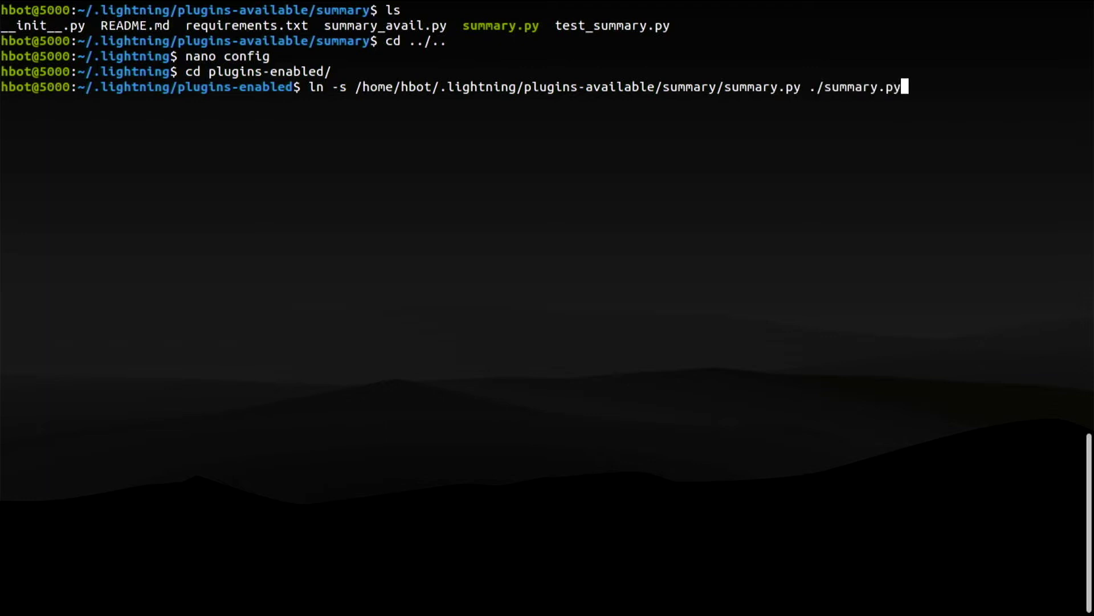
key(Return)
text(ls -l)
key(Return)
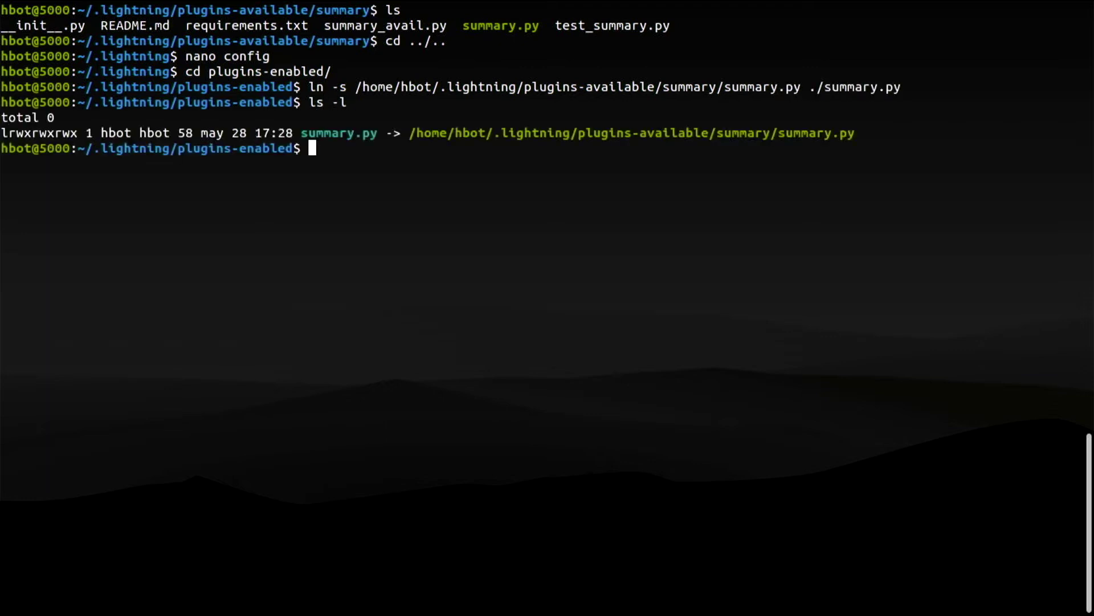
Step: Return to the home directory, clear the terminal and start lightningd, entering the hsm_secret password
text(cd)
key(Return)
key(ctrl+l)
text(lightningd)
key(Return)
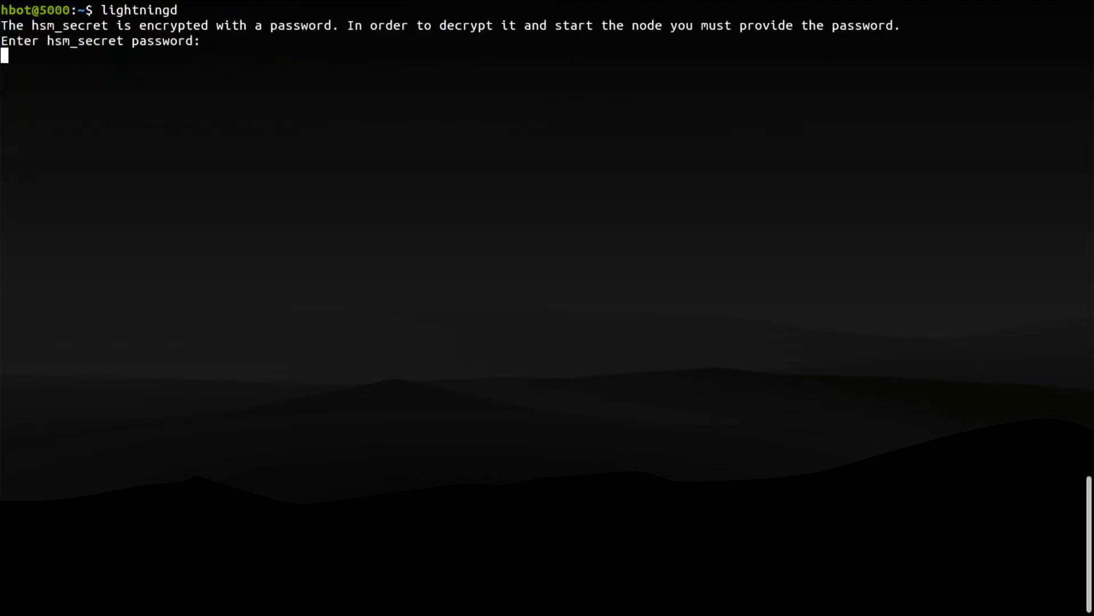
key(Return)
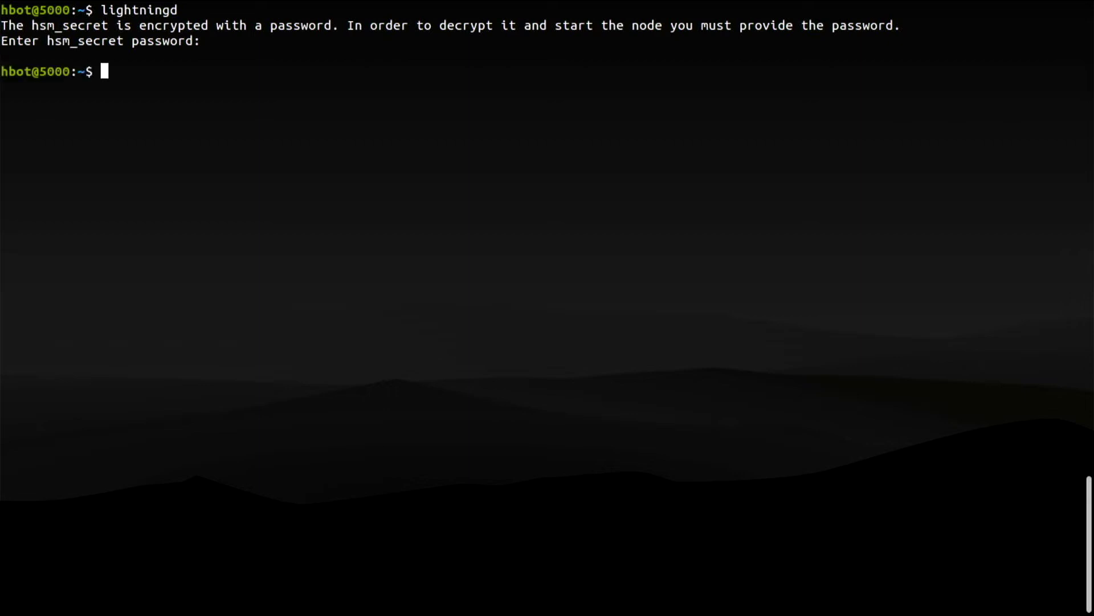
Step: List the node's plugins with lightning-cli plugin list and highlight the summary.py entry, shrinking the text to fit
text(lightning-cli plugin list)
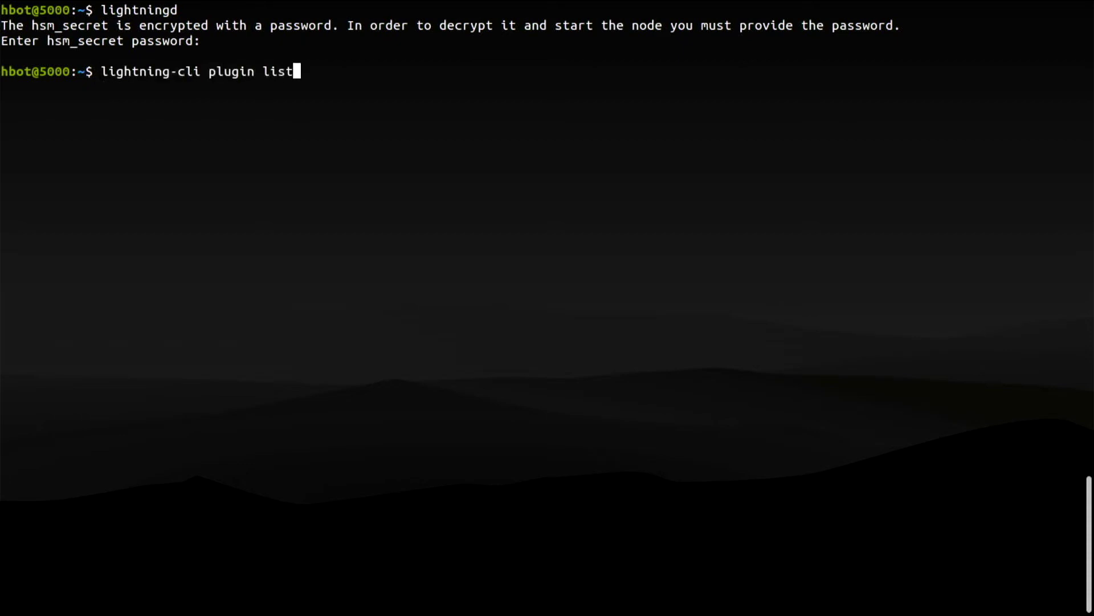
key(Return)
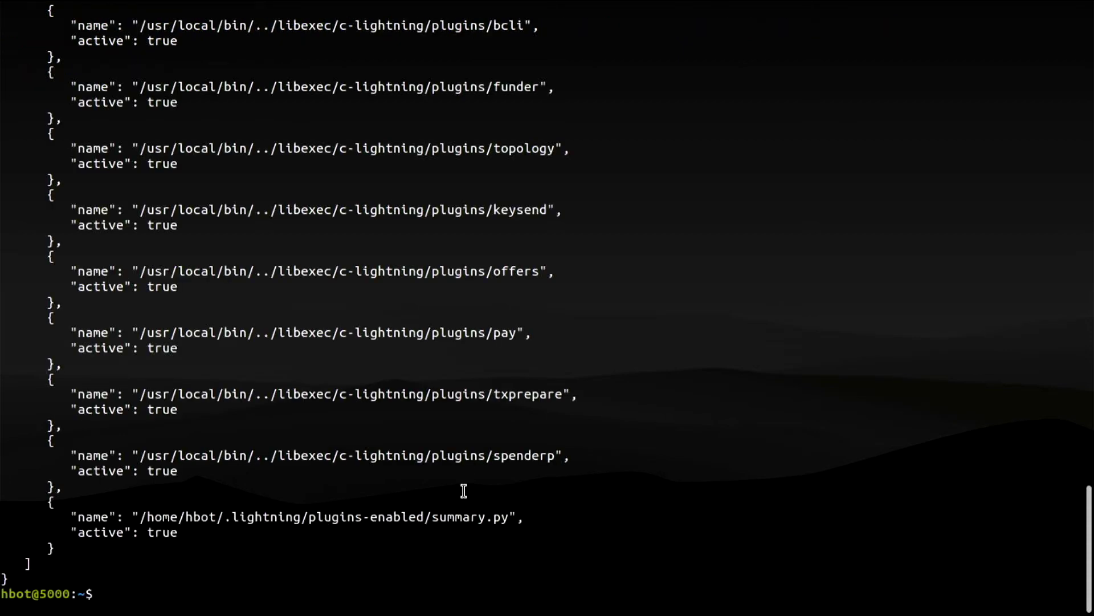
double_click(465, 515)
key(ctrl+minus)
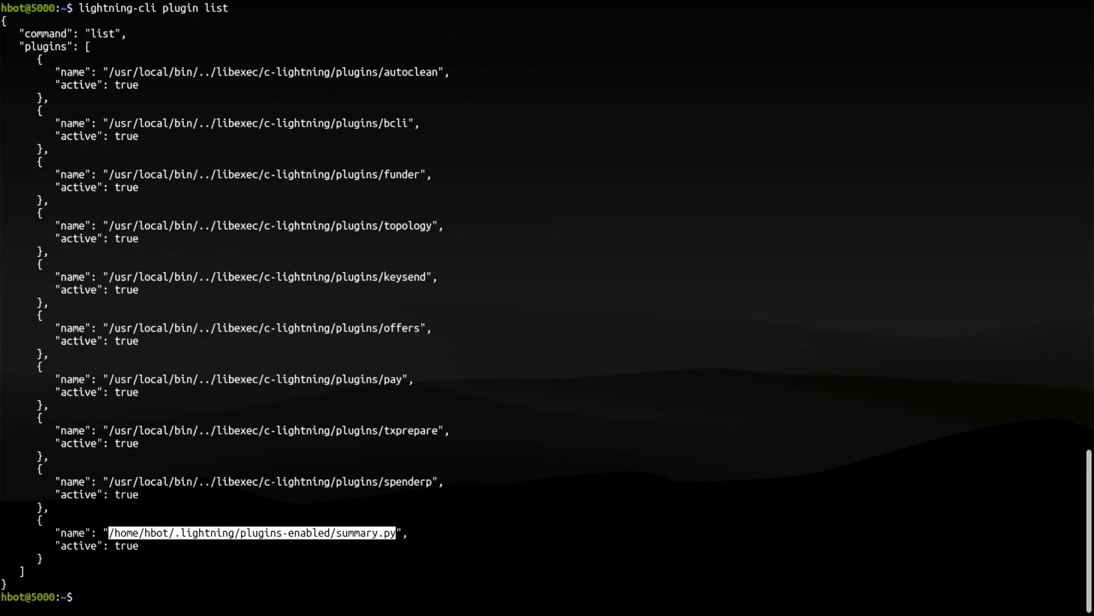
Step: Highlight the example command in the summary README in Tor Browser, then return to the terminal and run lightning-cli -H summary
key(alt+Tab)
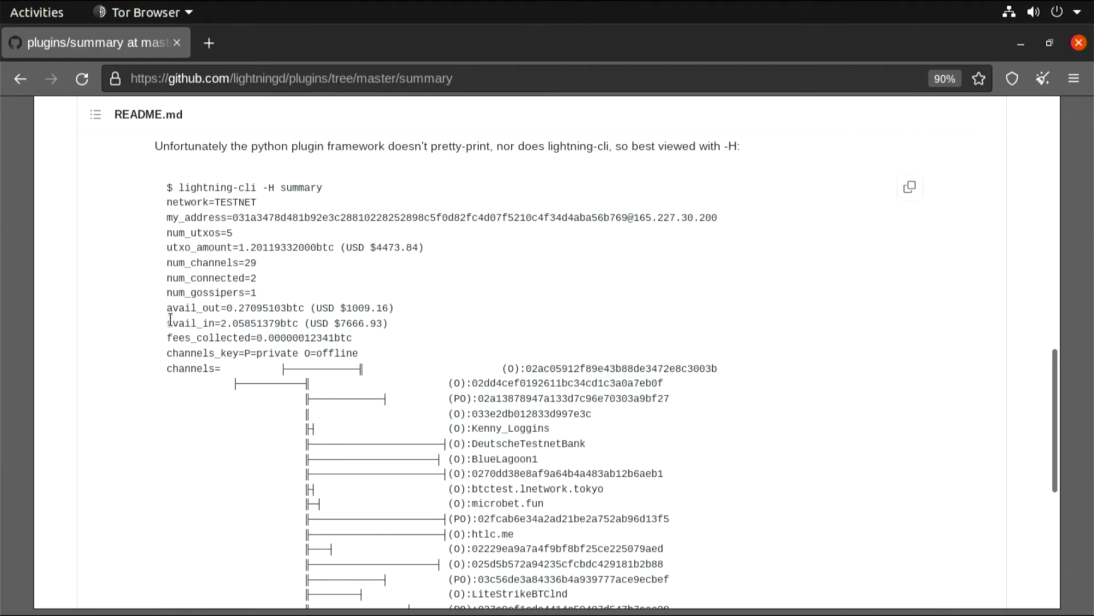
triple_click(204, 184)
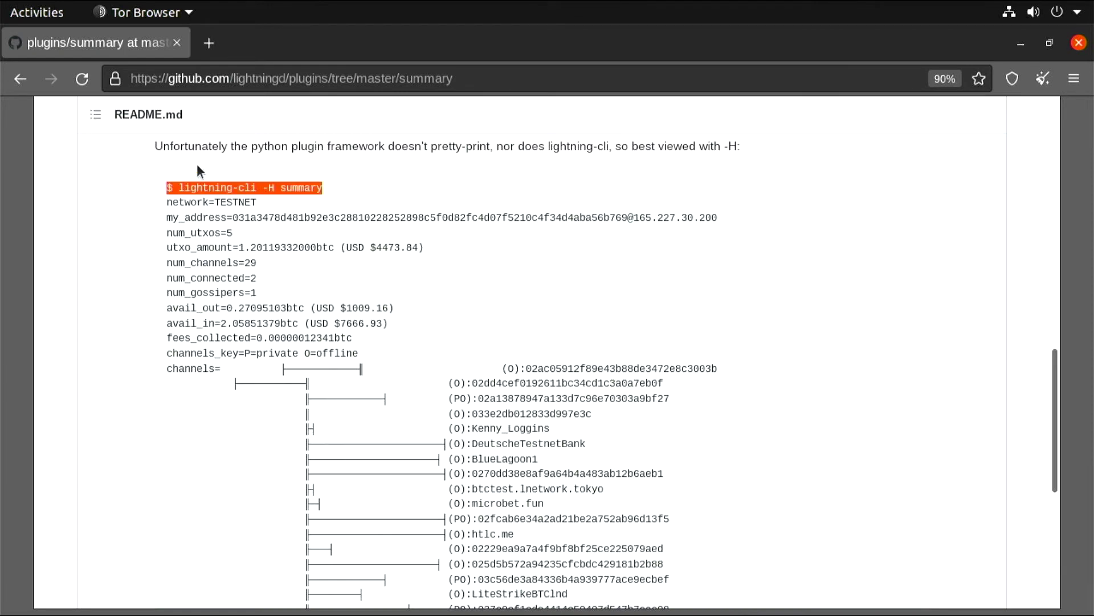
key(alt+Tab)
key(ctrl+plus)
key(ctrl+l)
text(lig)
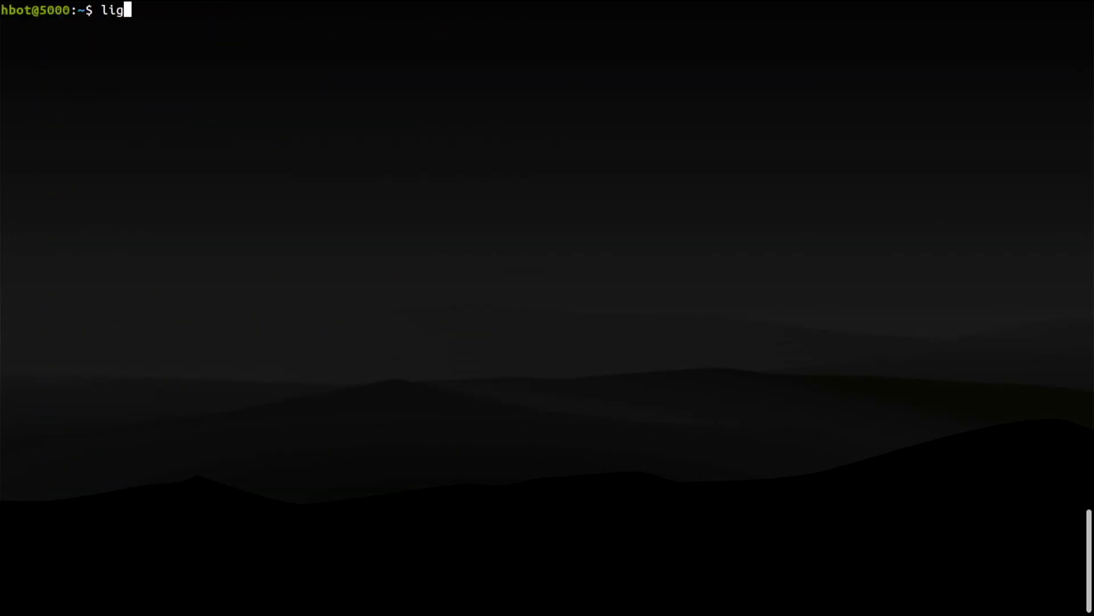
text(htning-cli -H summary)
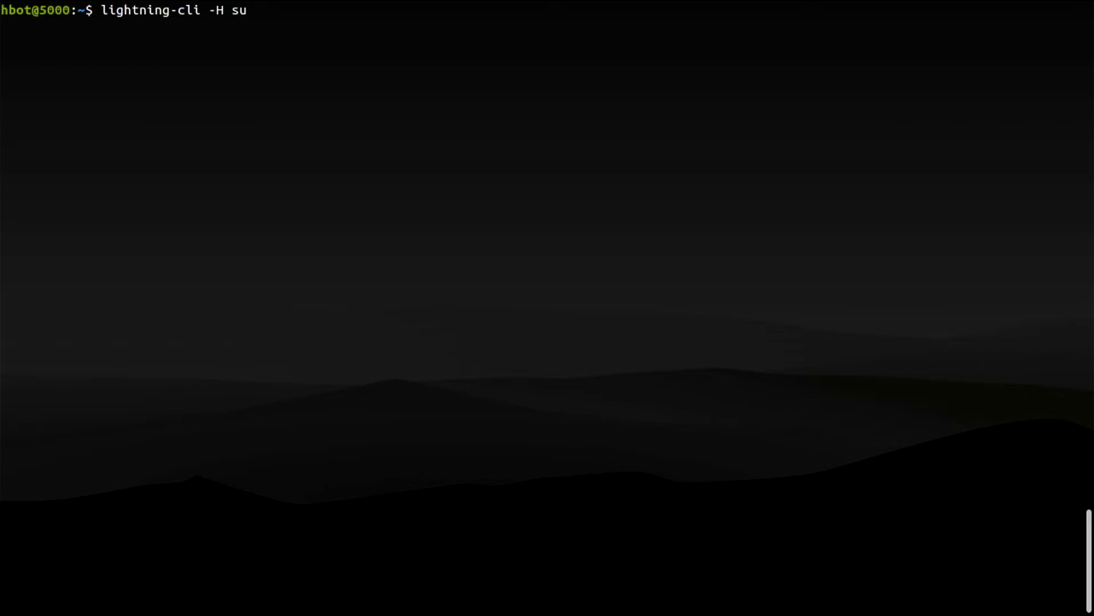
key(Return)
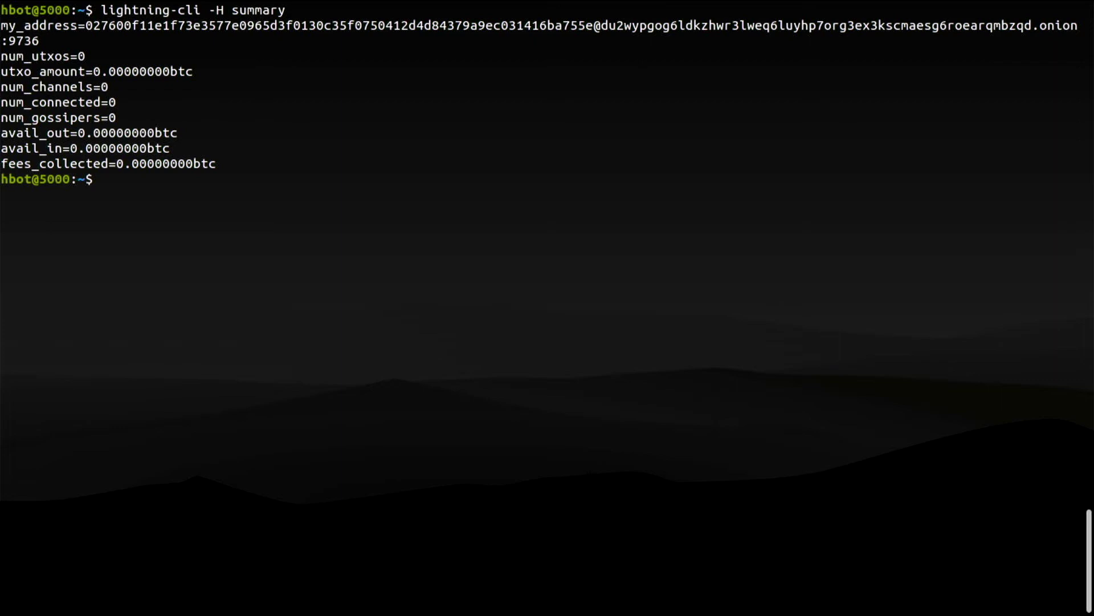
Step: Stop the Lightning node and disable the summary plugin by removing .lightning/plugins-enabled/summary.py
text(lightning-cli stop)
key(Return)
text(rm .lightning/plugins-e)
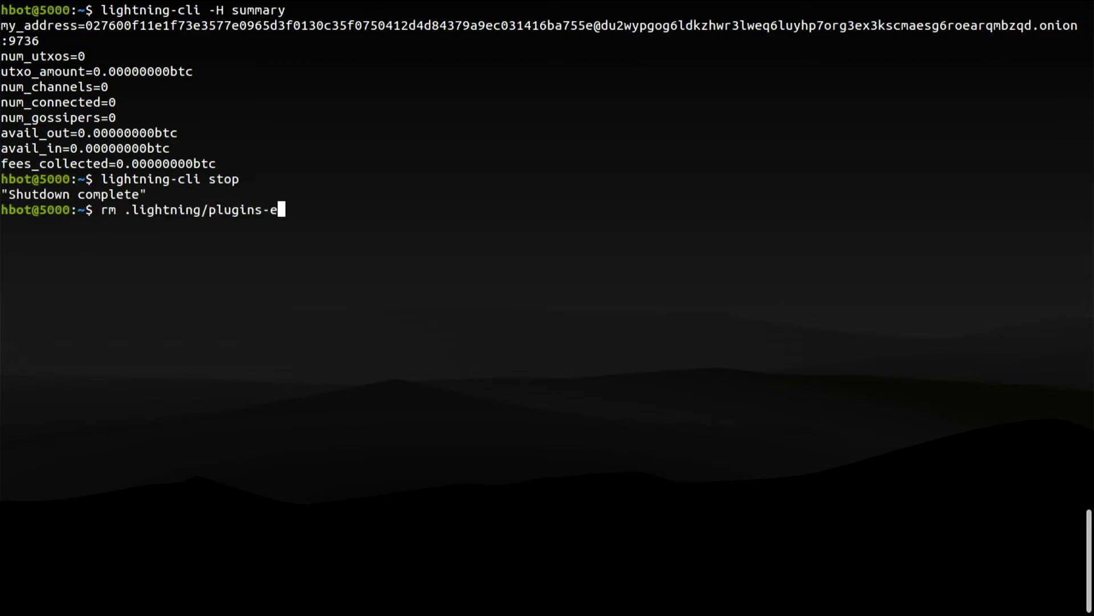
key(Tab)
text(s)
key(Tab)
key(Return)
Step: Restart lightningd after the link's removal, entering the hsm_secret password
text(lightningd)
key(Return)
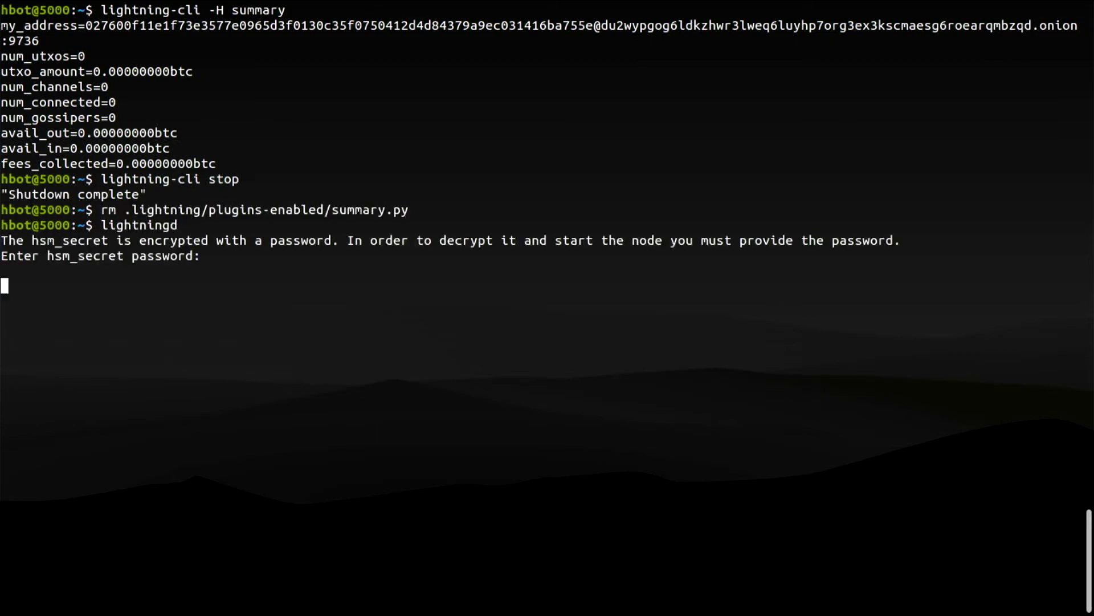
key(ctrl+c)
Step: Run lightning-cli -H summary again to check whether the removed plugin still responds, then clear the terminal
key(Up)
key(Up)
key(Up)
key(Up)
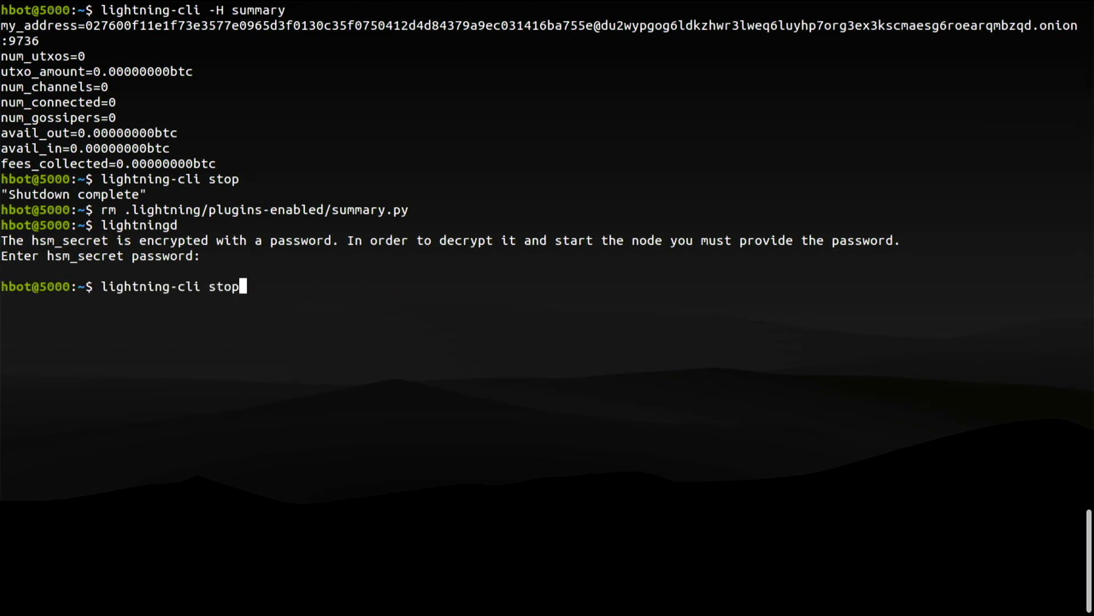
key(Return)
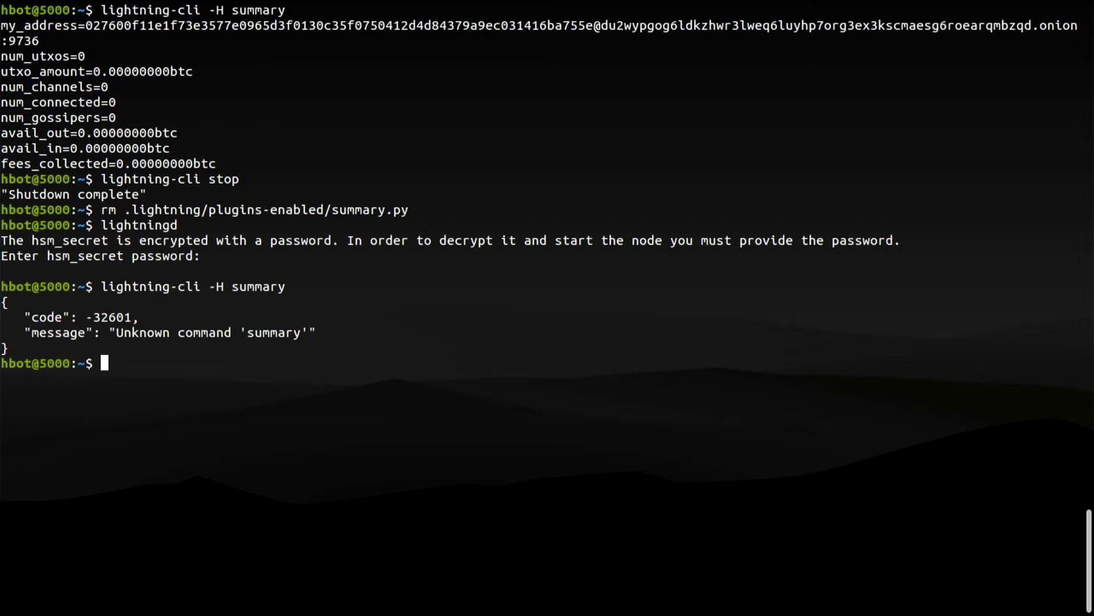
key(ctrl+l)
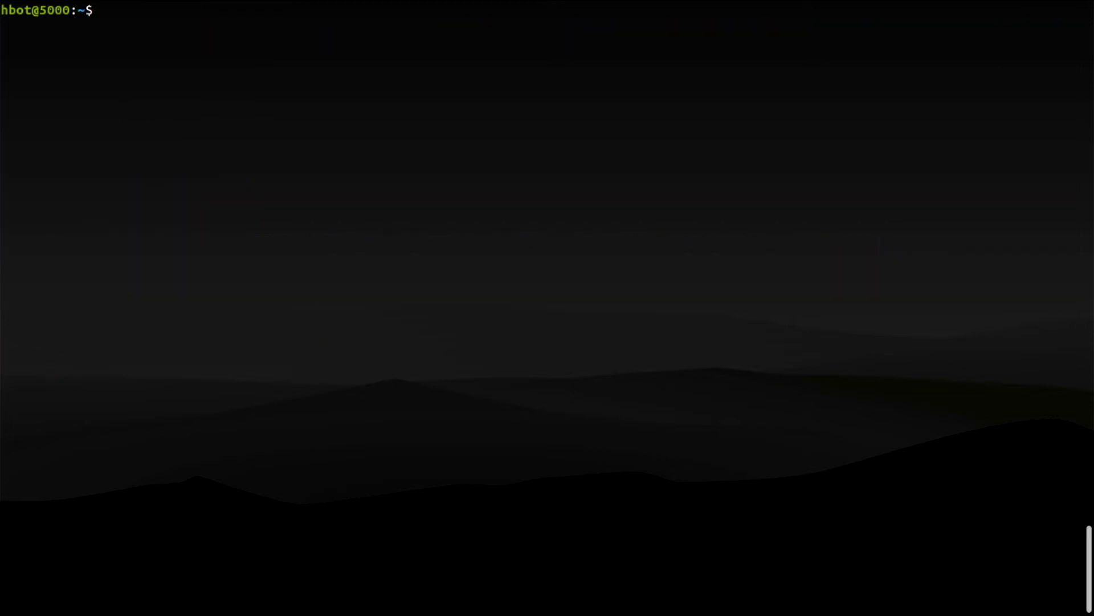
Step: Switch to Tor Browser, return to the lightningd/plugins repository page and open the backup plugin from the available plugins
key(alt+Tab)
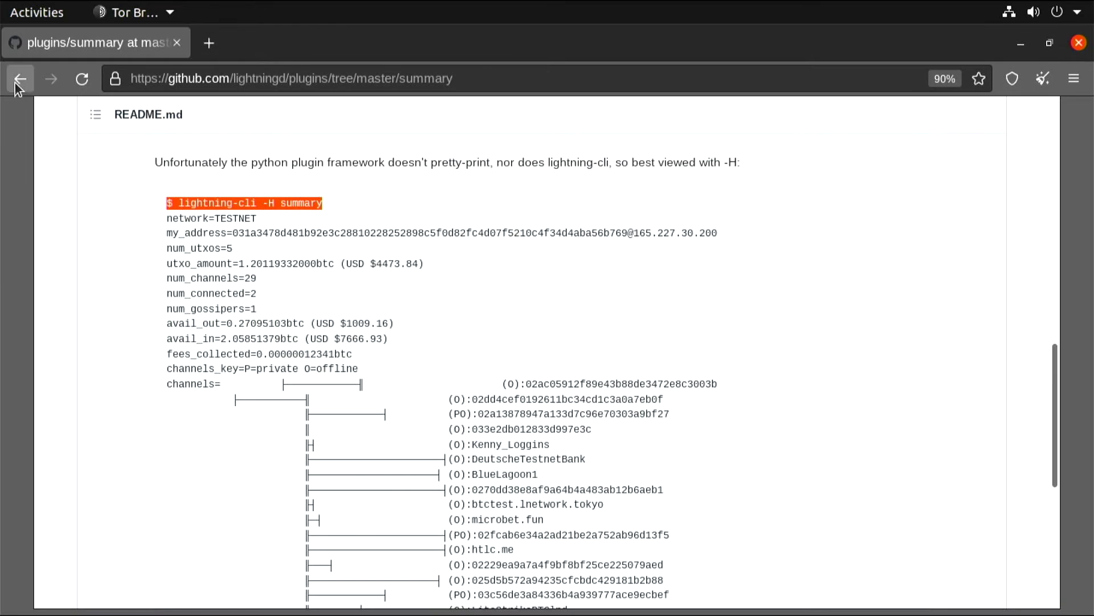
click(19, 80)
scroll(346, 378, up, 10)
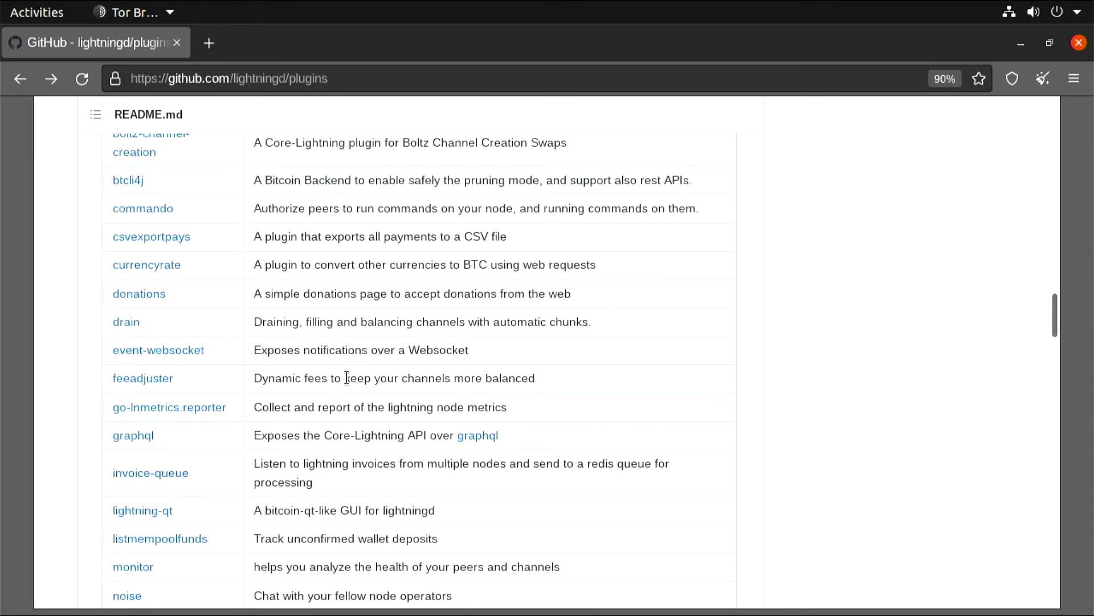
click(134, 282)
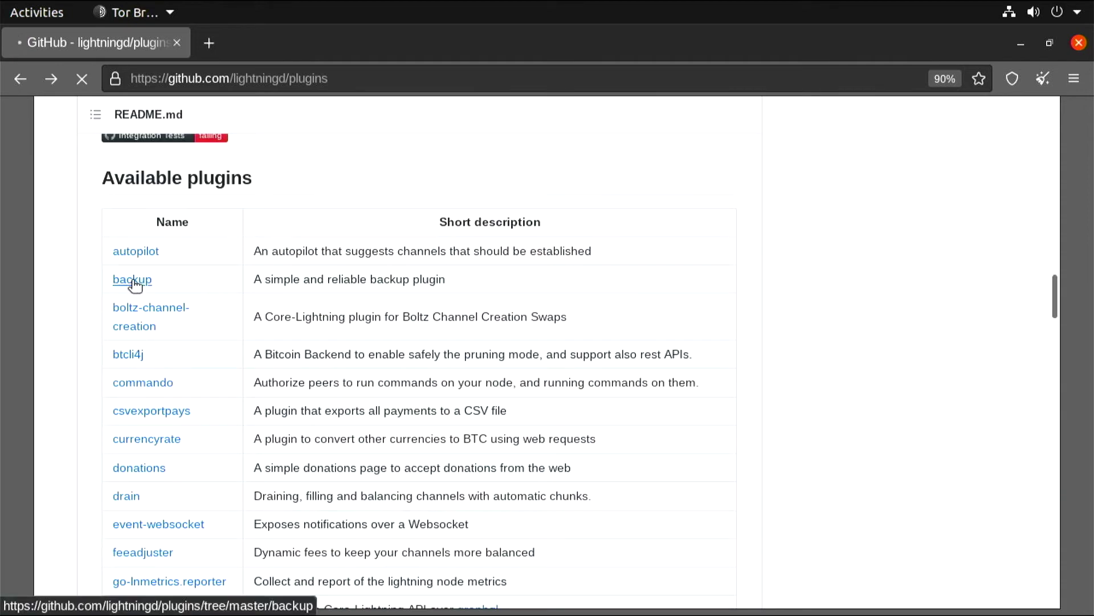
Step: Read the backup plugin's README, examining its description, dependency installation, setup command and backup restoration instructions
scroll(252, 320, down, 8)
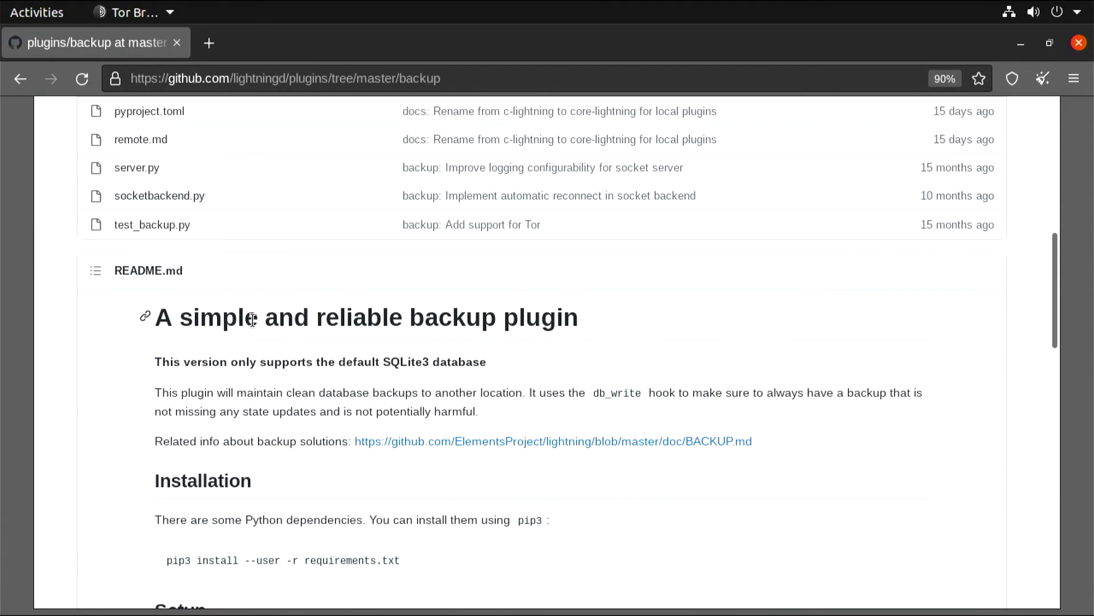
drag(156, 392, 535, 393)
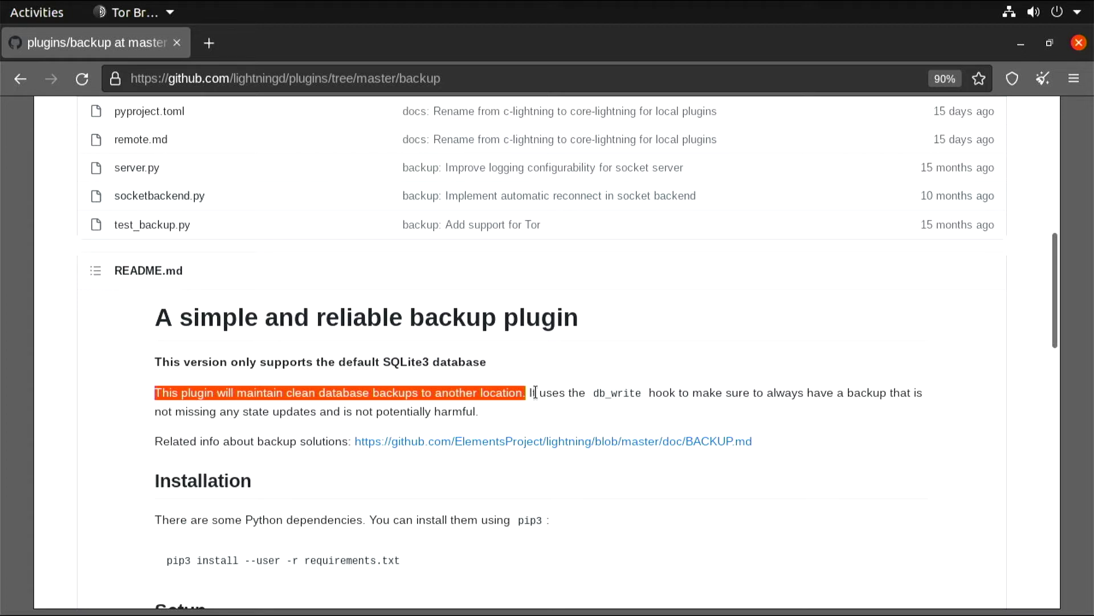
scroll(535, 393, down, 5)
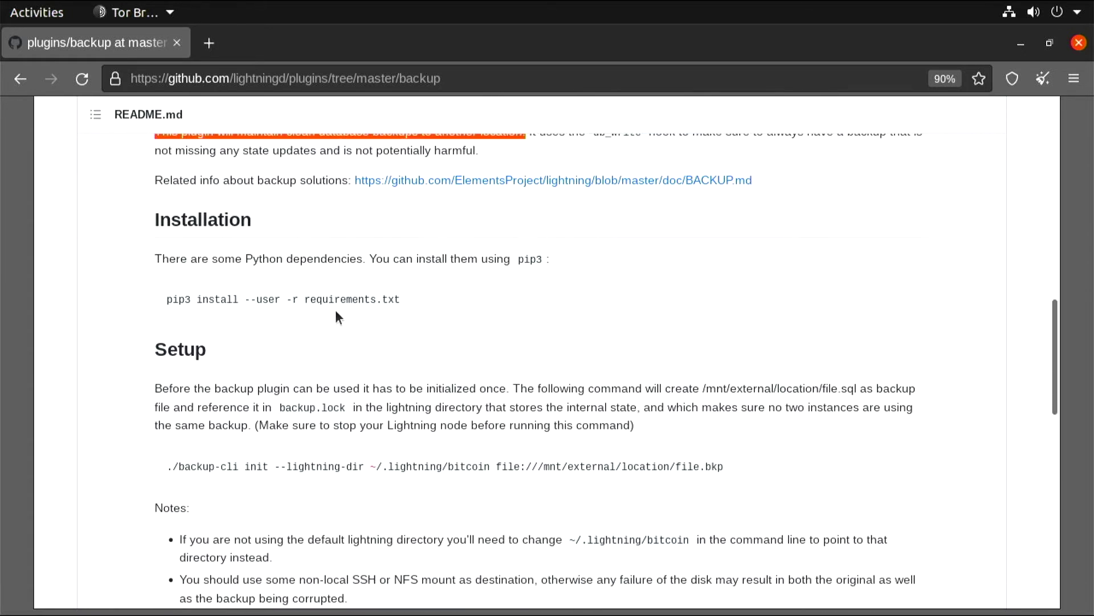
triple_click(322, 293)
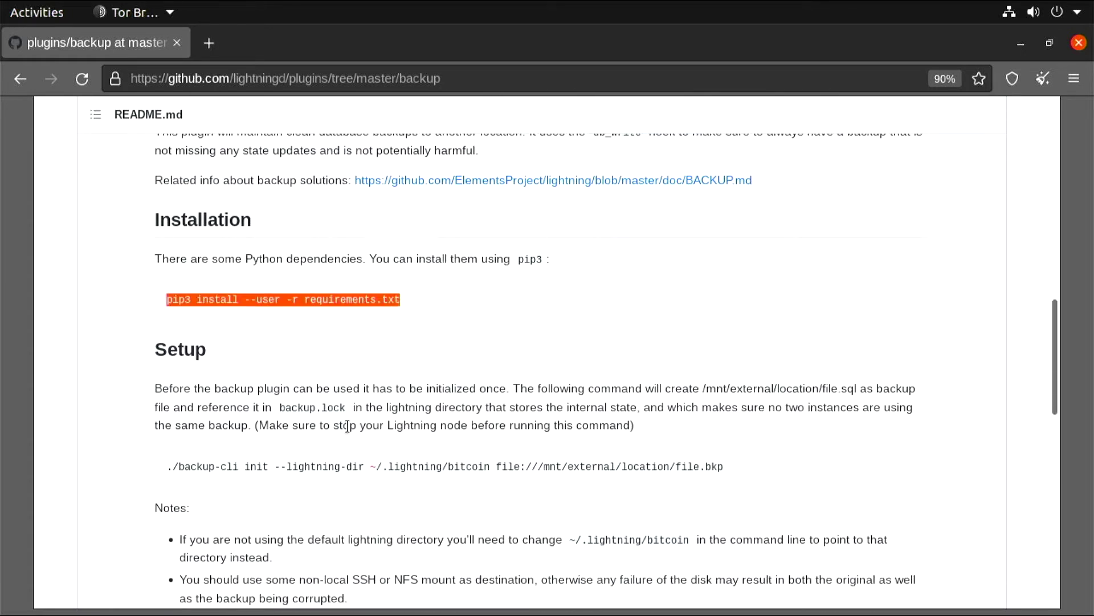
triple_click(334, 464)
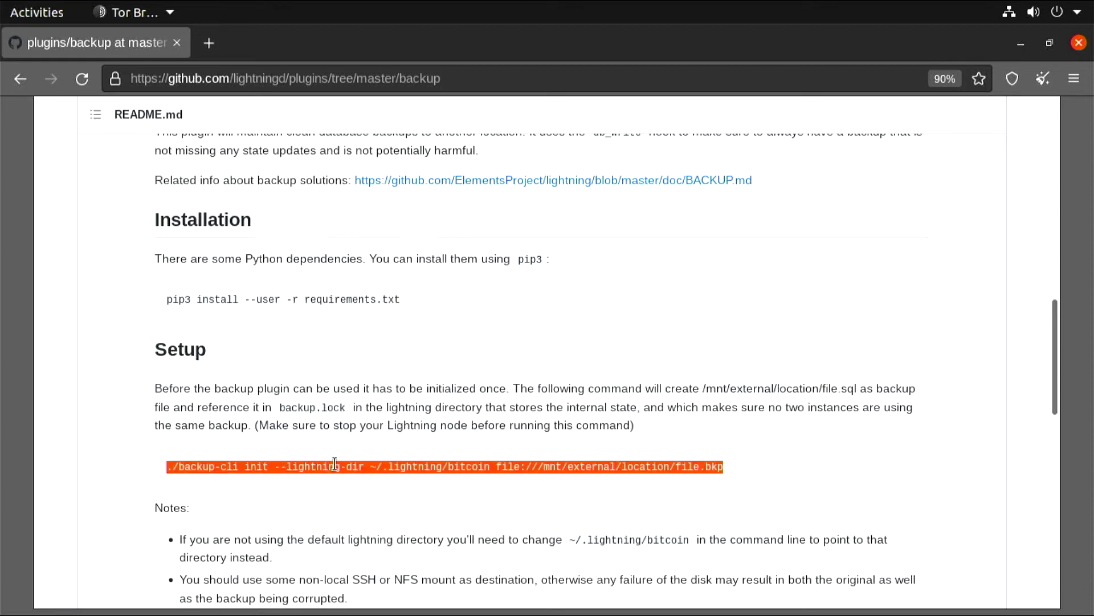
scroll(334, 463, down, 14)
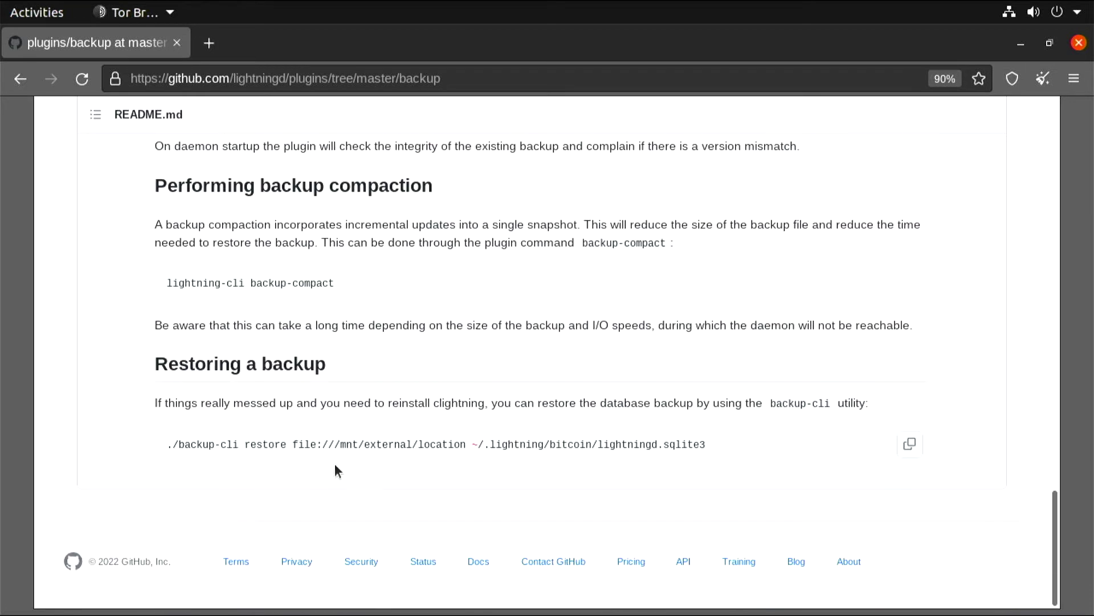
double_click(207, 365)
triple_click(261, 444)
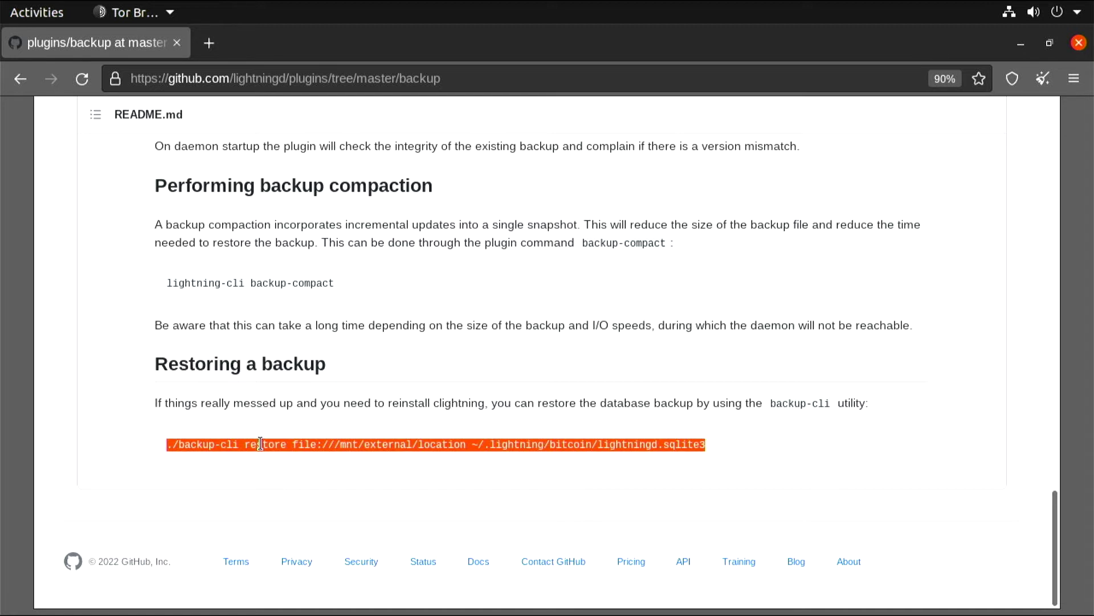
scroll(283, 467, up, 12)
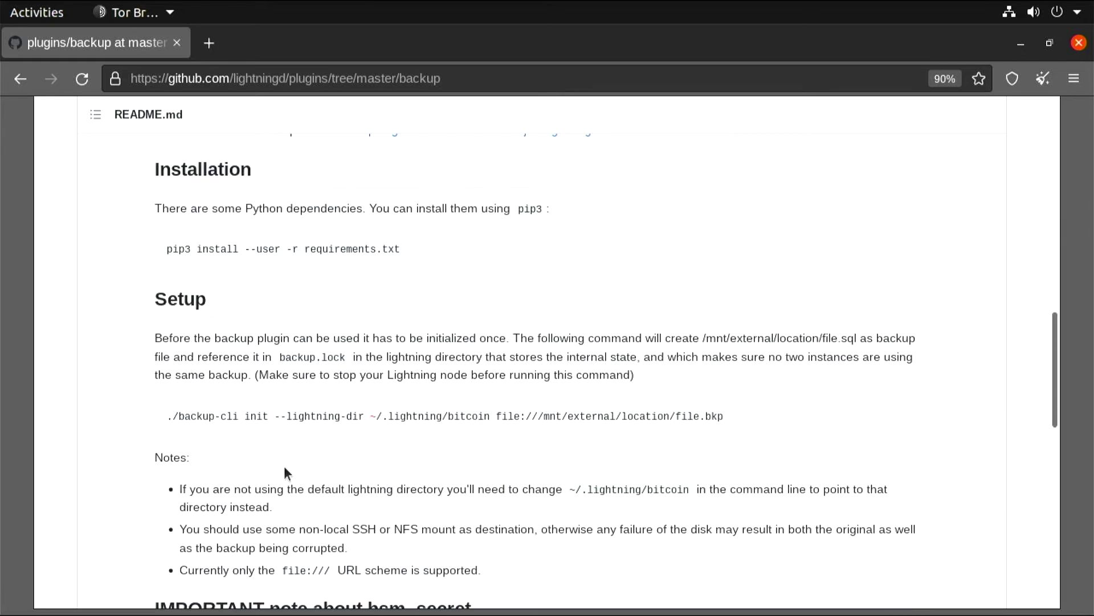
scroll(284, 466, up, 3)
Step: Switch to the terminal, change to the .lightning/plugins-available directory and list its contents
key(ctrl+alt+Up)
text(cd .l)
key(Tab)
text(p)
key(Tab)
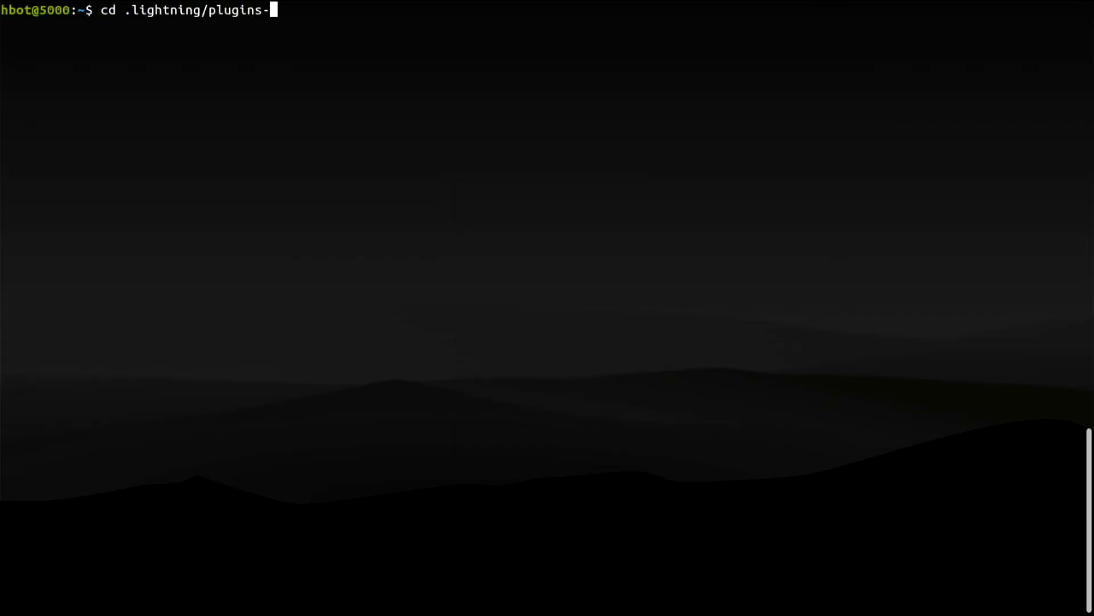
text(a)
key(Tab)
key(Return)
text(ls)
key(Return)
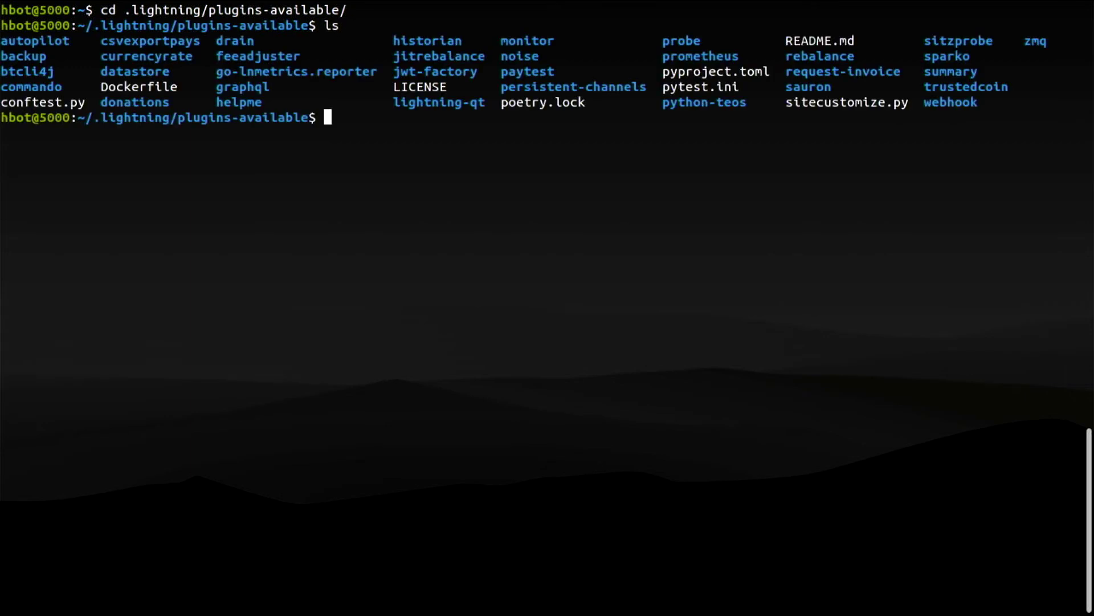
Step: Enter the backup plugin's directory and list its files
text(cd ba)
key(Tab)
key(Return)
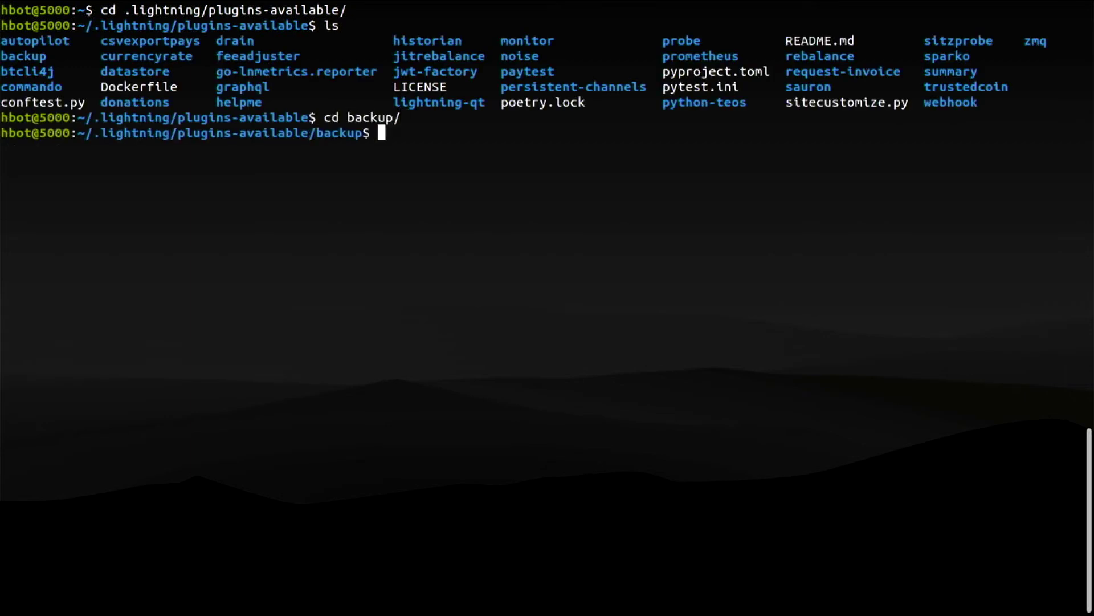
text(ls)
key(Return)
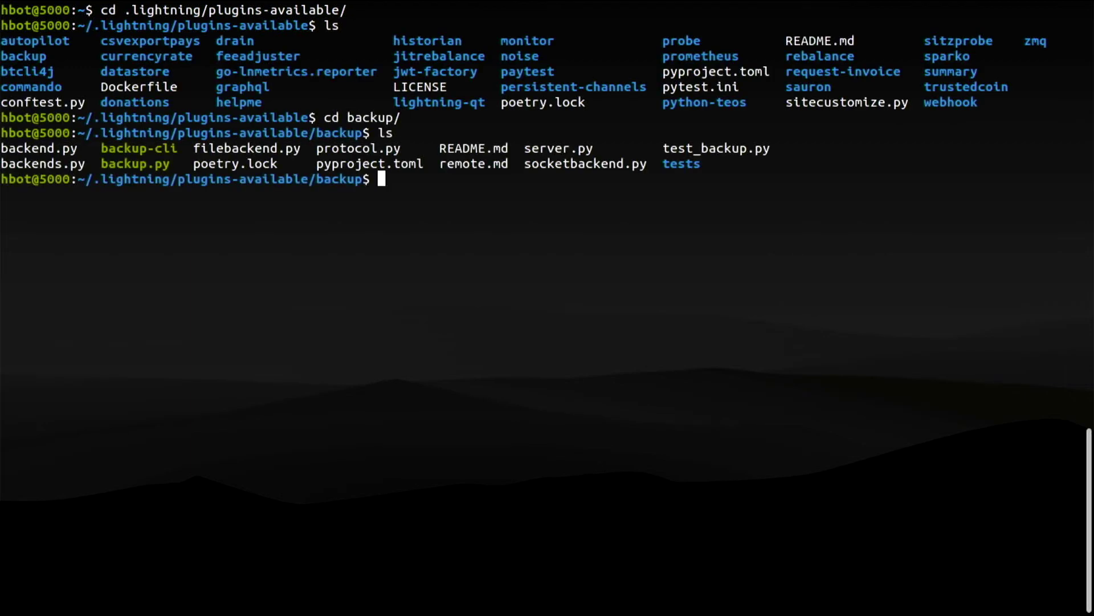
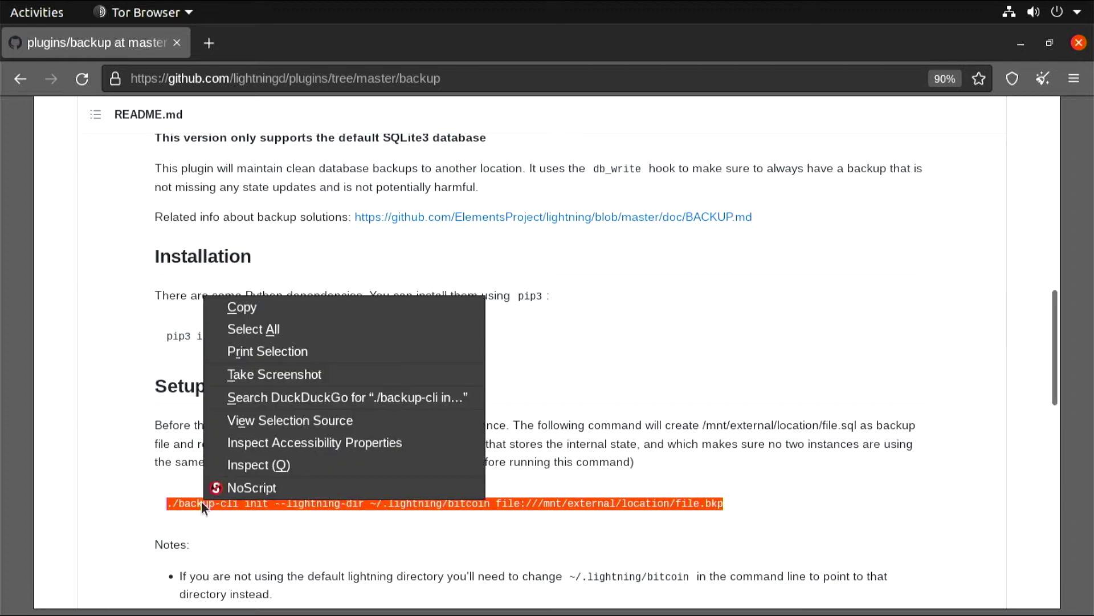
Step: Copy the README's backup-cli init command, return to the terminal and change to ../plugins-available/backup/
click(242, 313)
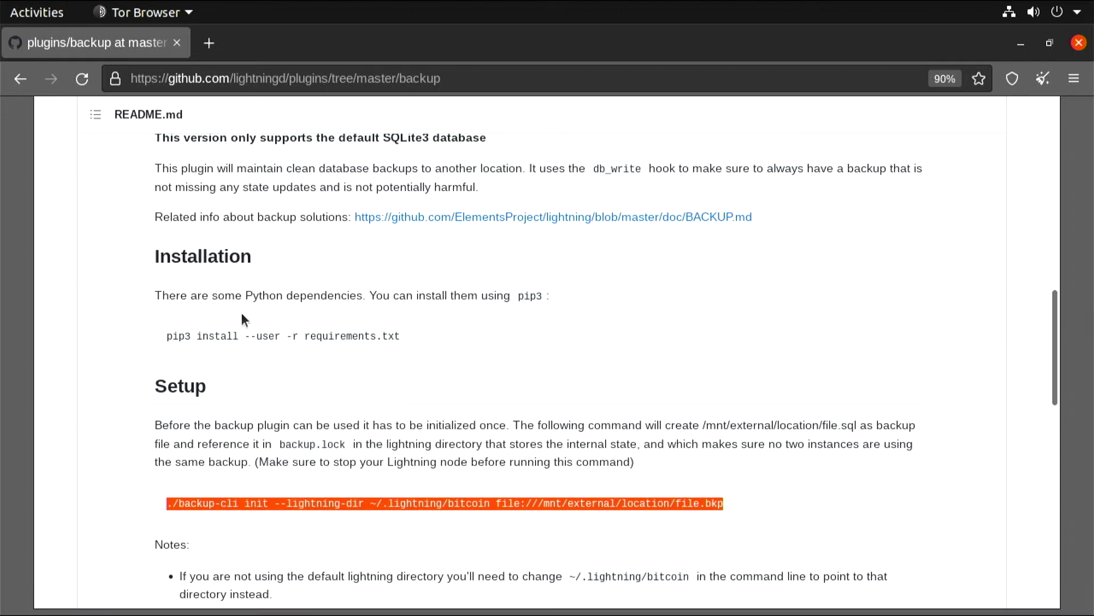
key(alt+Tab)
text(cd ../plugins-available/backup/)
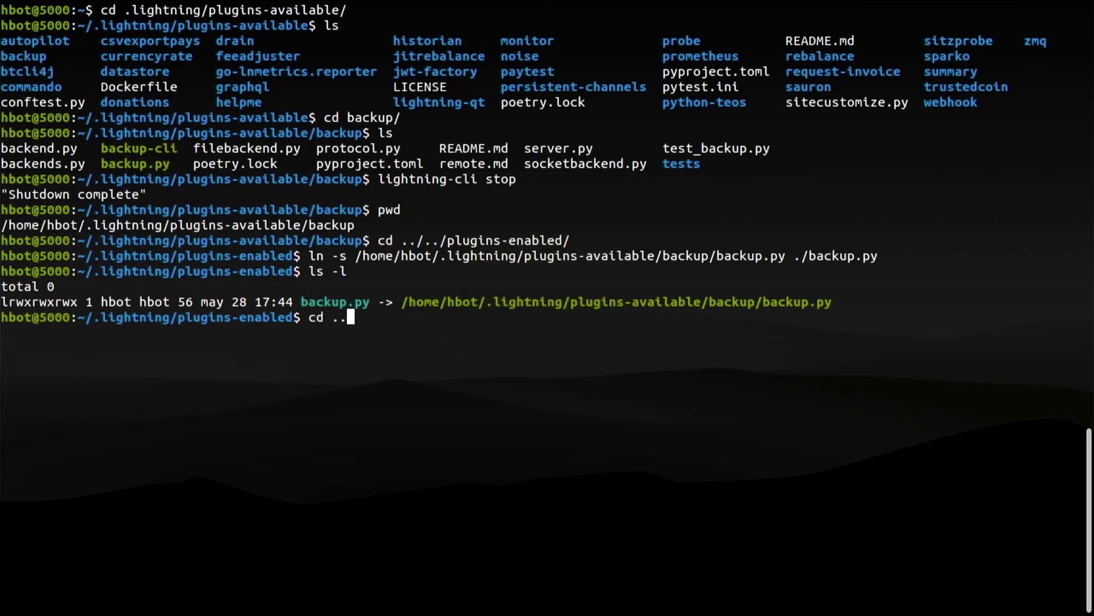
key(Return)
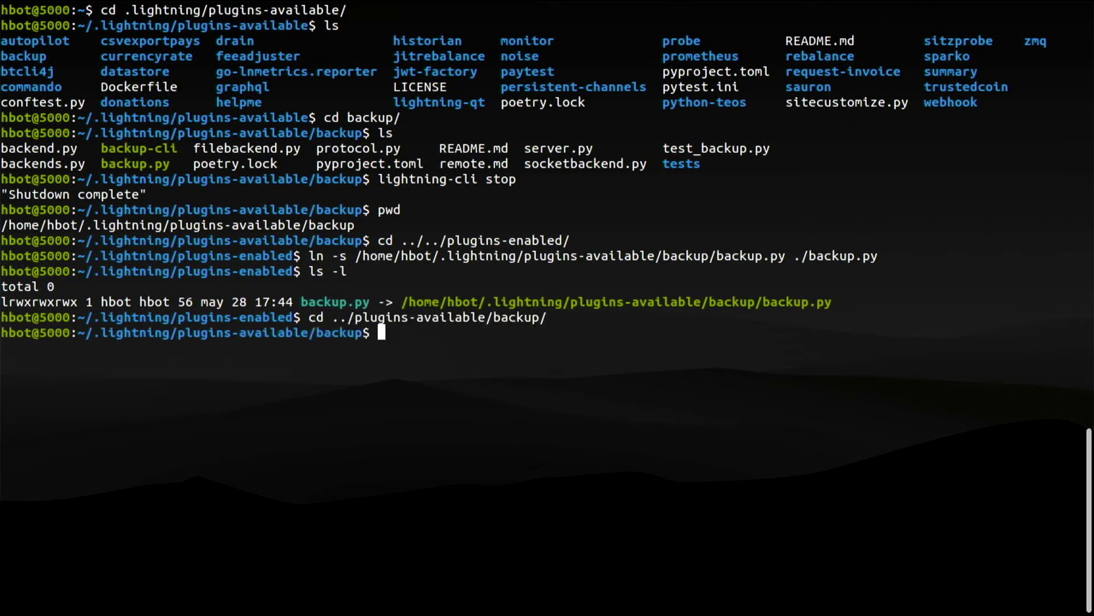
Step: Try to initialize the backup with the copied backup-cli init command, changing the destination to file:///home/hbot/file.bkp
key(ctrl+shift+v)
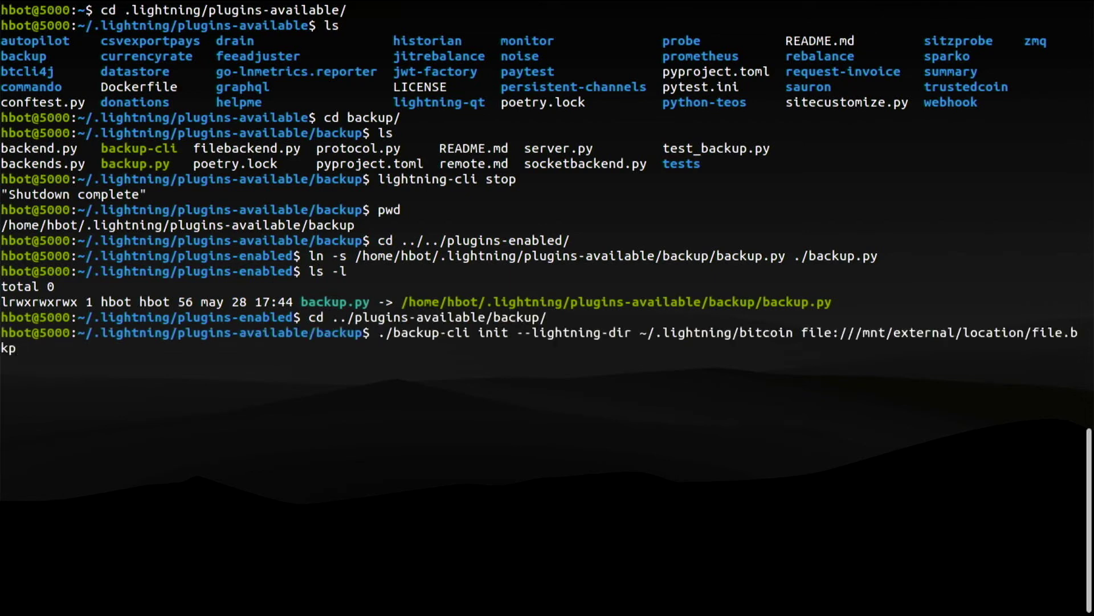
key(Left)
key(Left)
key(Left)
key(Left)
key(Left)
key(Left)
key(Left)
key(Left)
key(BackSpace)
key(BackSpace)
key(BackSpace)
key(BackSpace)
key(BackSpace)
key(BackSpace)
key(BackSpace)
key(BackSpace)
key(BackSpace)
key(BackSpace)
key(BackSpace)
key(BackSpace)
key(BackSpace)
key(BackSpace)
key(BackSpace)
key(BackSpace)
key(BackSpace)
key(BackSpace)
key(Left)
key(BackSpace)
key(BackSpace)
key(BackSpace)
text(home/hbot)
key(Return)
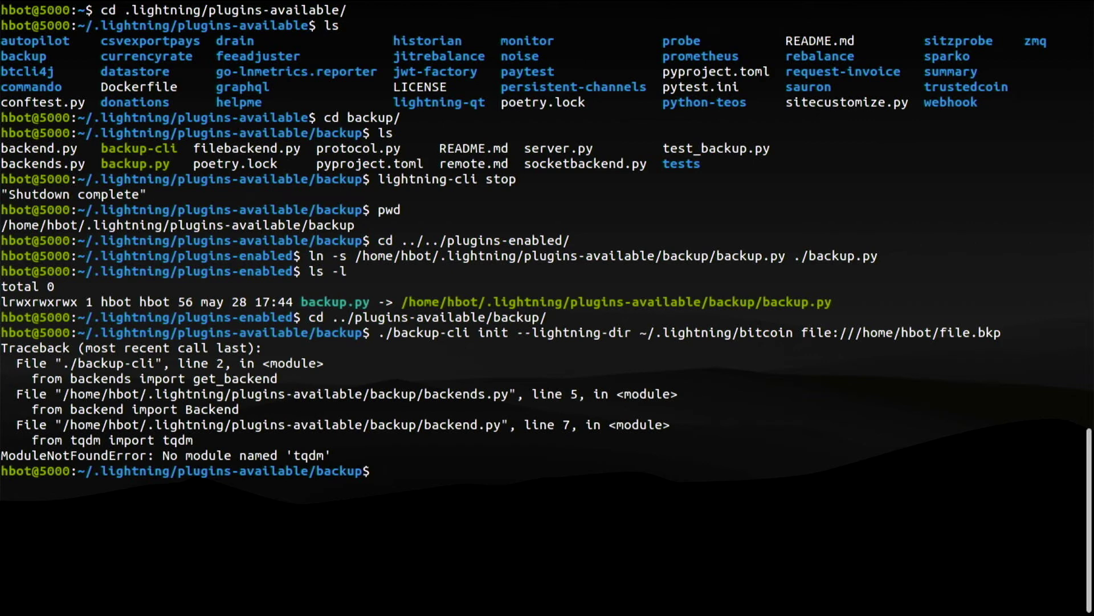
Step: Install the missing Python module tqdm for the current user with pip3
double_click(307, 459)
text(pip3 )
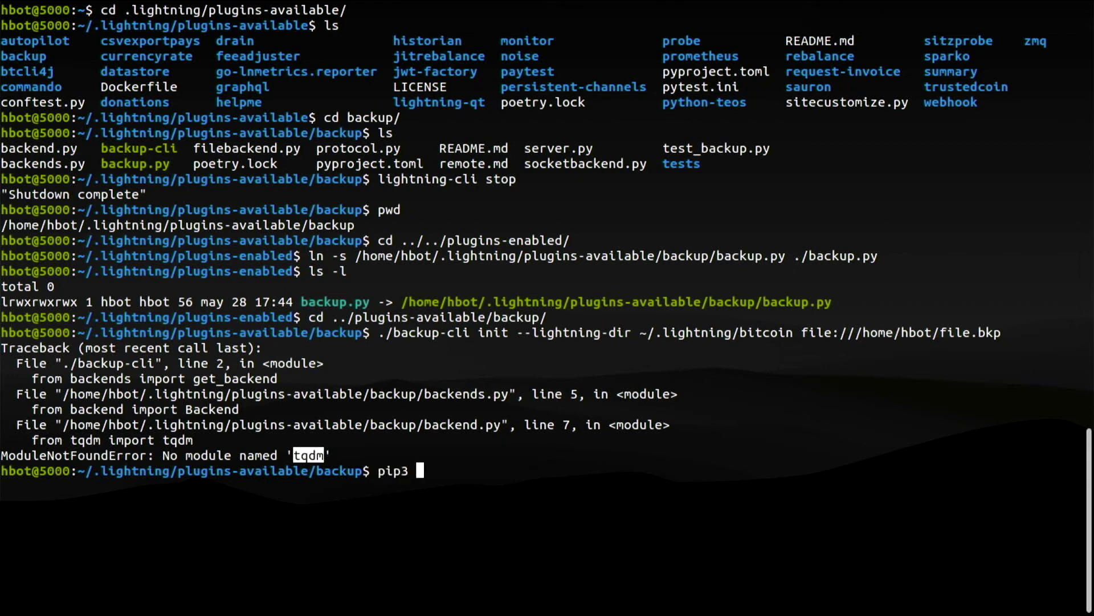
text(install --user tqdm)
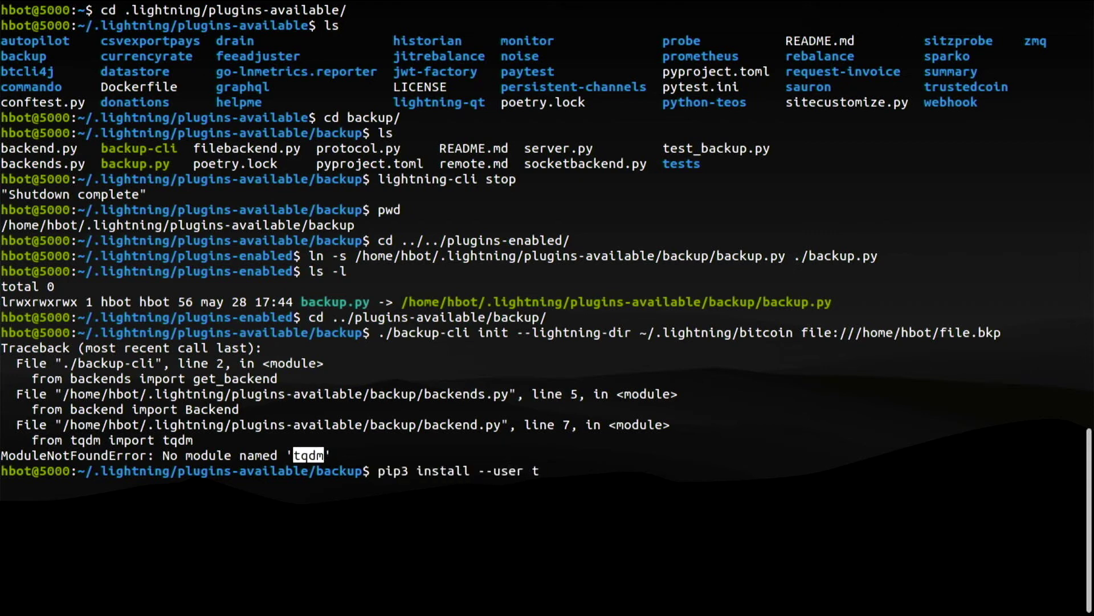
key(Return)
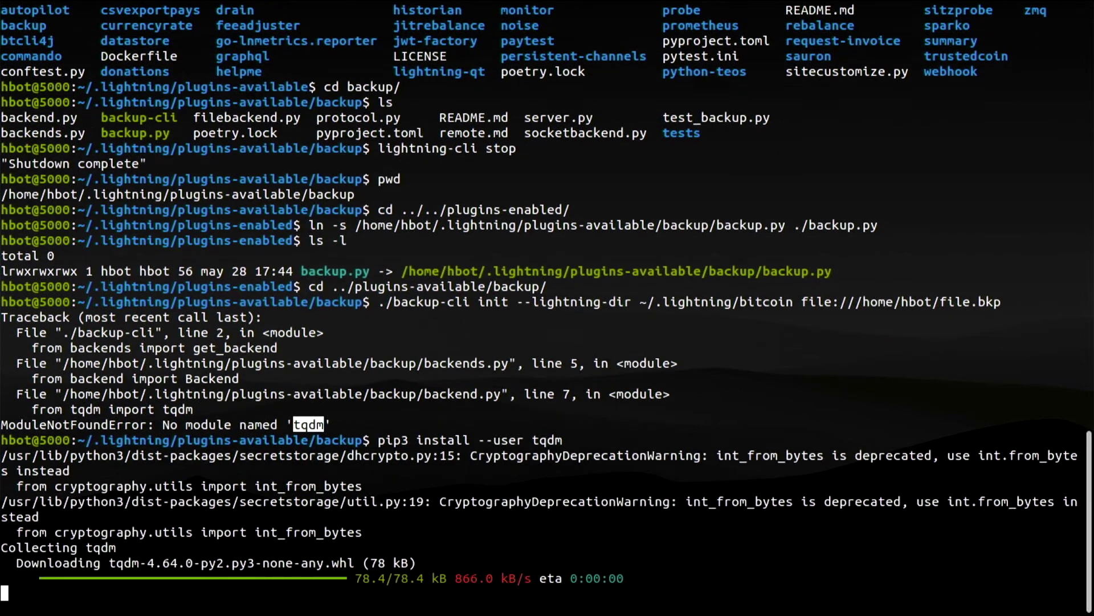
Step: Rerun backup-cli init with ~/.lightning/bitcoin as lightning directory and file:///home/hbot/file.bkp as destination
key(Up)
key(Up)
key(Return)
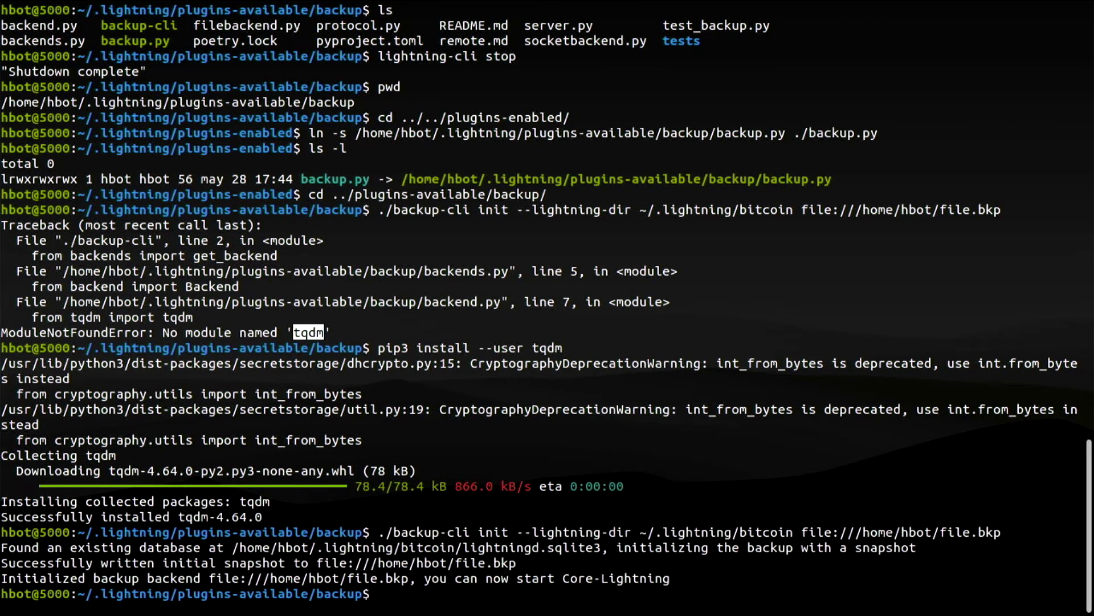
Step: Return to the home directory, clear the terminal and try to start lightningd
text(cd)
key(Return)
key(ctrl+l)
text(lightningd)
key(Return)
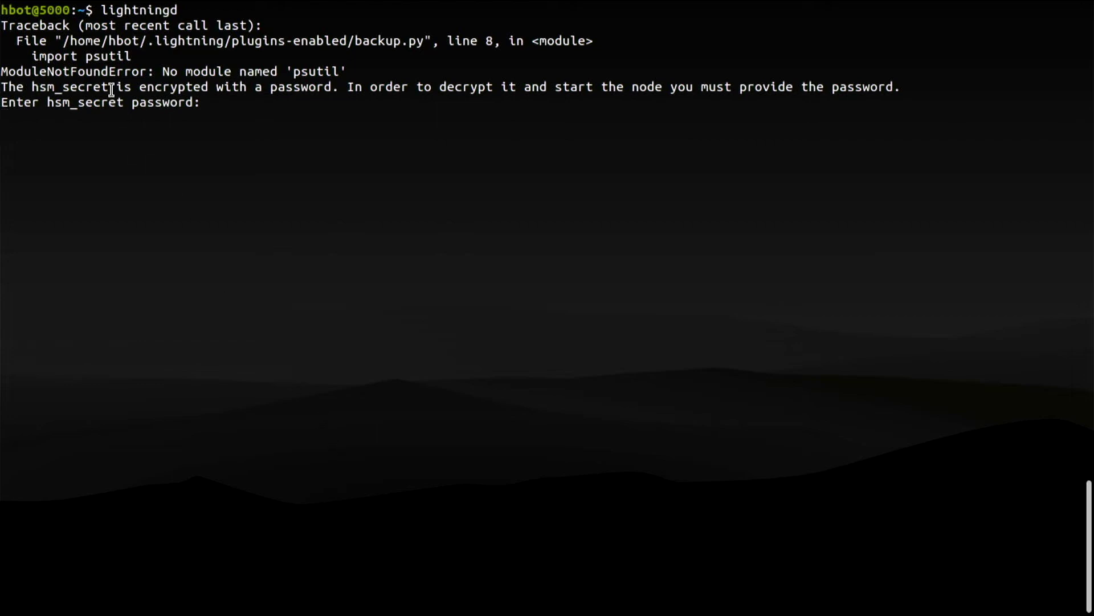
Step: Abort the hsm_secret password prompt and install the missing Python module psutil for the current user with pip3
double_click(101, 53)
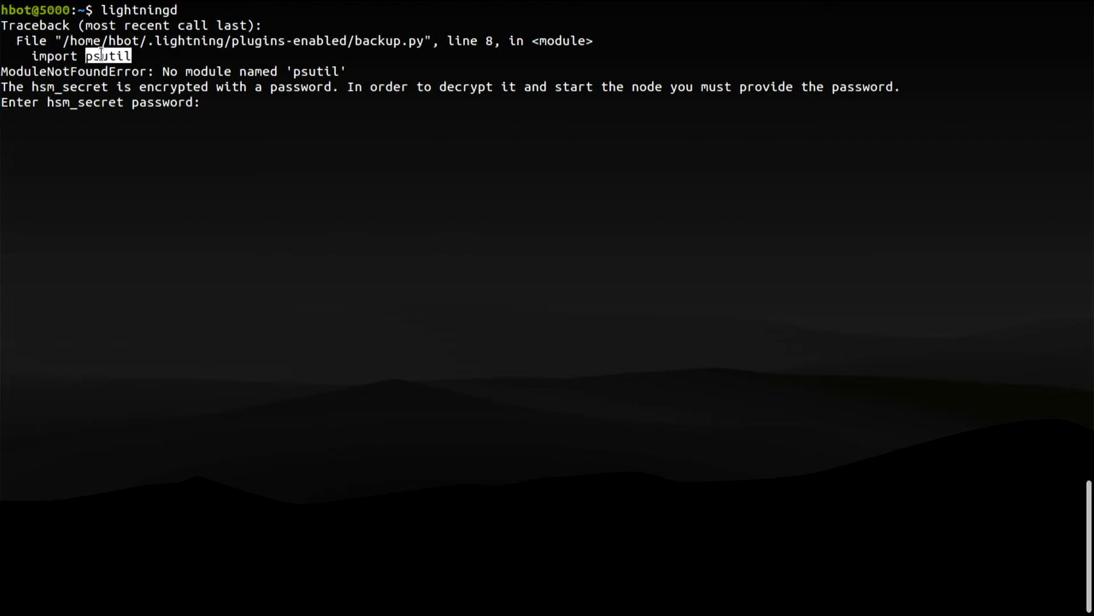
click(157, 129)
key(ctrl+c)
text(pip3 install --user psutil)
key(Return)
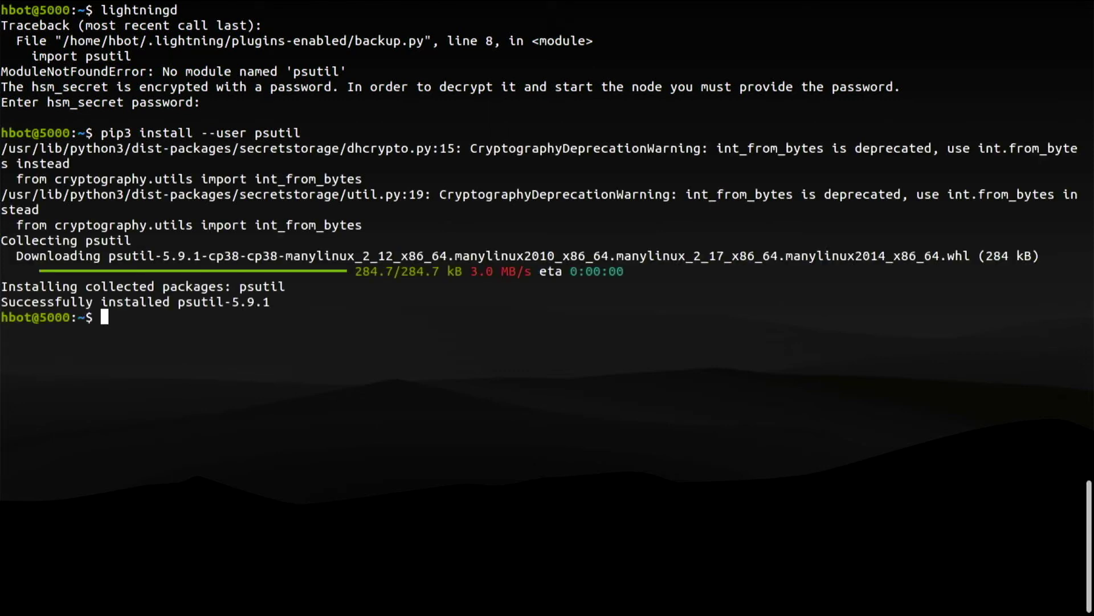
Step: Start lightningd again, entering the hsm_secret password, and list its plugins with lightning-cli plugin list
key(Up)
key(Up)
key(Return)
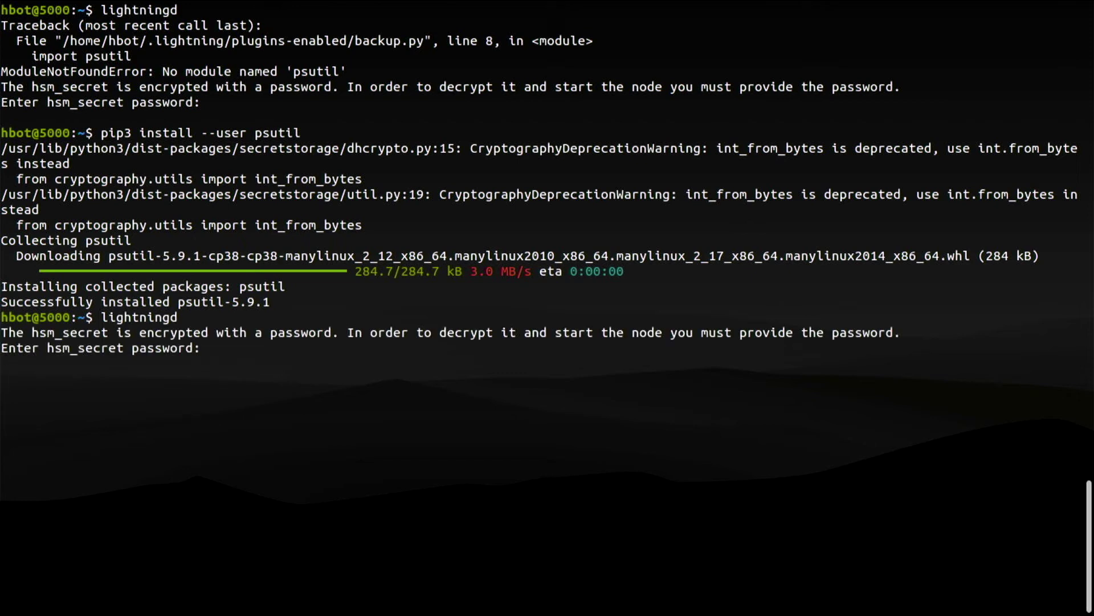
key(Return)
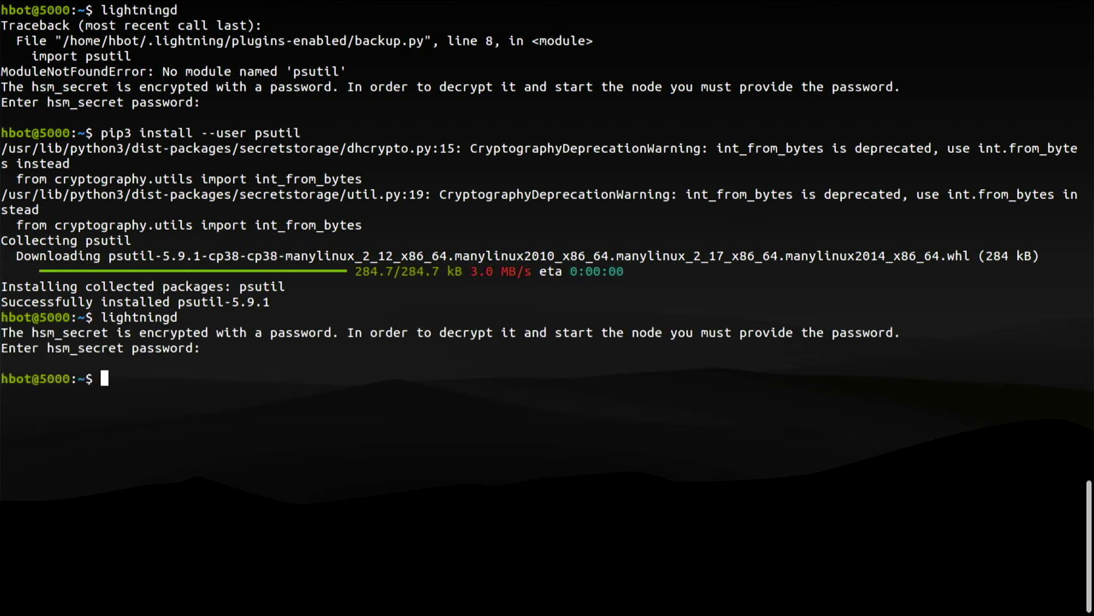
text(lightning-cli plugin list)
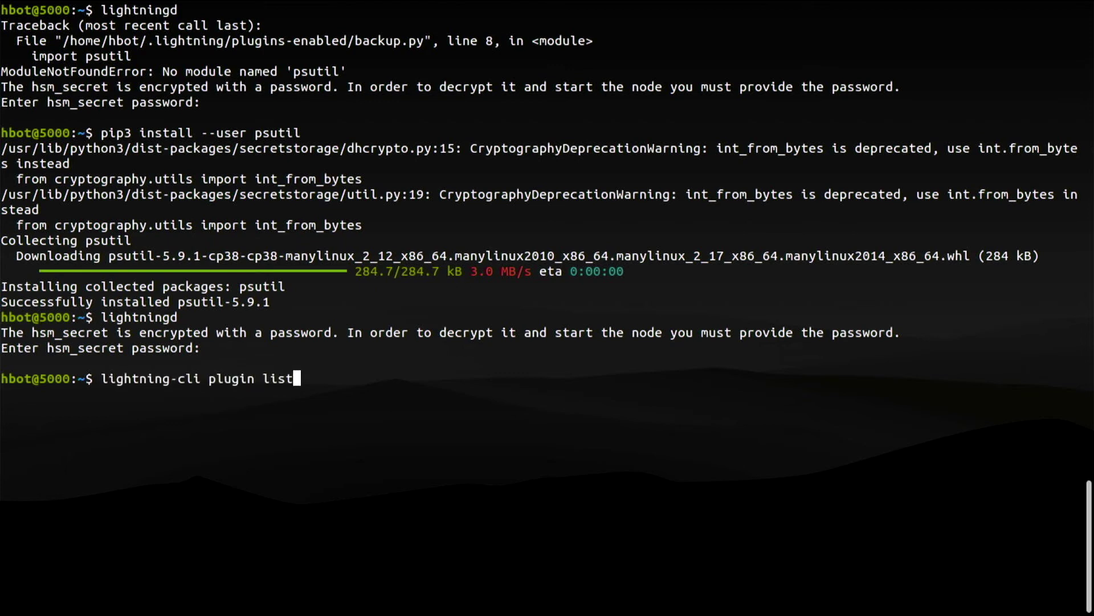
key(Return)
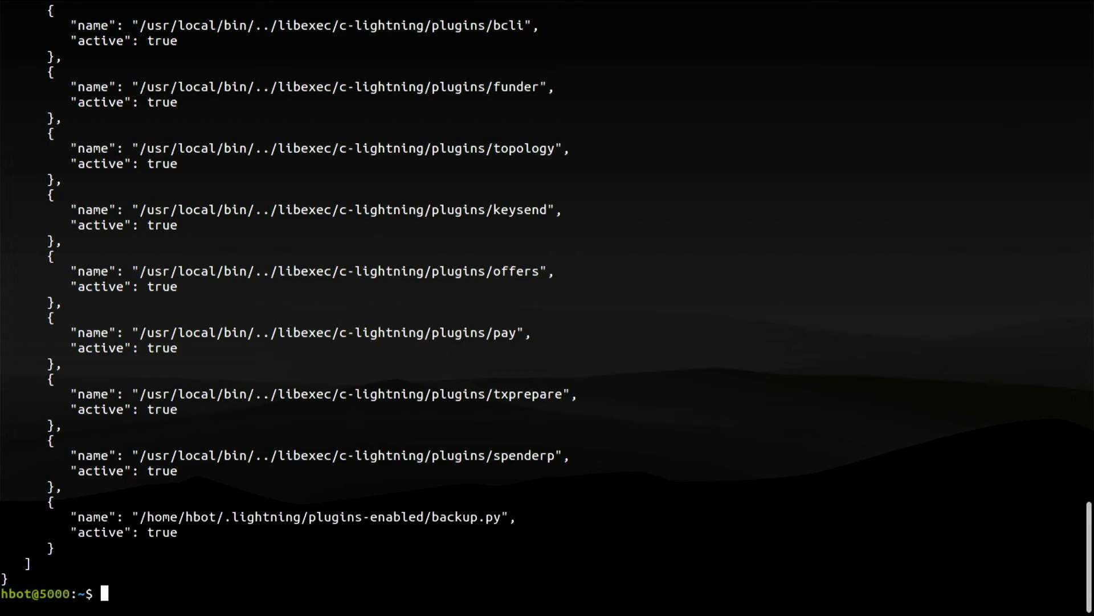
Step: List the files in the home directory and in /media/hbot/backup/ to check the backup locations
text(ls)
key(Return)
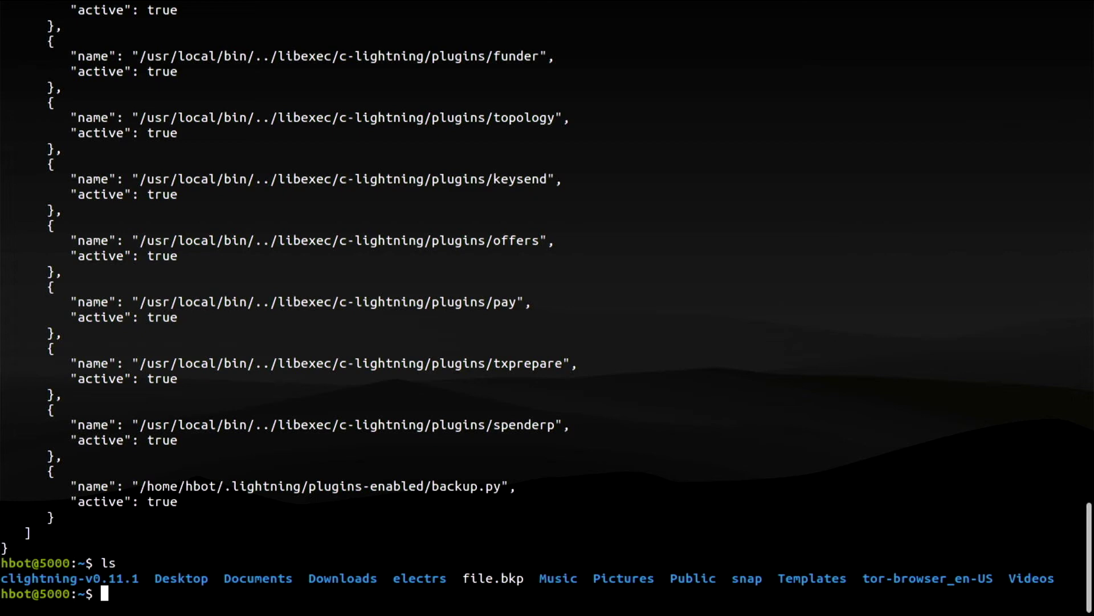
text(ls /media/hbot/backup/)
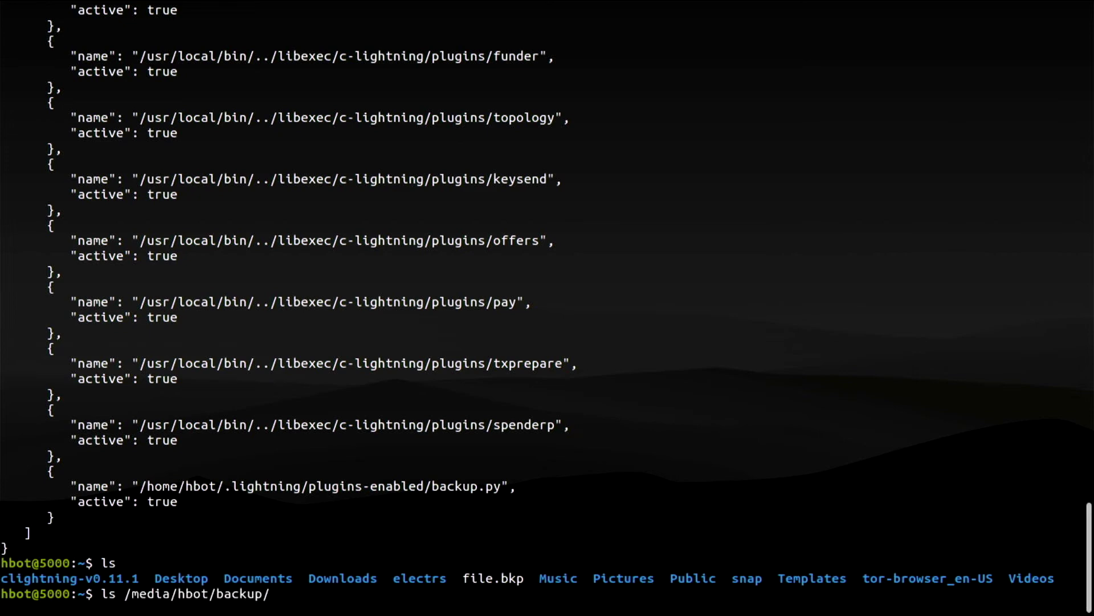
key(Return)
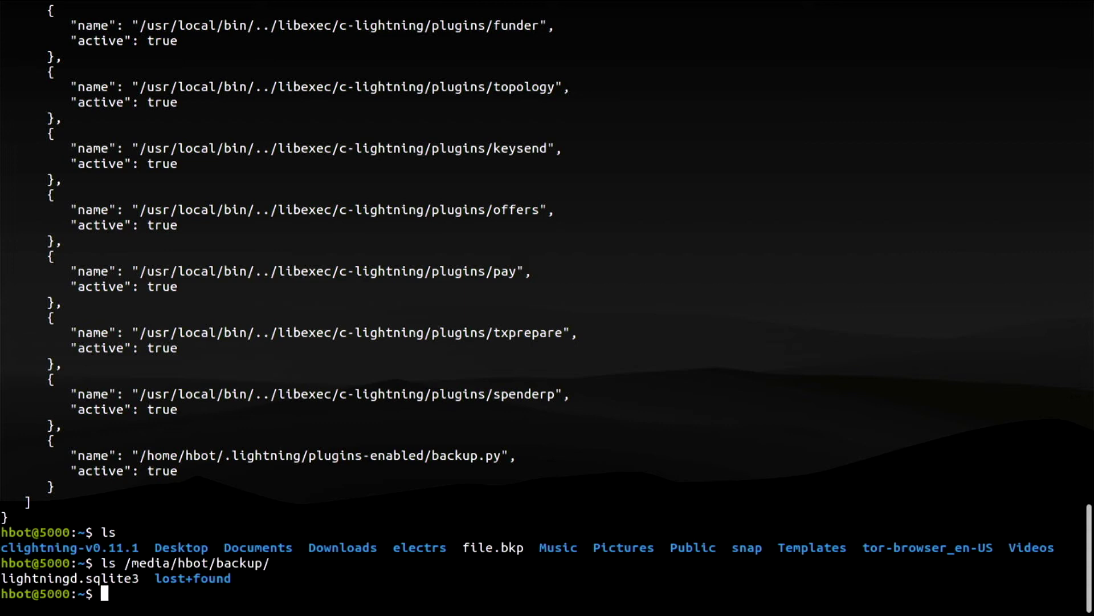
Step: Clear the terminal and look up the Lightning node's LAN address by filtering ip a for dynamic
key(ctrl+l)
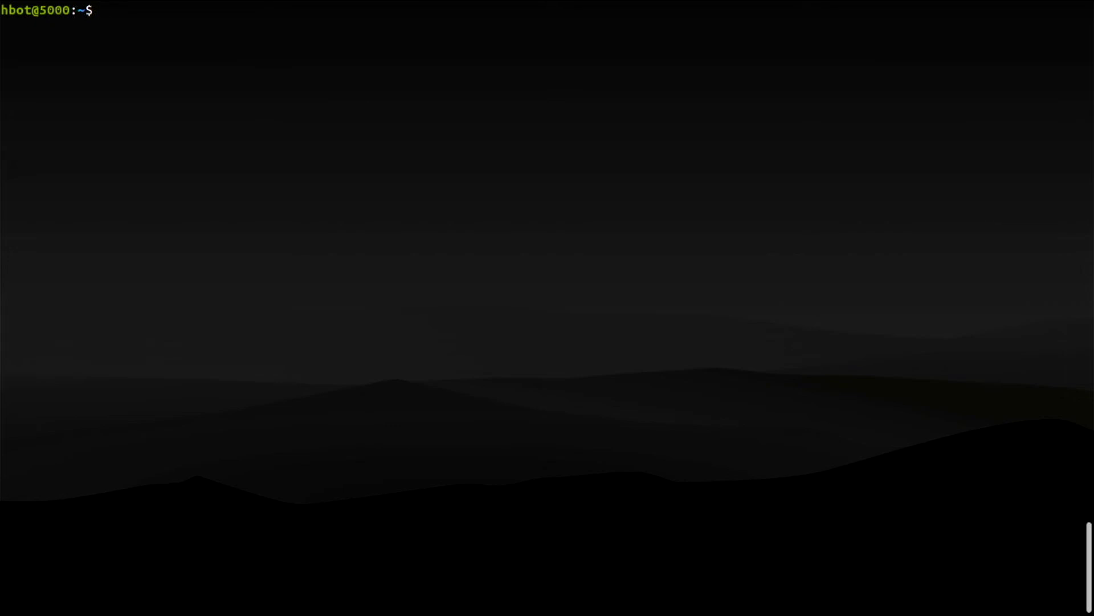
text(ip a |)
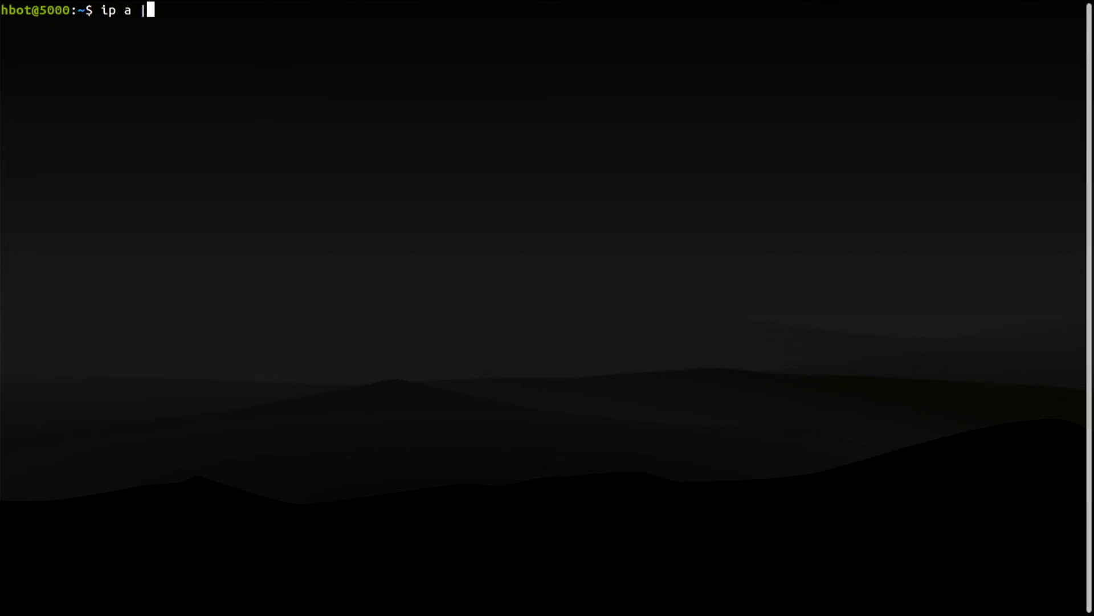
text( grep dynamic)
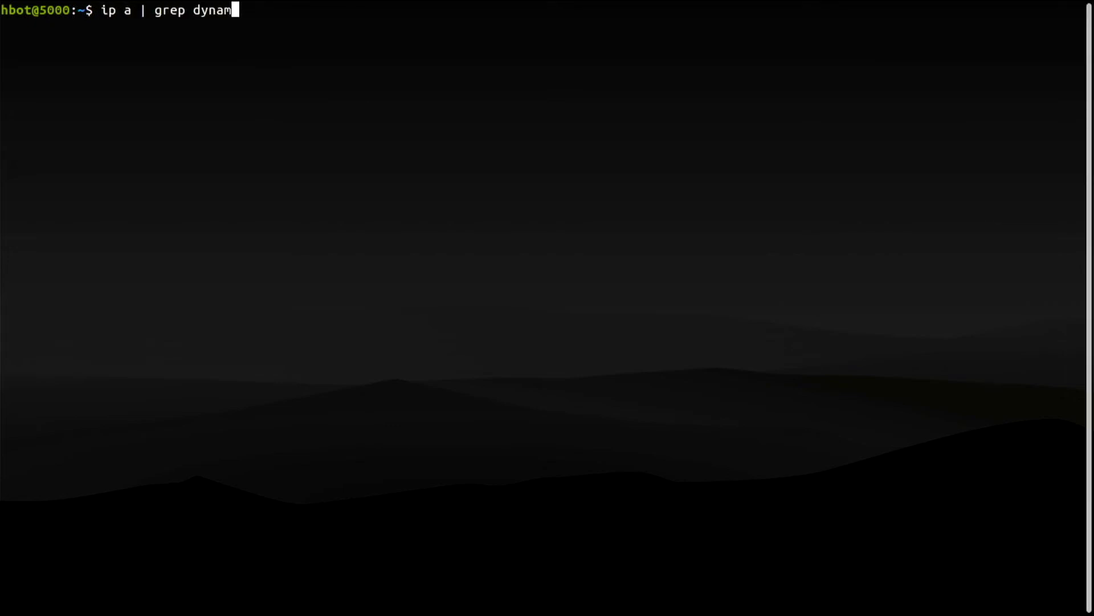
key(Return)
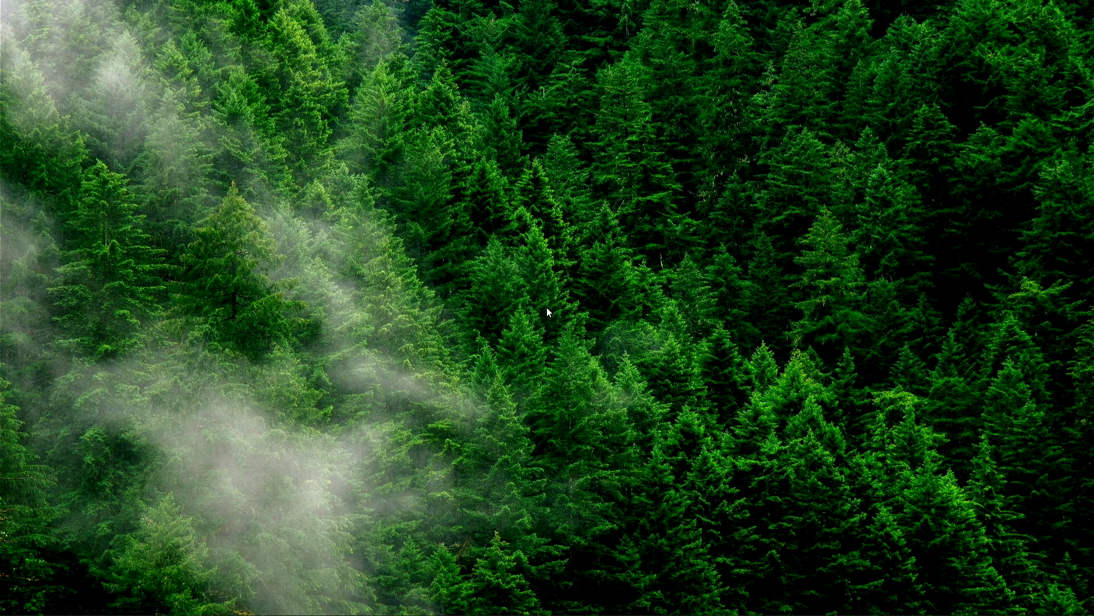
Step: Open a full-screen terminal with enlarged text on the second computer and install nfs-kernel-server with sudo apt, entering the sudo password
key(ctrl+alt+t)
key(F11)
key(ctrl+plus)
key(ctrl+plus)
text(sudo apt ins)
key(Tab)
text(nfs-ker)
key(Tab)
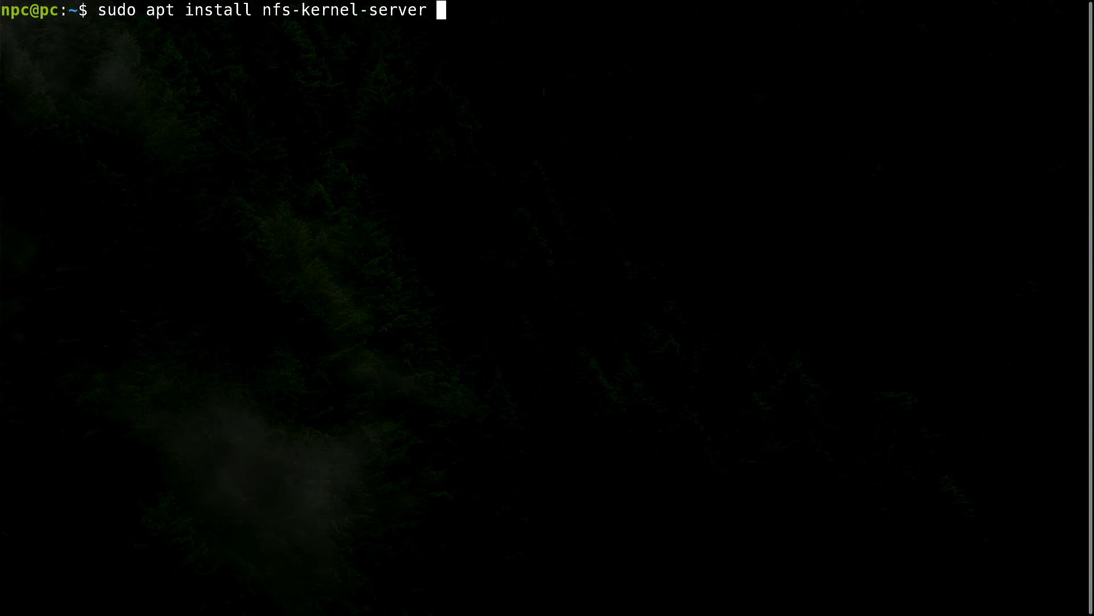
key(Return)
text(***************)
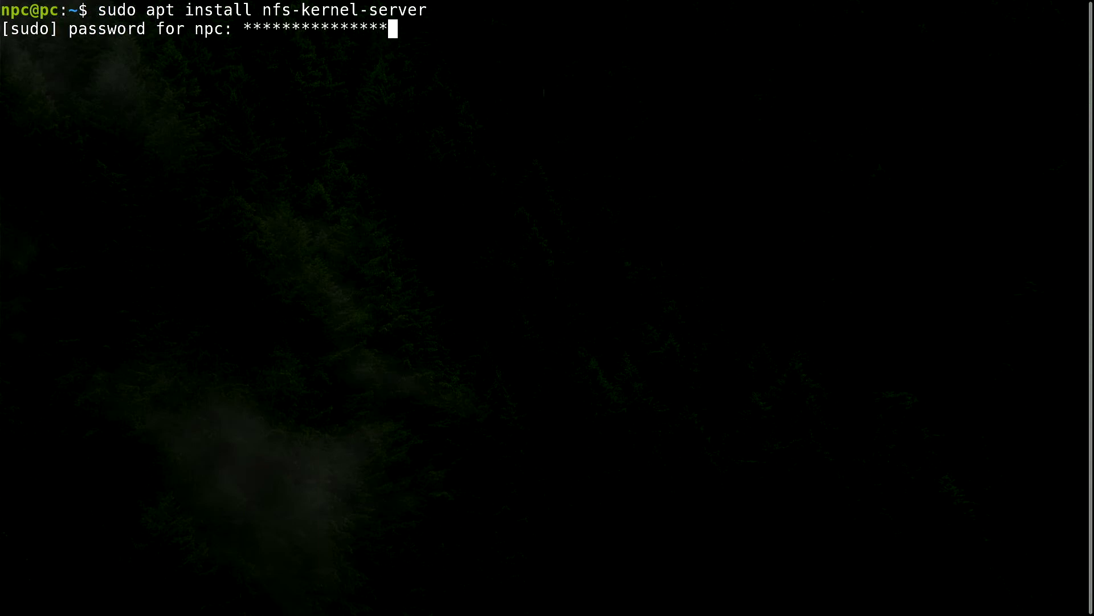
key(Return)
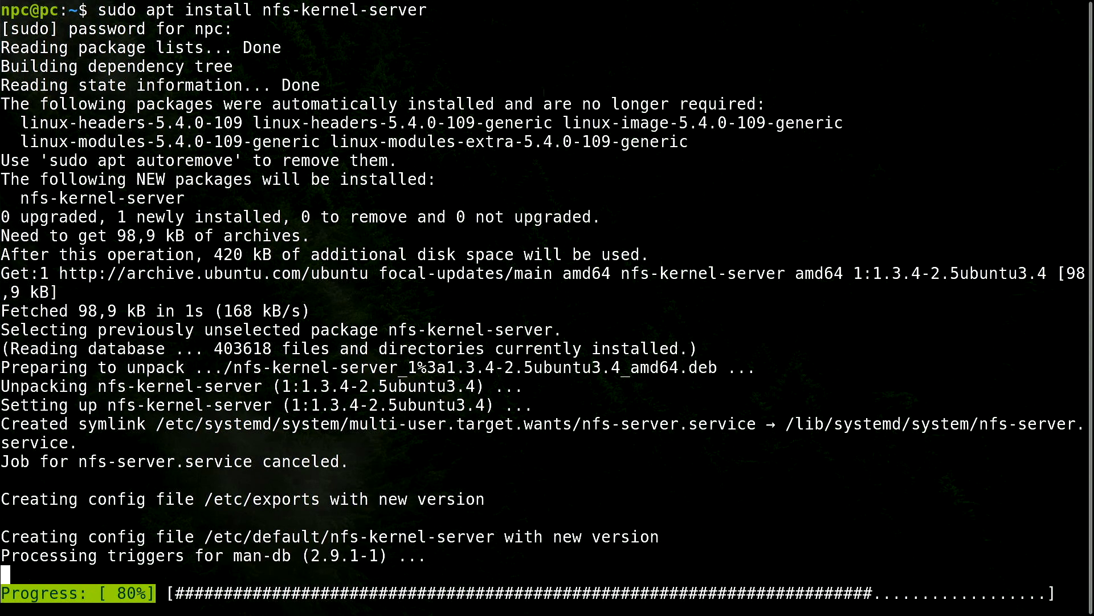
Step: Check the status of nfs-kernel-server.service with systemctl
text(s)
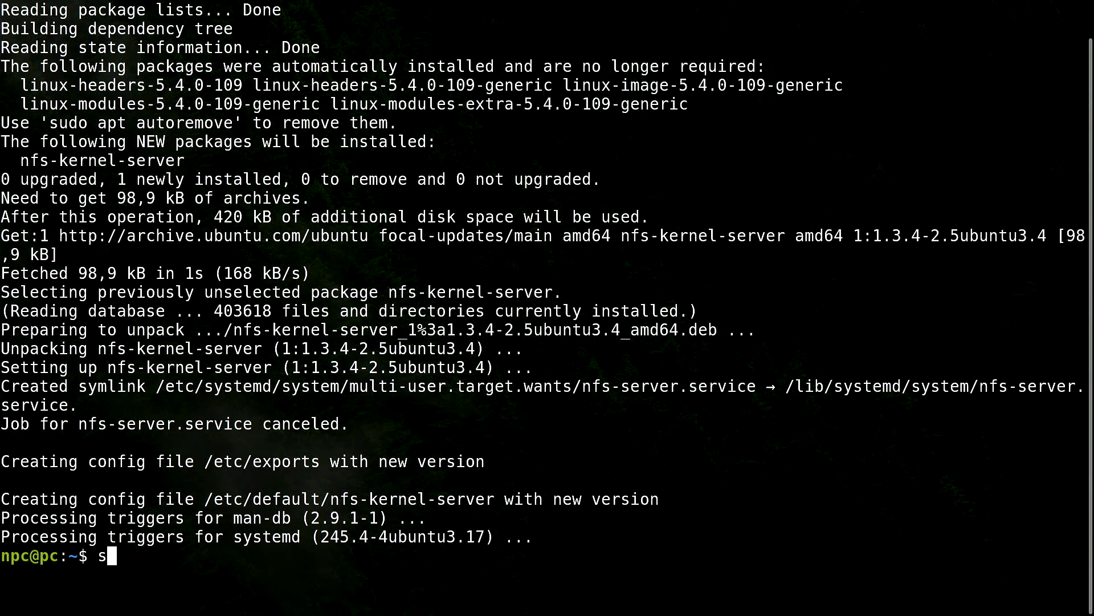
text(ystemctl status n)
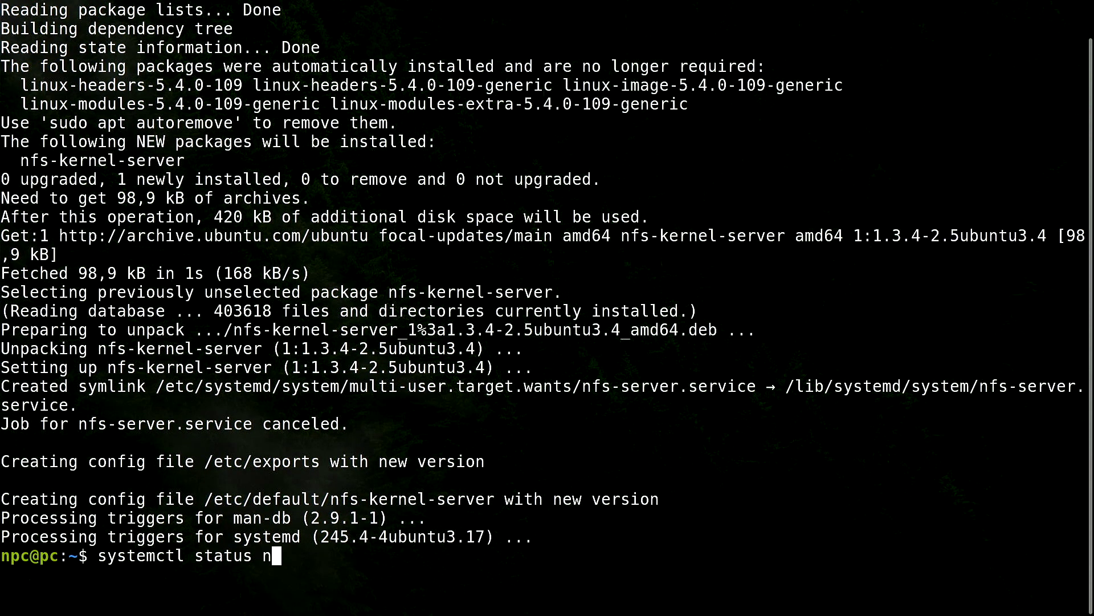
text(fs-kernel-server.service)
key(Return)
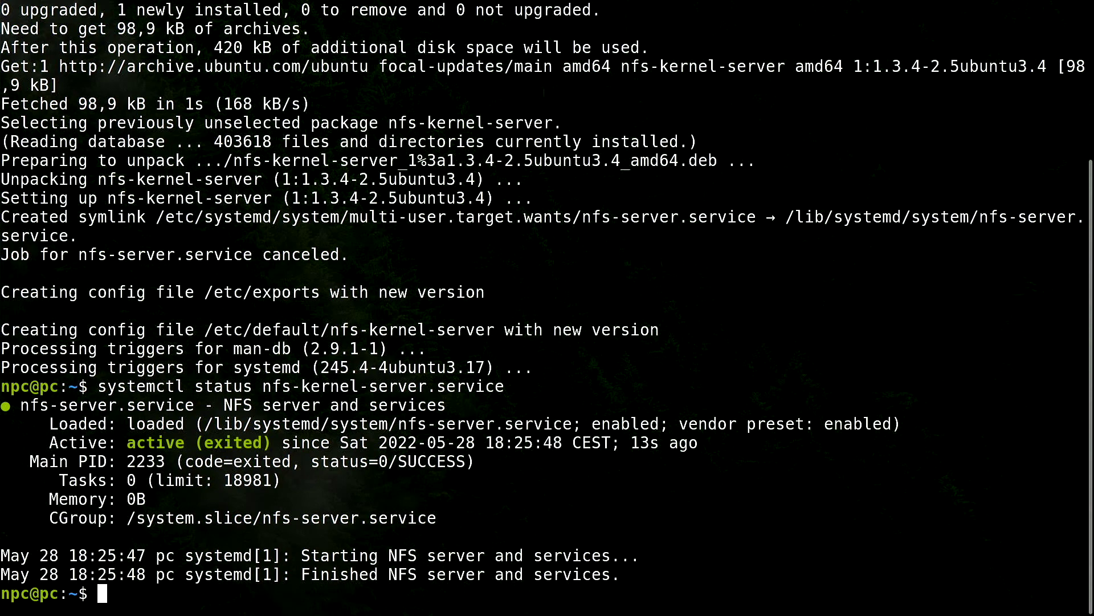
Step: Clear the terminal and create a directory named lightning-backup in the home directory
key(ctrl+l)
text(mkdir lightning-backup)
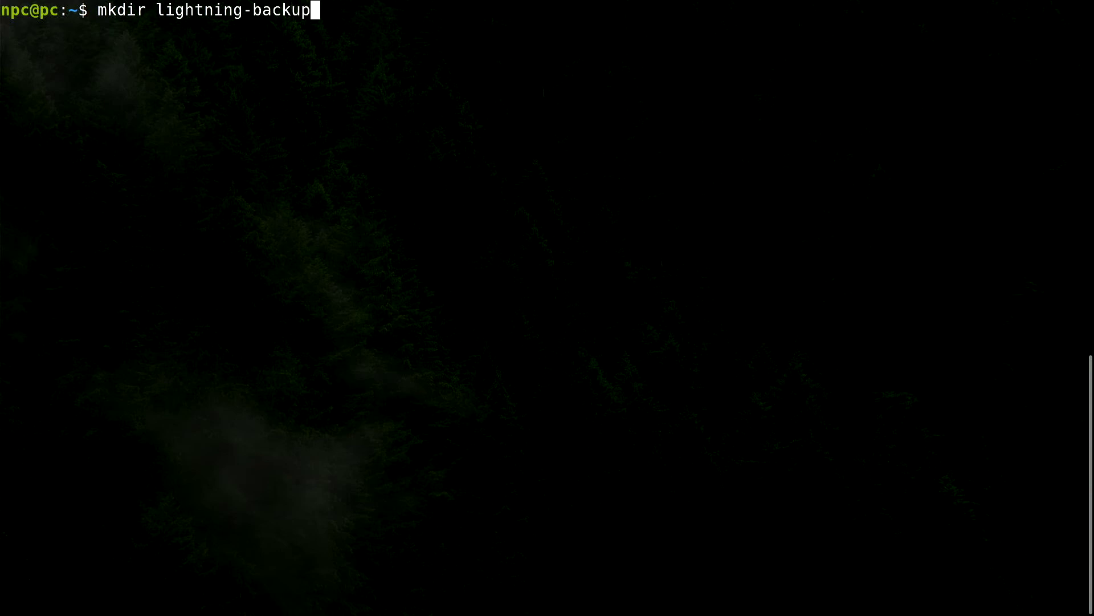
key(Return)
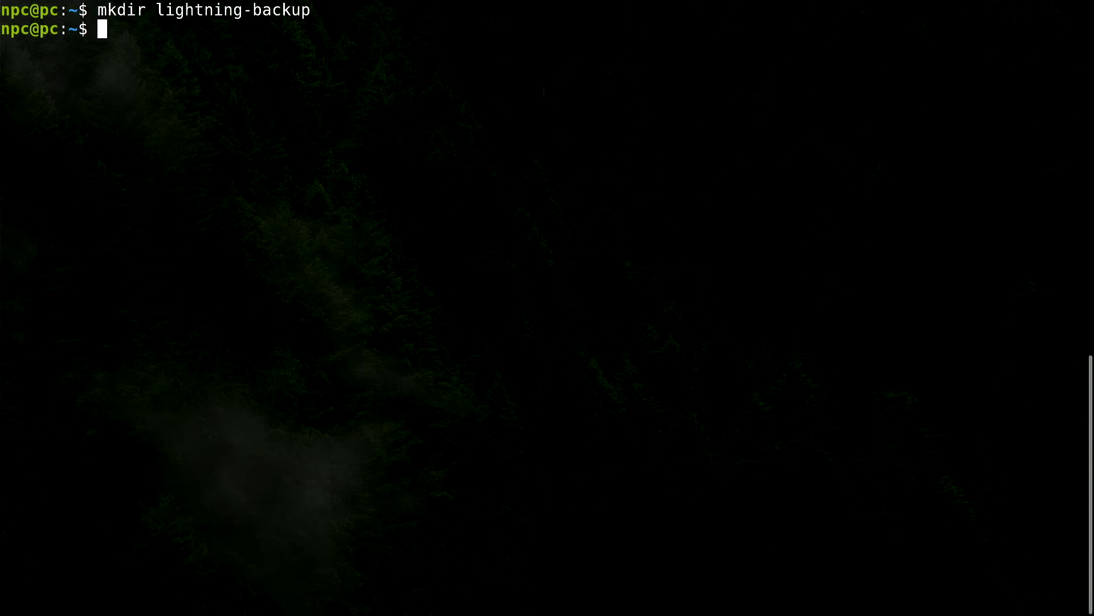
Step: Open /etc/exports in nano with sudo and add an export line below the comments for /home/npc/lightning-backup to 192.168.1.0/24
text(sudo nano /etc/exp)
key(Tab)
key(Return)
key(Down)
key(Down)
key(Down)
key(Down)
key(Down)
key(Down)
key(Down)
key(Down)
key(Down)
key(Down)
key(Return)
text(/ho)
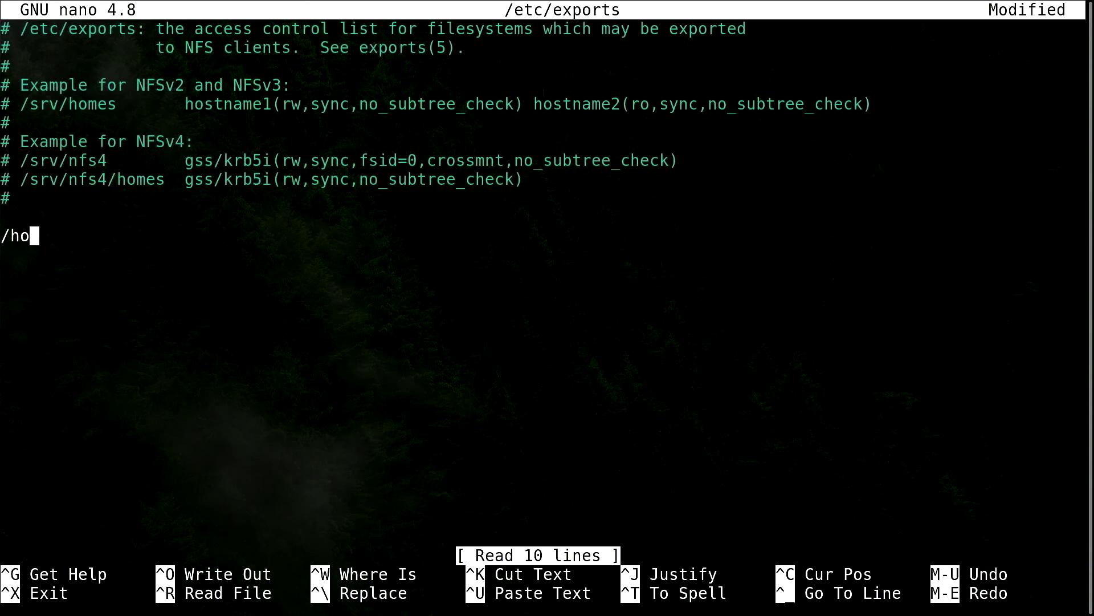
text(me/npc/)
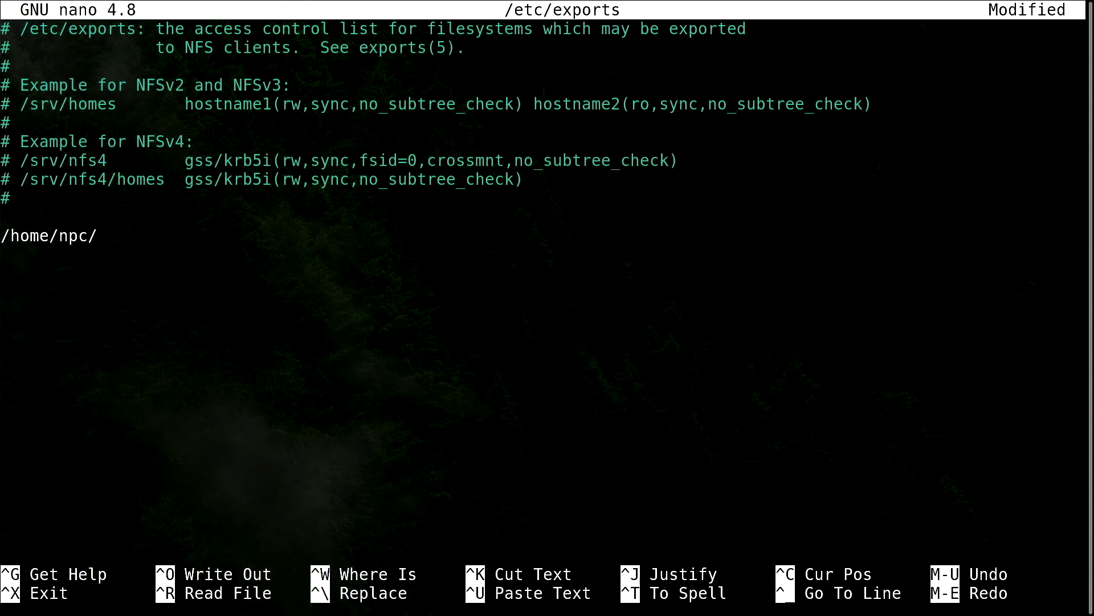
text(lightning-back)
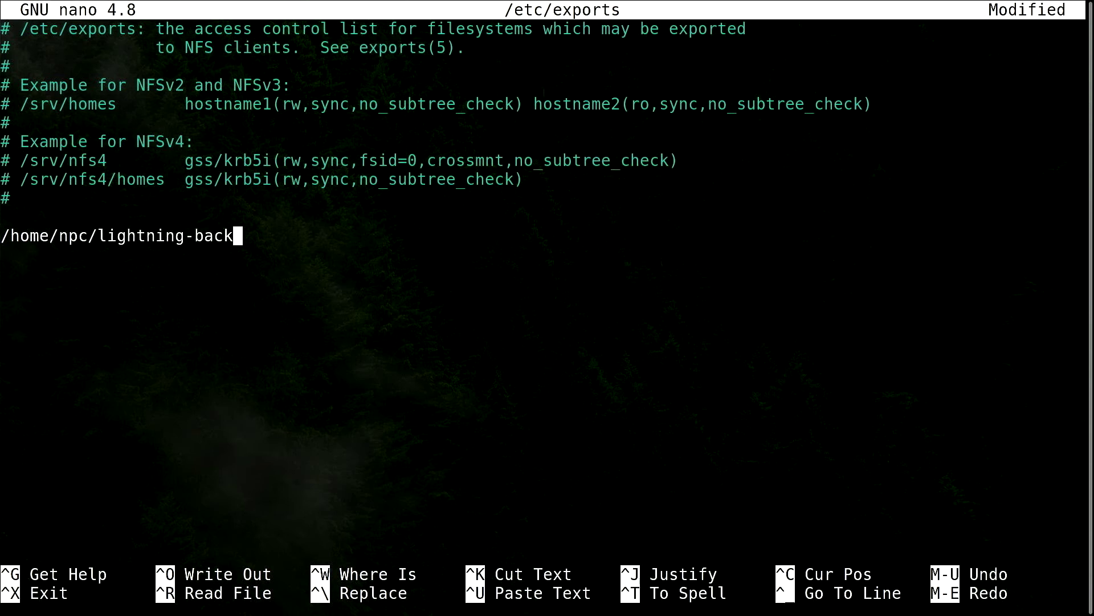
text(up 192.168.1)
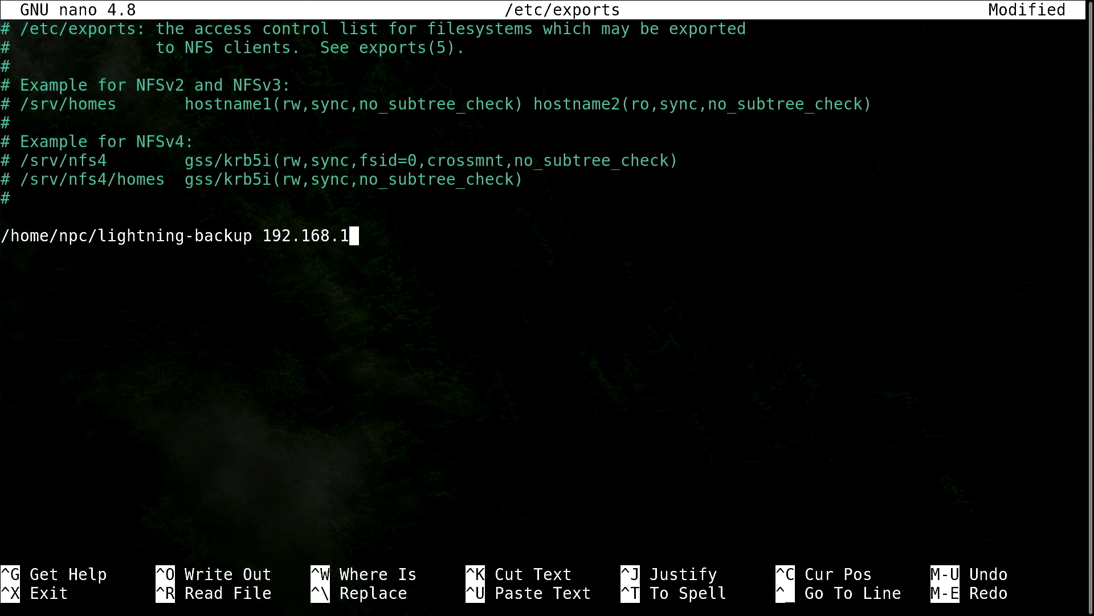
text(.0/24)
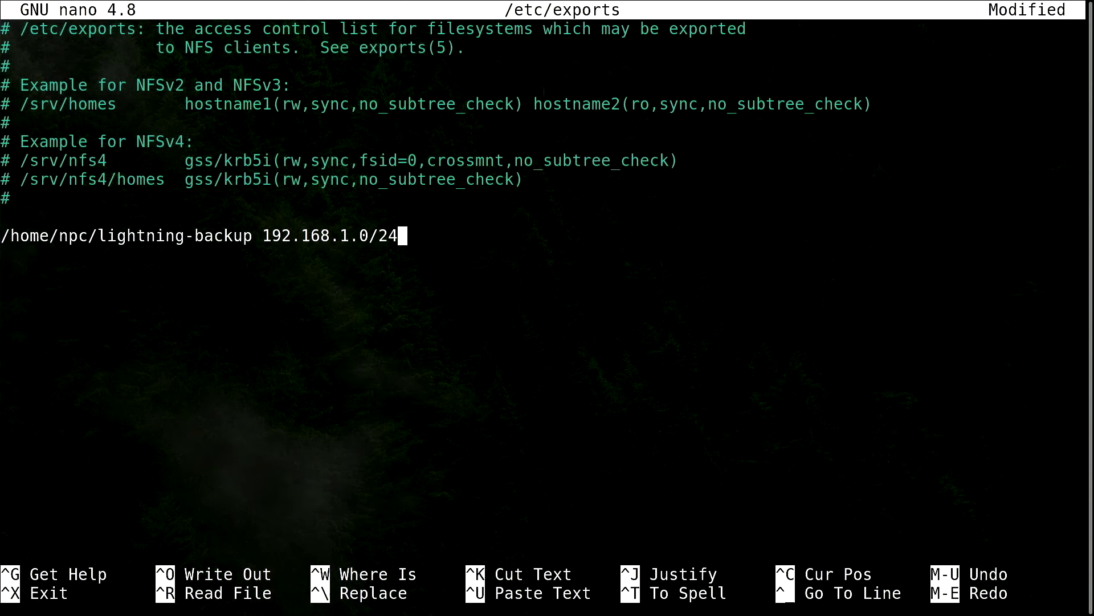
Step: Restrict the export to host 192.168.1.92 with options (rw,no_subtree_check), then save /etc/exports and exit nano
key(BackSpace)
key(BackSpace)
key(BackSpace)
key(BackSpace)
text(92())
key(Left)
text(rw)
text(,no)
text(_subtree_chec)
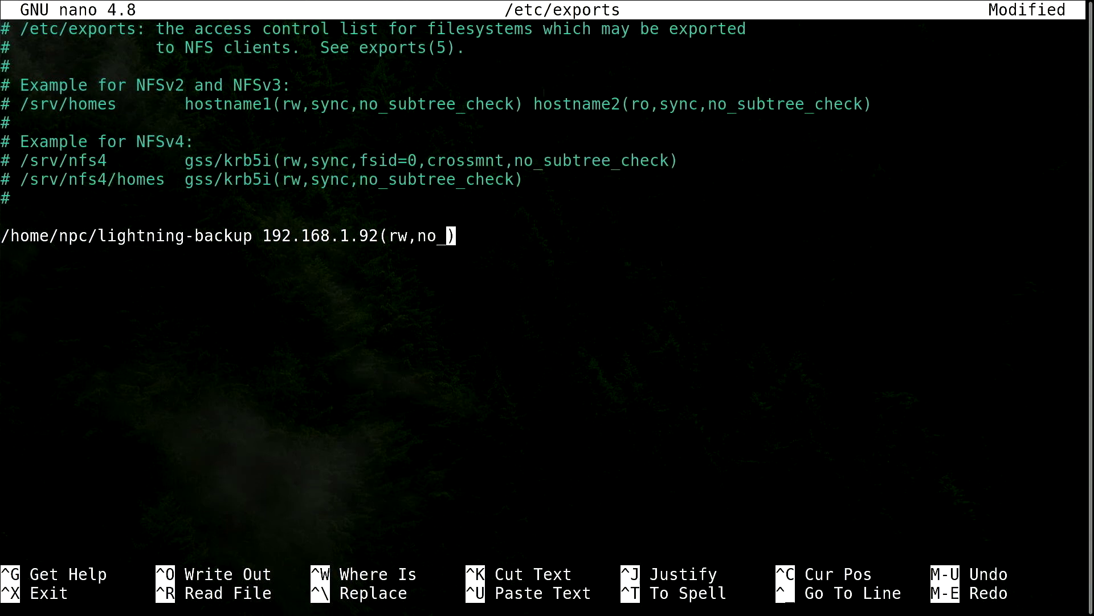
text(k)
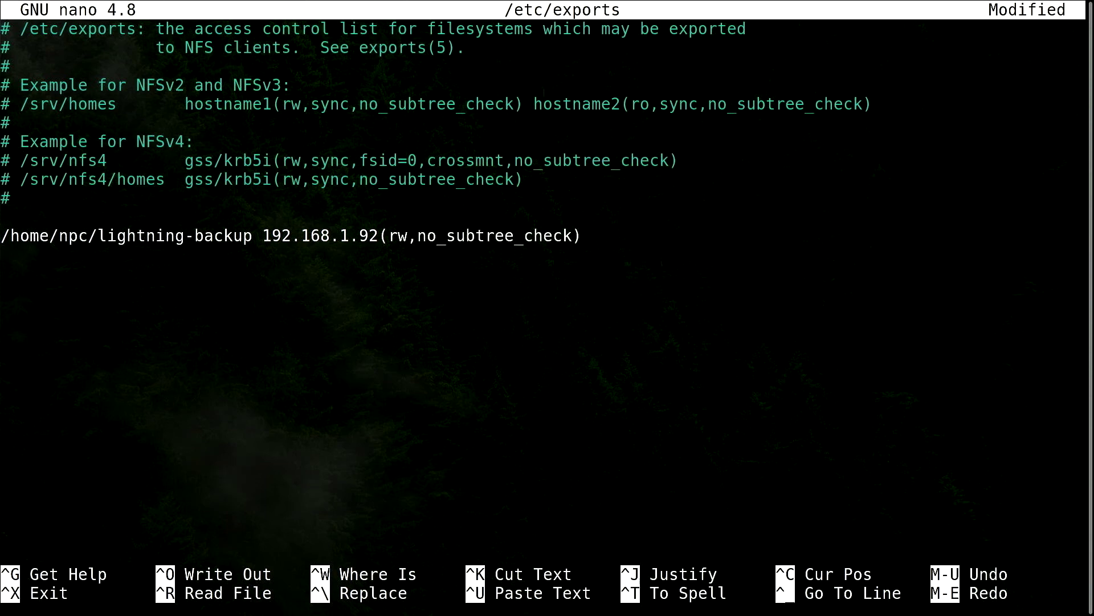
key(ctrl+o)
key(Return)
key(ctrl+x)
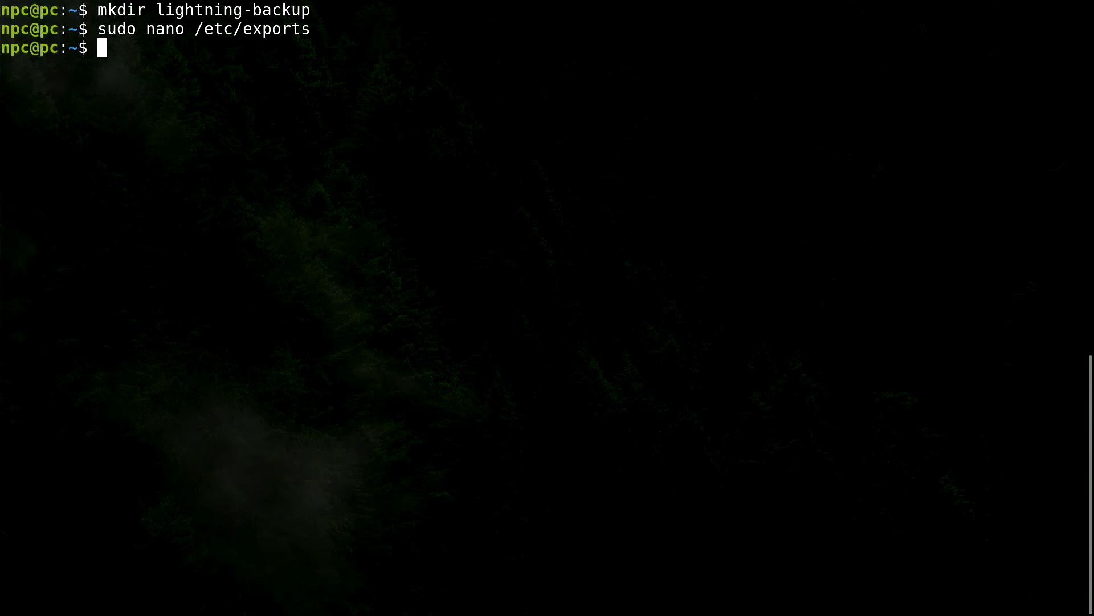
Step: Restart nfs-kernel-server.service with sudo systemctl
text(sudo systemctl )
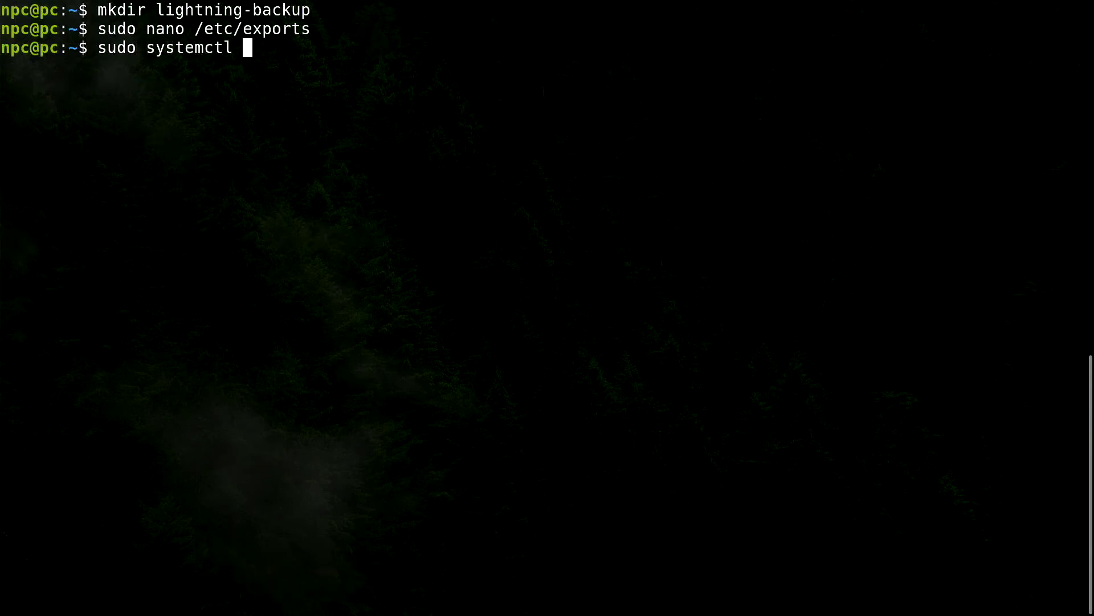
text(restart nfs-)
key(Tab)
key(Return)
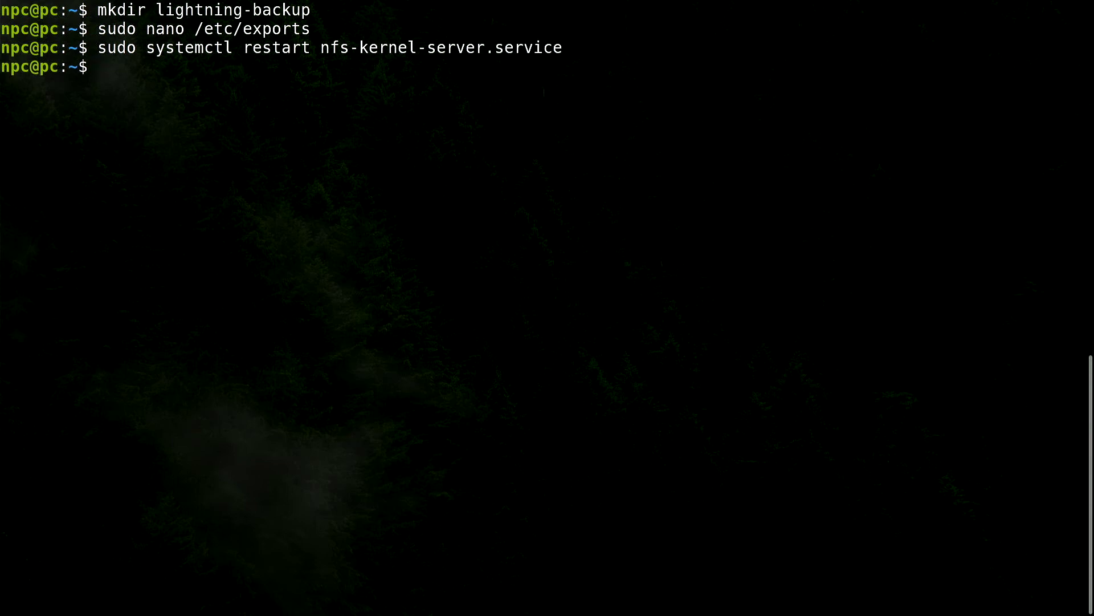
Step: Look up the NFS server's own LAN address by filtering ip a for dynamic
text(ip a | grep )
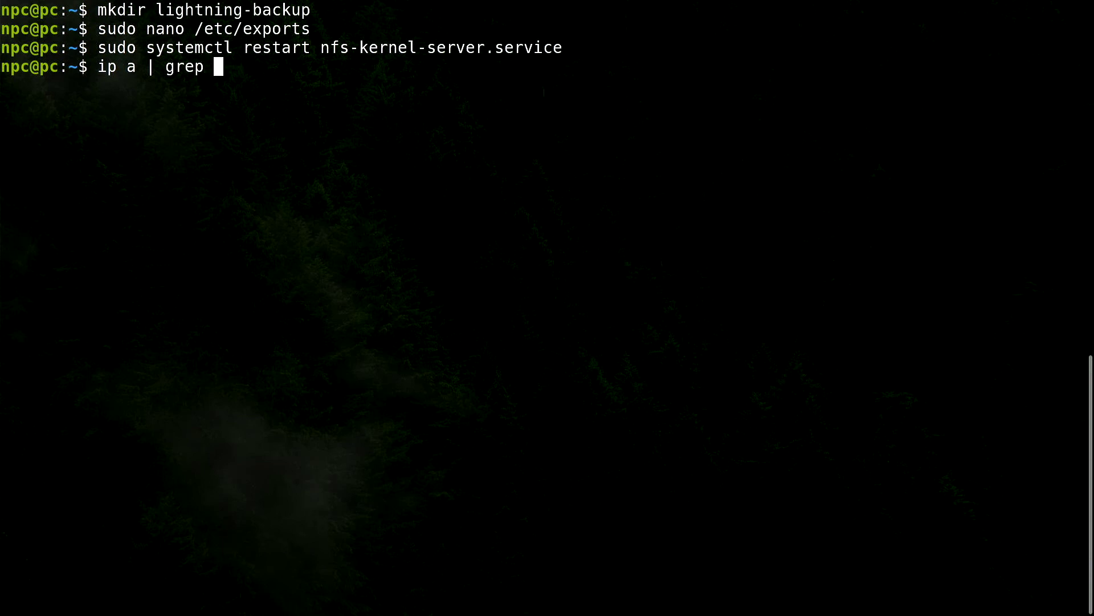
text(dynamic)
key(Return)
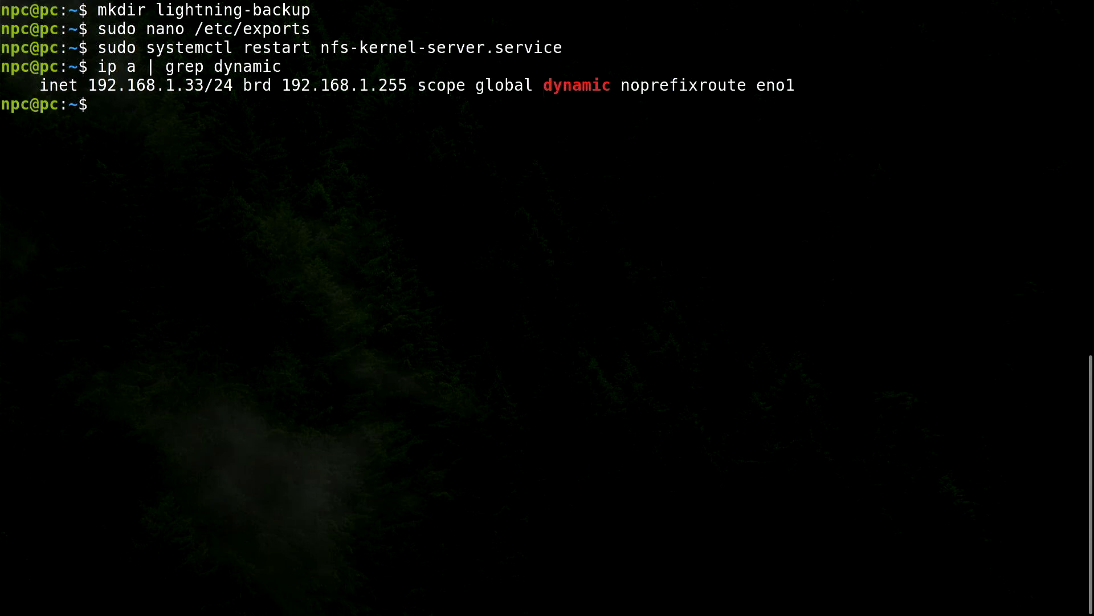
Step: Add a ufw rule allowing 192.168.1.0/24 to any port 2049 with comment 'Allow NFS from LAN', entering the sudo password
key(ctrl+l)
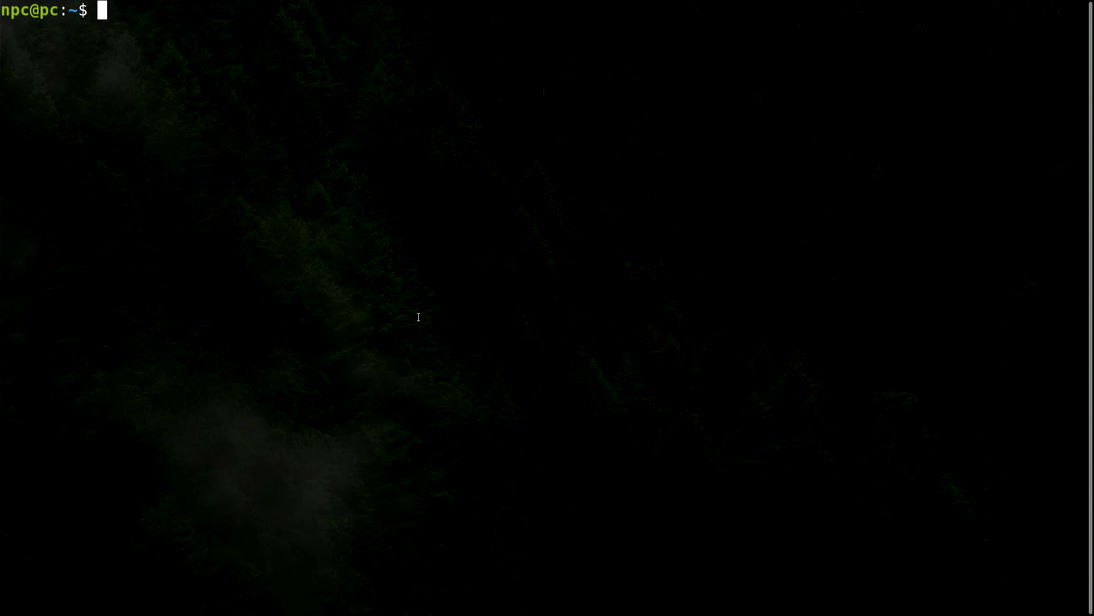
text(sudo ufw allow )
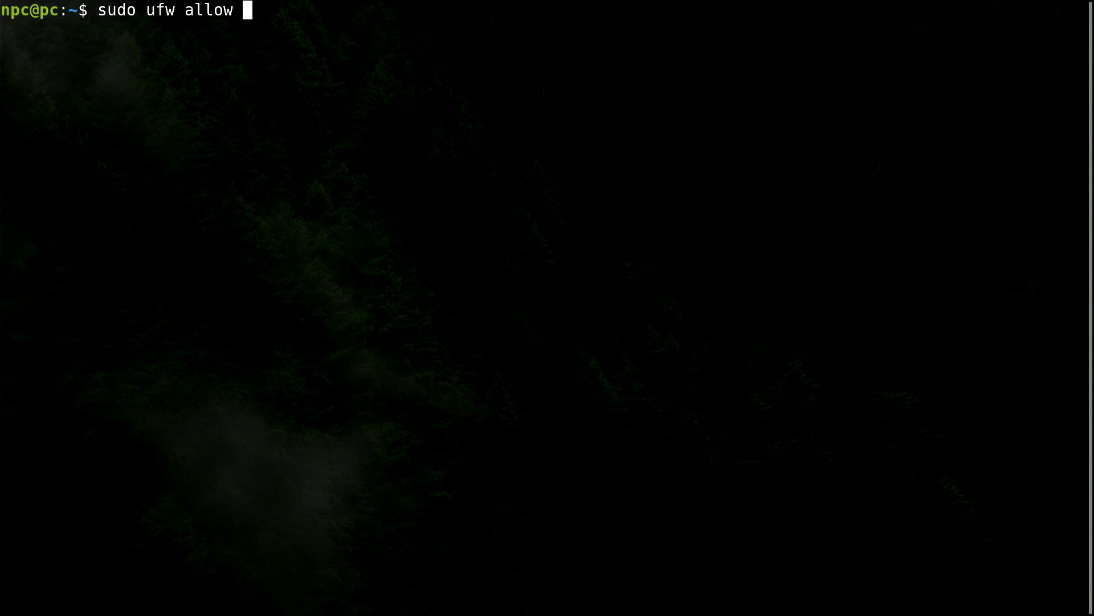
text(from 192.168.)
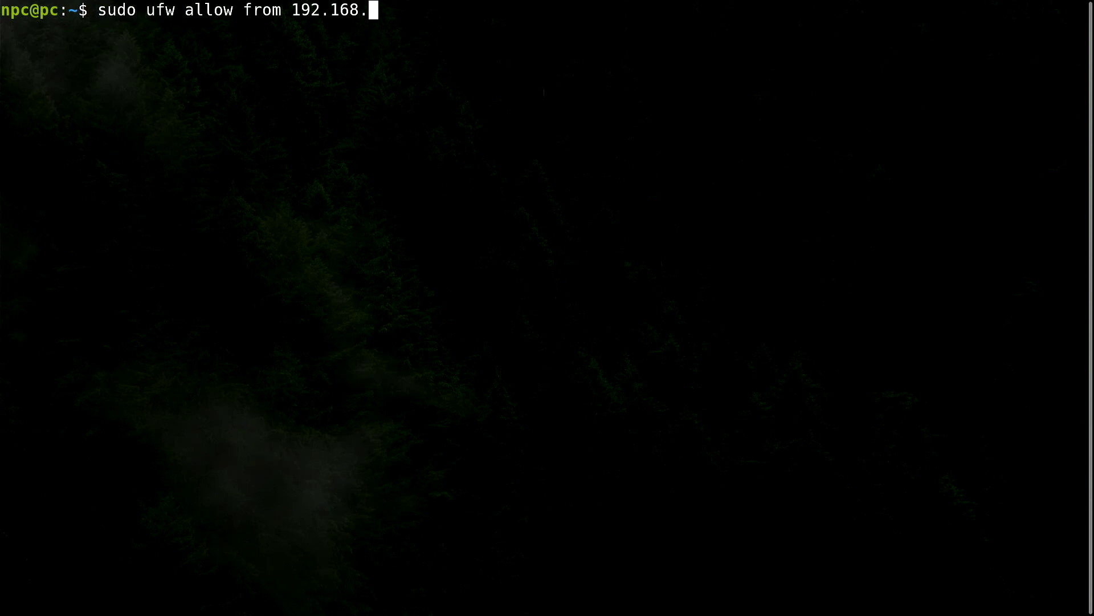
text(1.0/24 to )
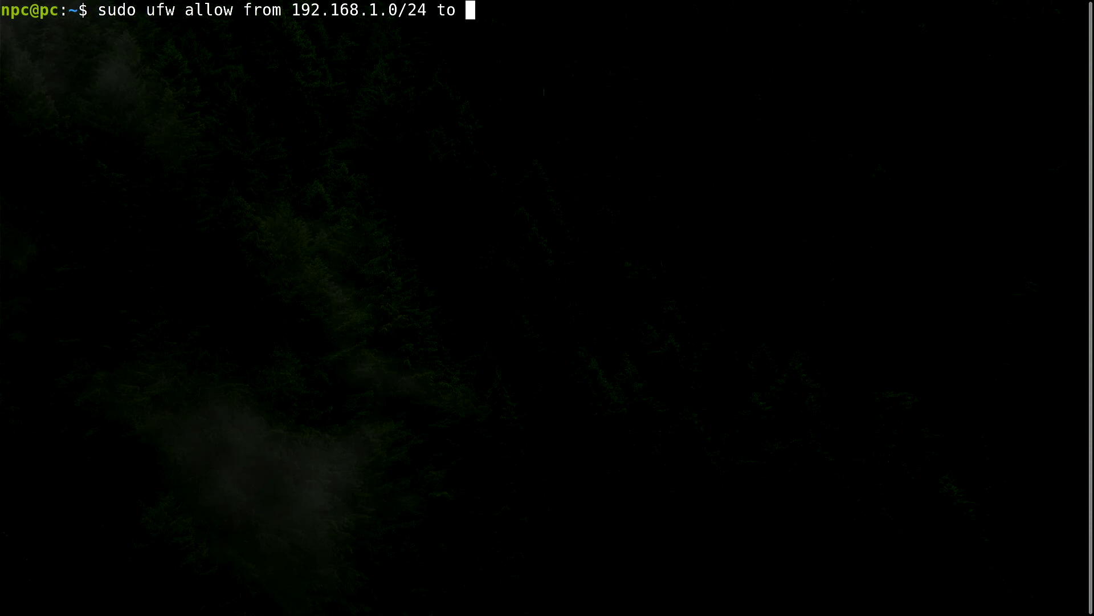
text(any port 20)
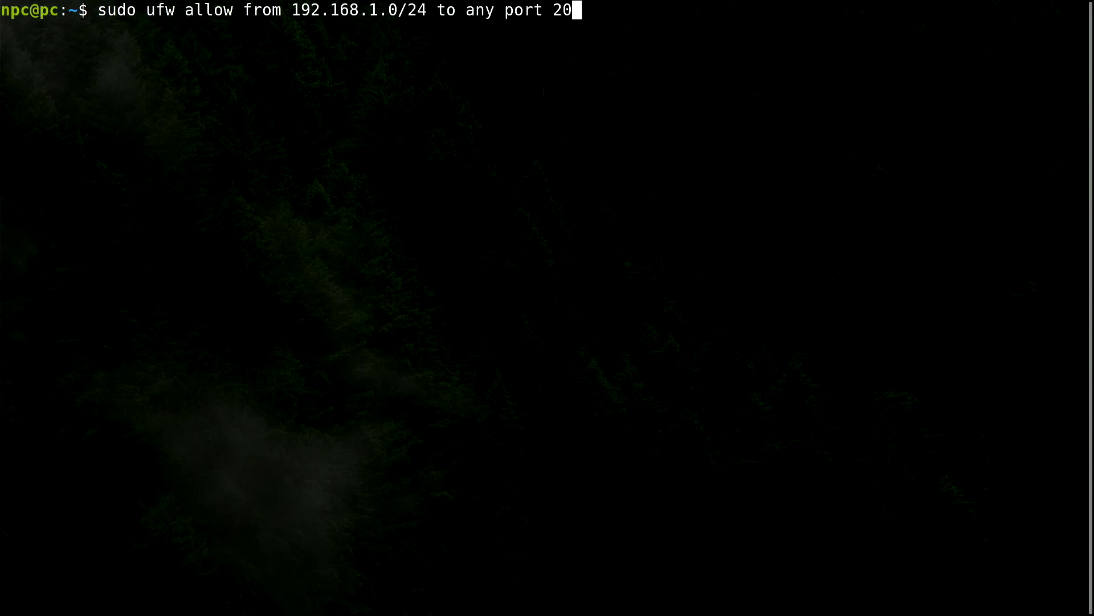
text(49 comment 'Allow )
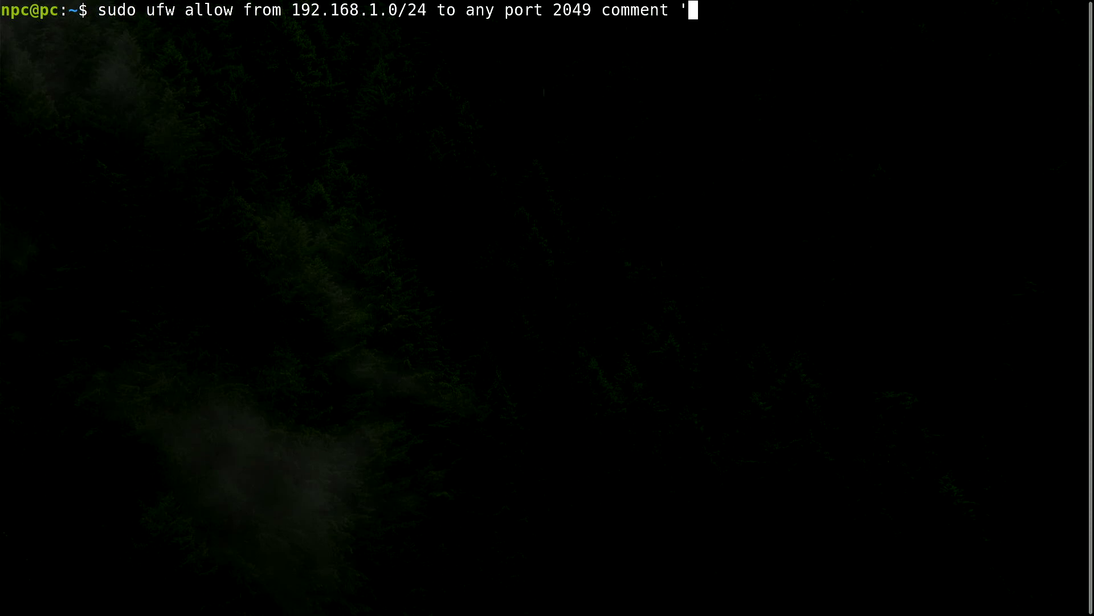
text(NFS from LAN')
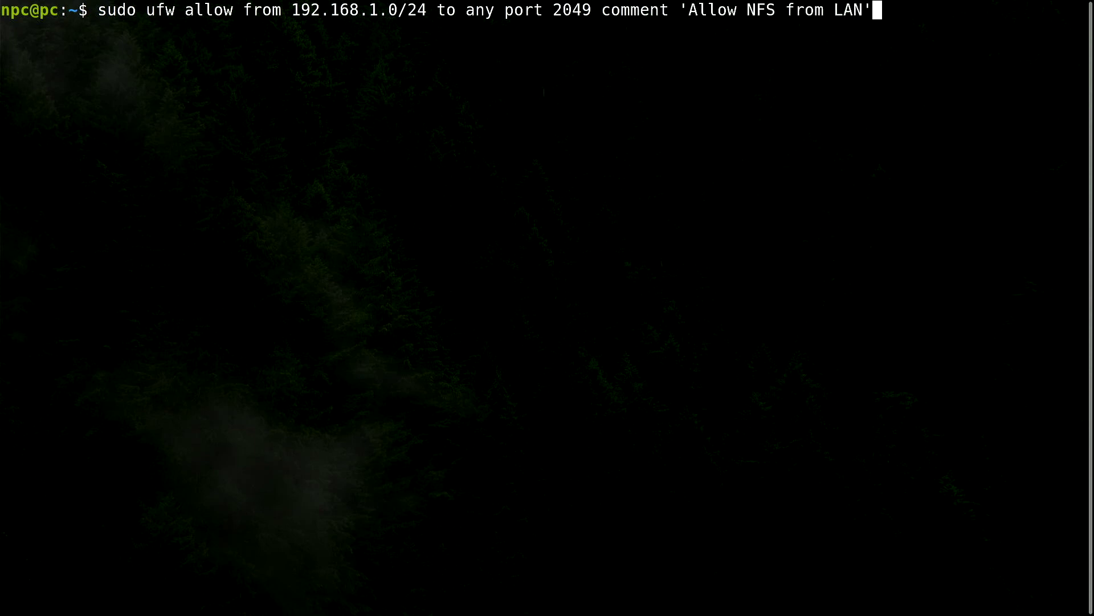
key(Return)
text(**************)
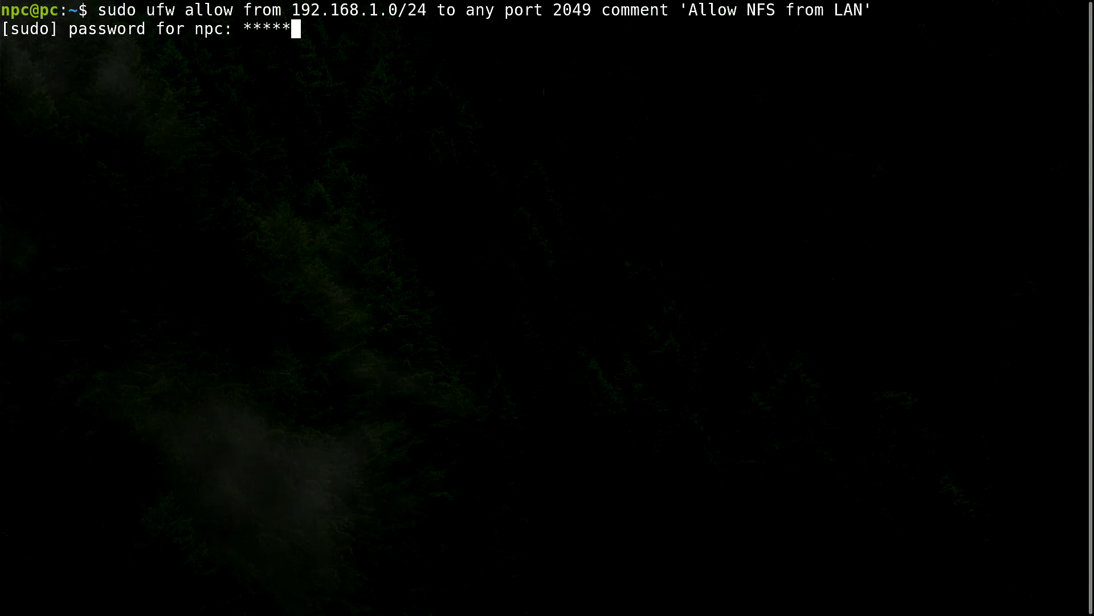
key(Return)
Step: Display the firewall status with sudo ufw status
text(sudo ufw st)
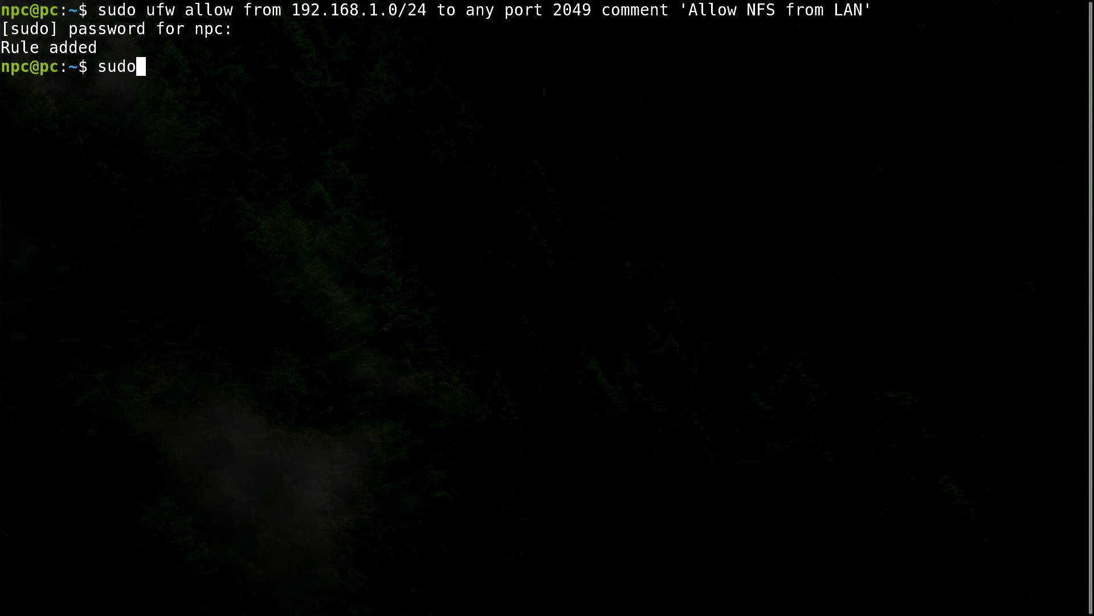
text(atus)
key(Return)
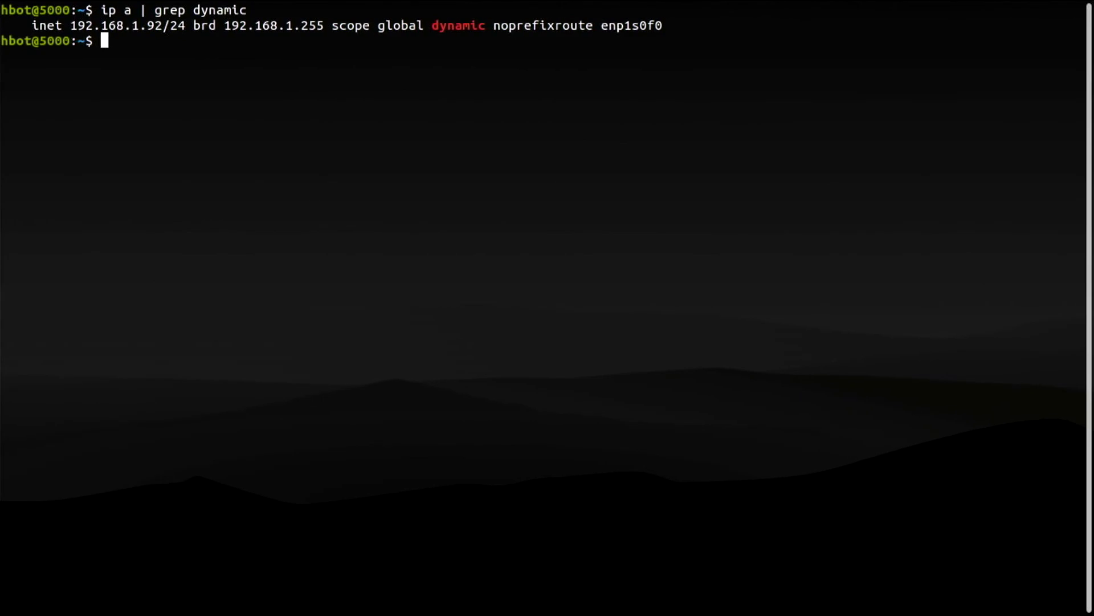
Step: Install nfs-common with sudo apt on the Lightning node computer, entering the sudo password and accepting the installation
text(sudo apt install nfs-common)
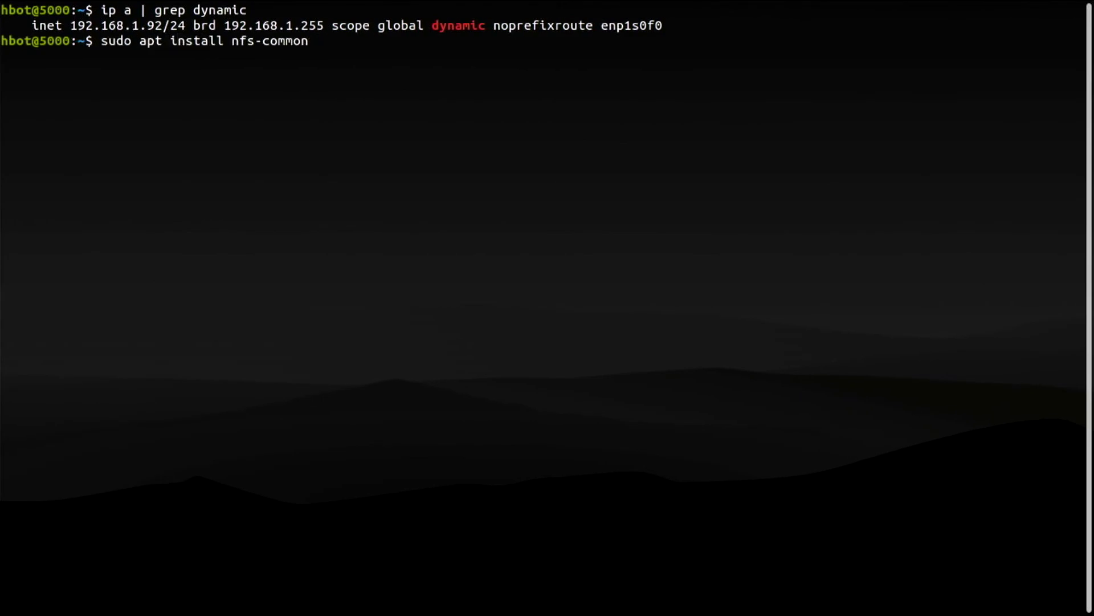
key(Return)
key(Return)
key(Return)
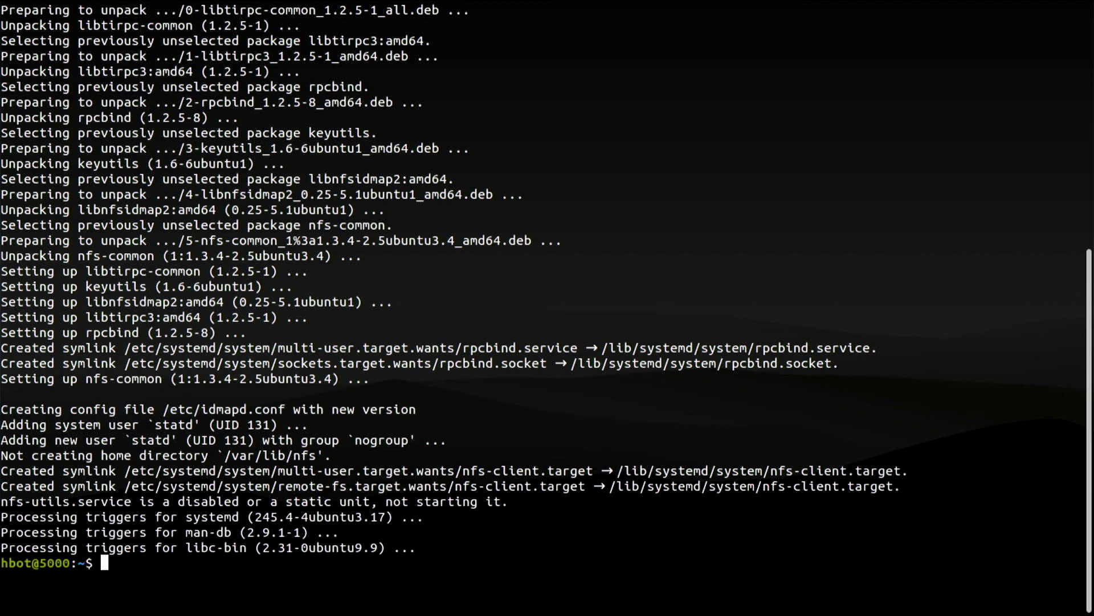
Step: List the contents of the home directory and its Public folder on the node computer
text(ls)
key(Return)
text(ls Public/)
key(Return)
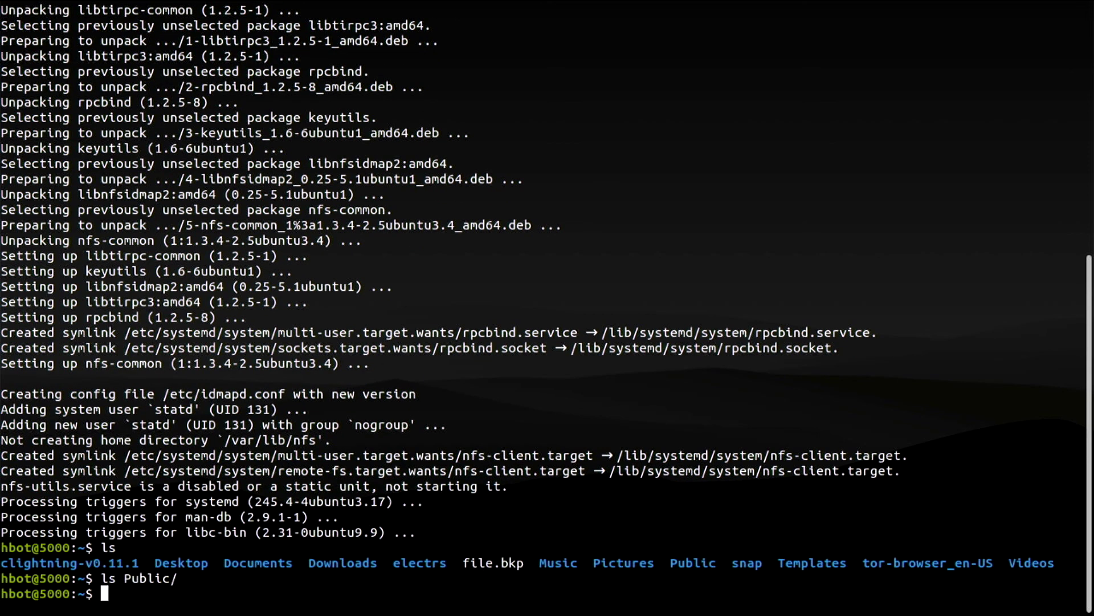
Step: Mount 192.168.1.33:/home/npc/lightning-backup on /home/hbot/Public/ with sudo, and list the mounted filesystems using df
key(ctrl+l)
text(sudo mount 19)
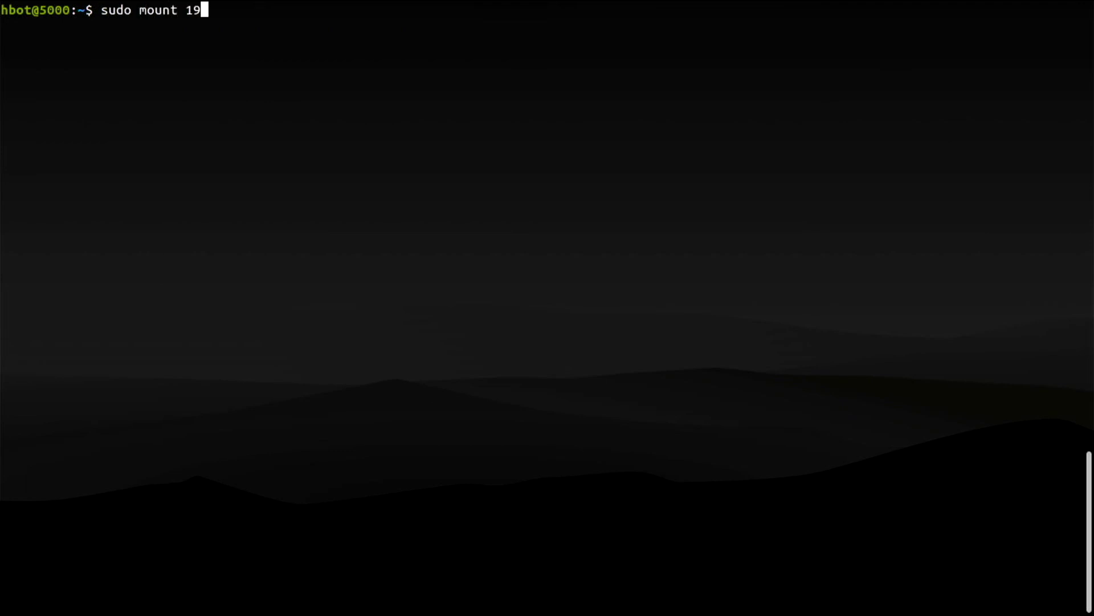
text(2.168.1.33:/home/np)
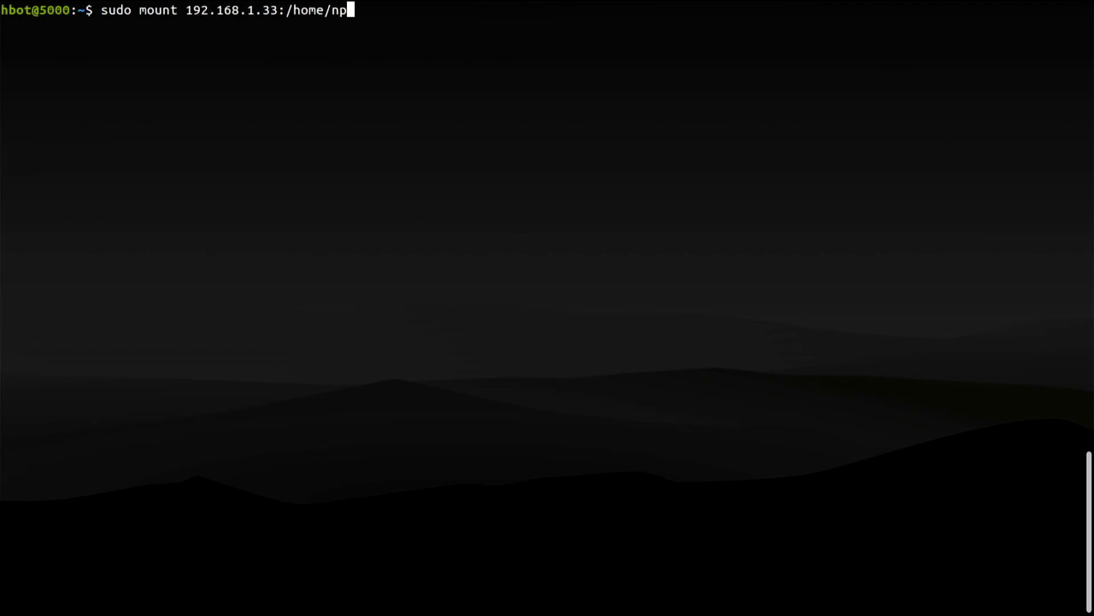
text(c/lightning-backup)
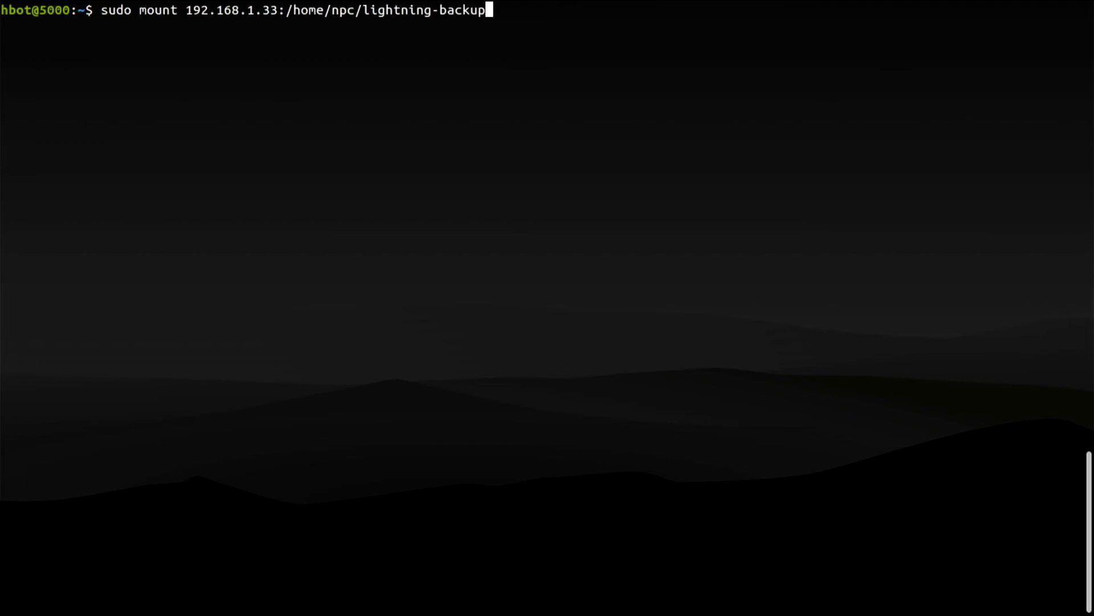
text( /home/hbot/Public/)
key(Return)
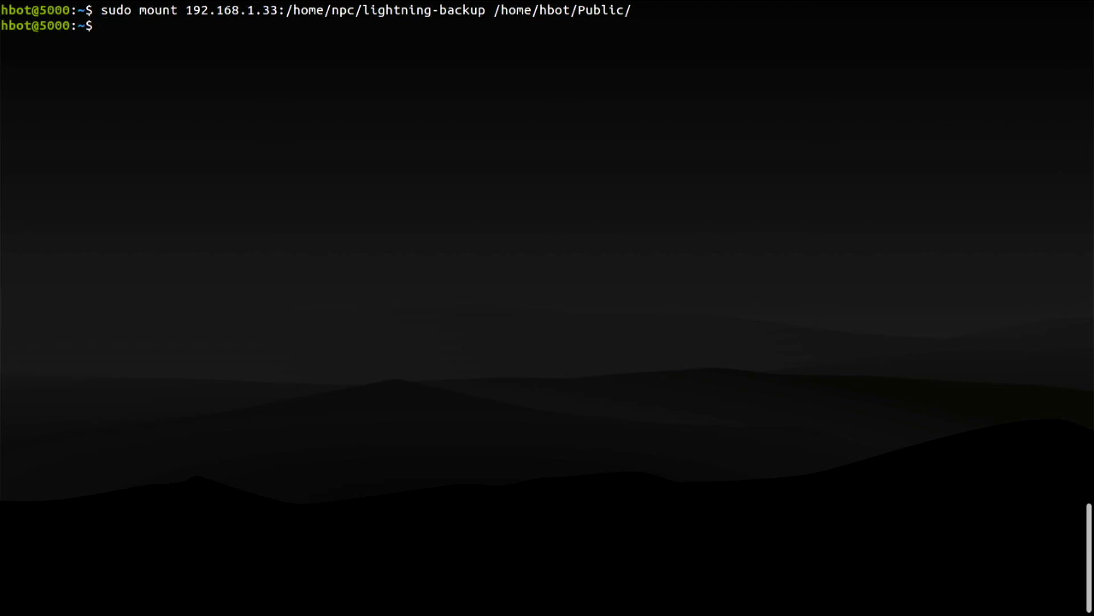
text(df)
key(Return)
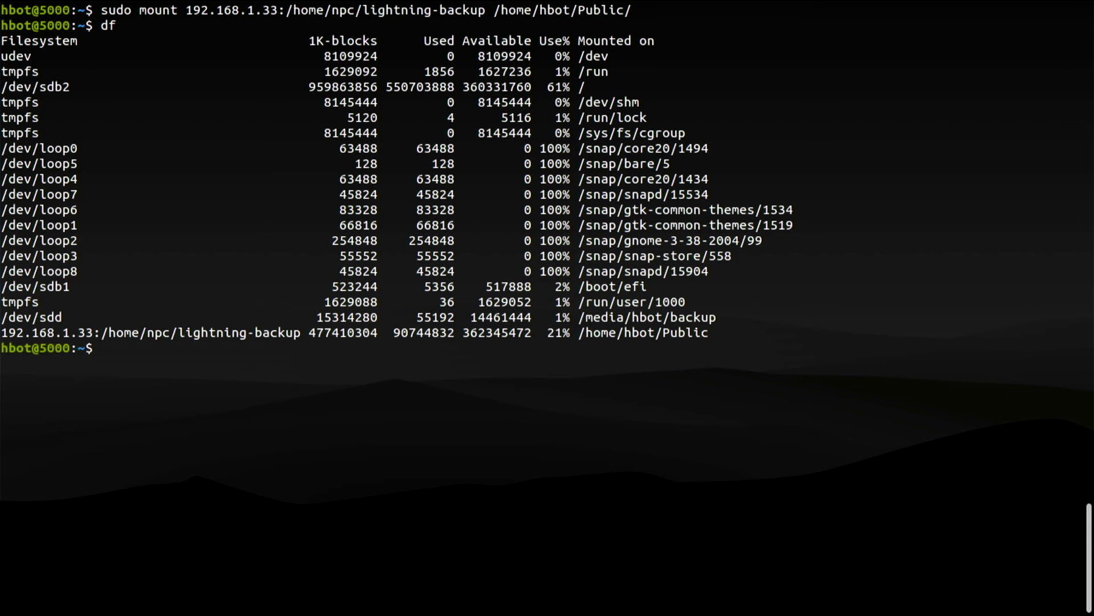
Step: Stop the Lightning node with lightning-cli and delete the local file.bkp from the home directory
text(lightning-cli stop)
key(Return)
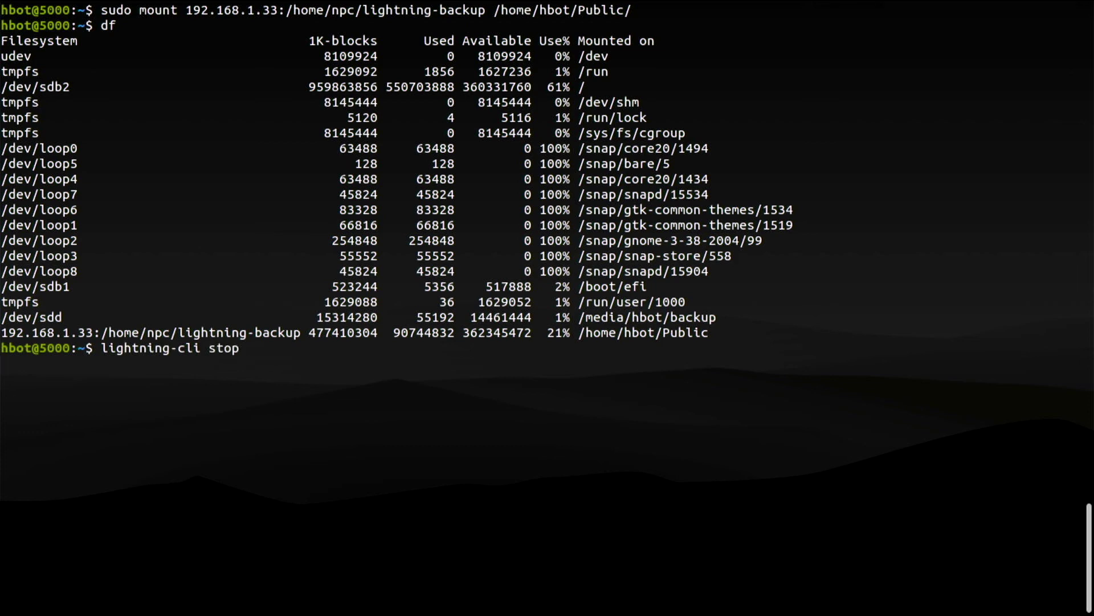
text(ls)
key(Return)
text(rm file.bkp)
key(Return)
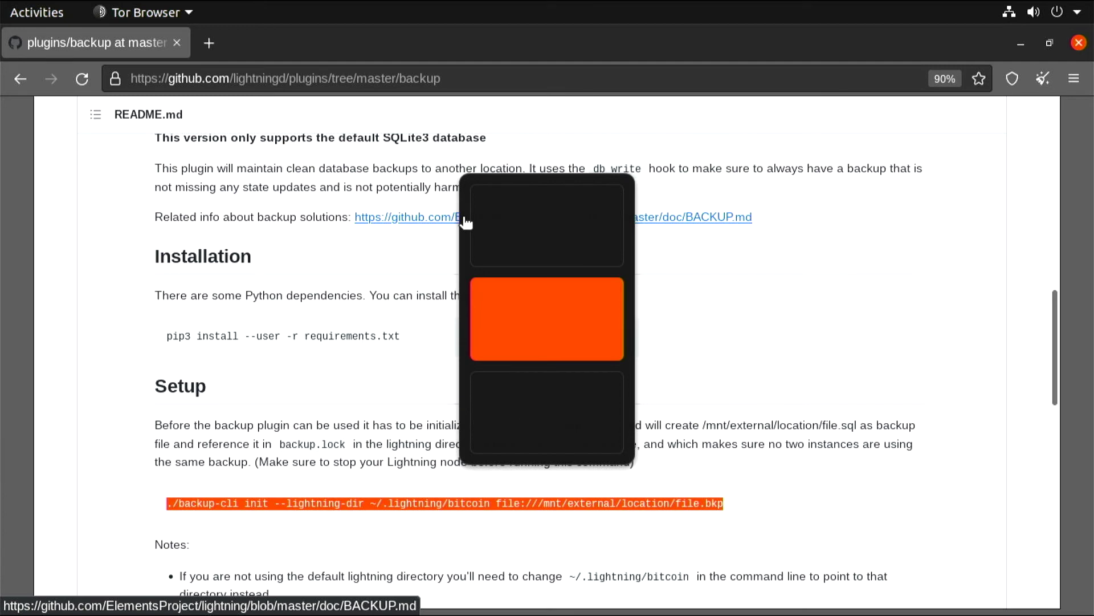
Step: Copy the backup-cli init command from the README in Tor Browser, and change the terminal's directory to .lightning/plugins-available/backup/
right_click(433, 507)
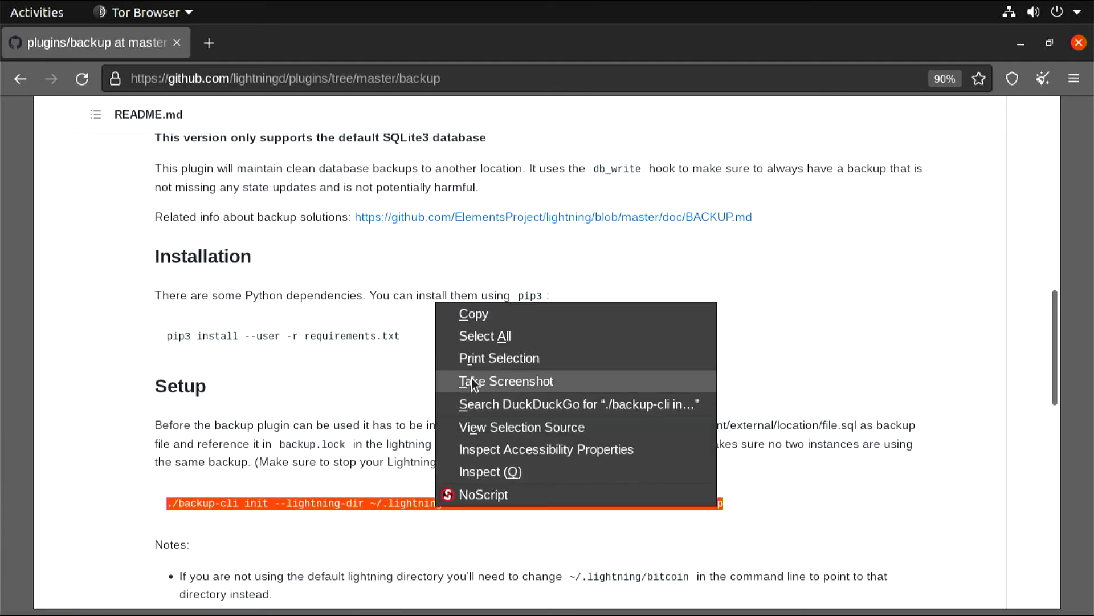
click(482, 311)
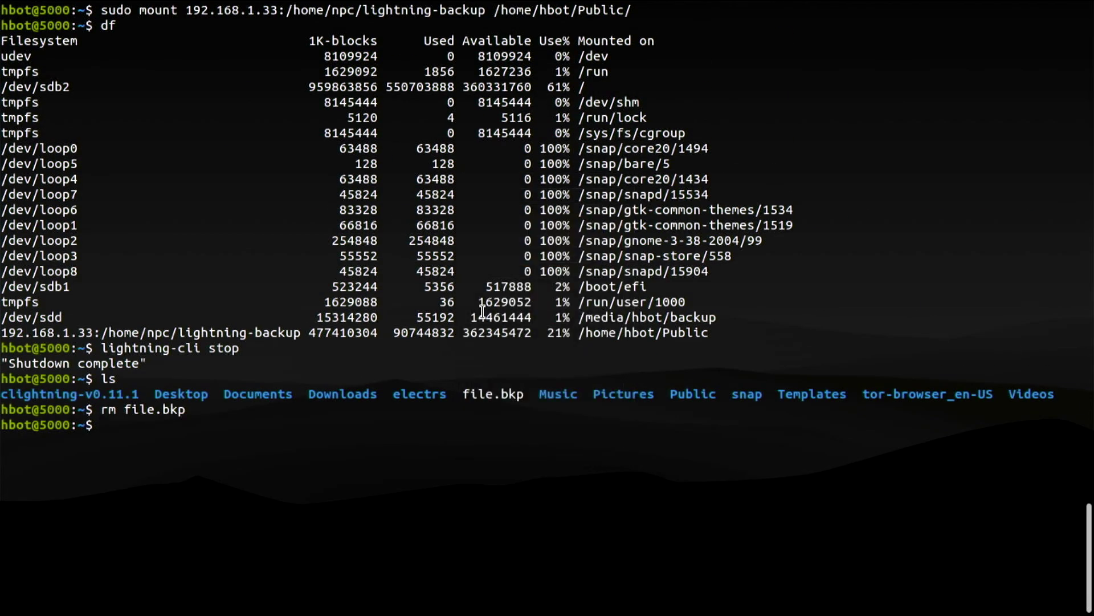
key(ctrl+l)
text(cd .lightning/plugins-a)
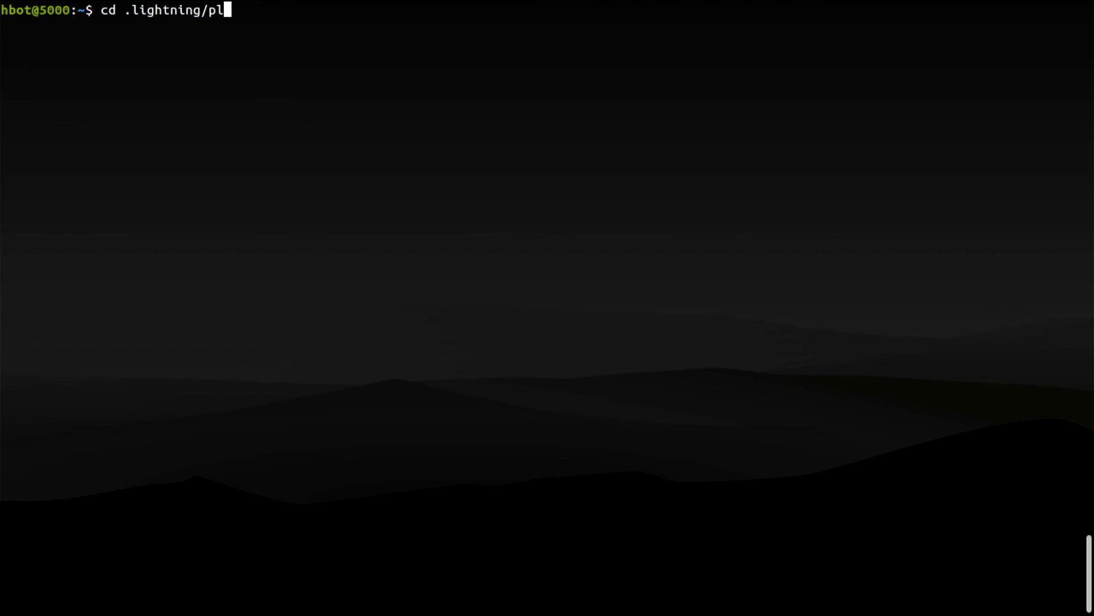
key(Tab)
text(ba)
key(Tab)
key(Return)
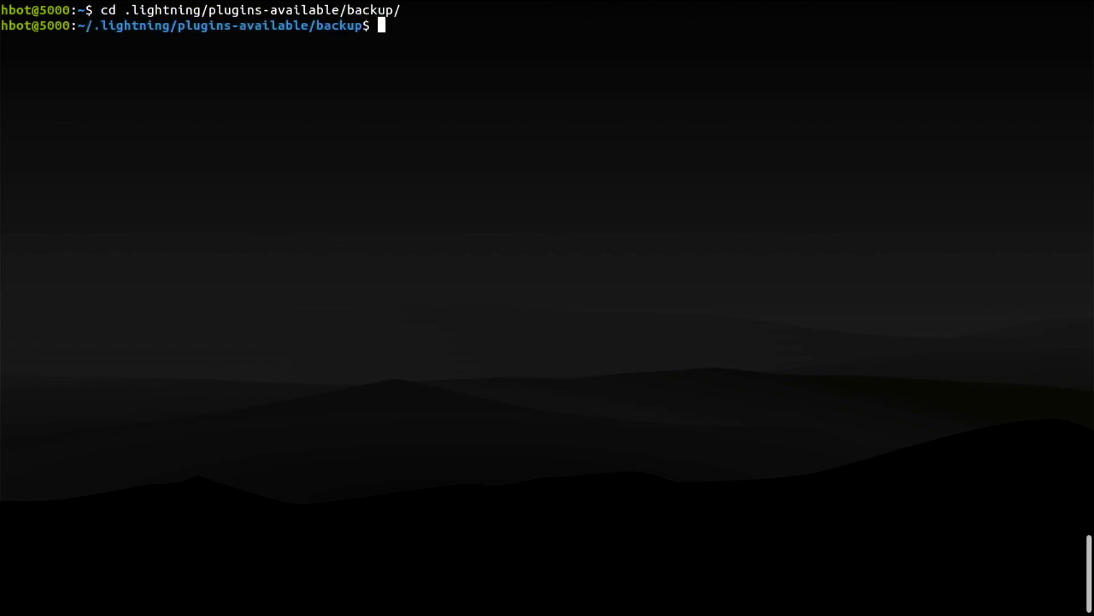
Step: Run ./backup-cli init with --lightning-dir ~/.lightning/bitcoin and the backup destination file:///home/hbot/Public/file.bkp
key(ctrl+shift+v)
key(Left)
key(Left)
key(Left)
key(Left)
key(Left)
key(Left)
key(Left)
key(Left)
key(Left)
key(BackSpace)
key(BackSpace)
key(BackSpace)
key(BackSpace)
key(BackSpace)
key(BackSpace)
key(BackSpace)
key(BackSpace)
key(BackSpace)
key(BackSpace)
key(BackSpace)
key(BackSpace)
key(BackSpace)
key(BackSpace)
key(BackSpace)
key(BackSpace)
key(BackSpace)
key(BackSpace)
key(BackSpace)
key(BackSpace)
key(BackSpace)
text(home/hbot)
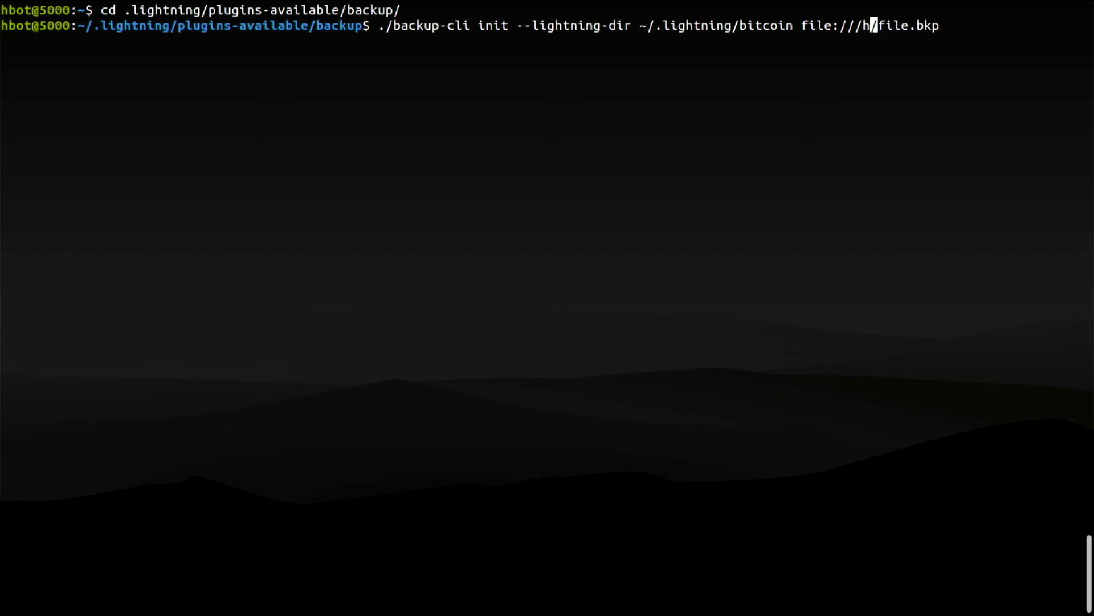
text(/Public)
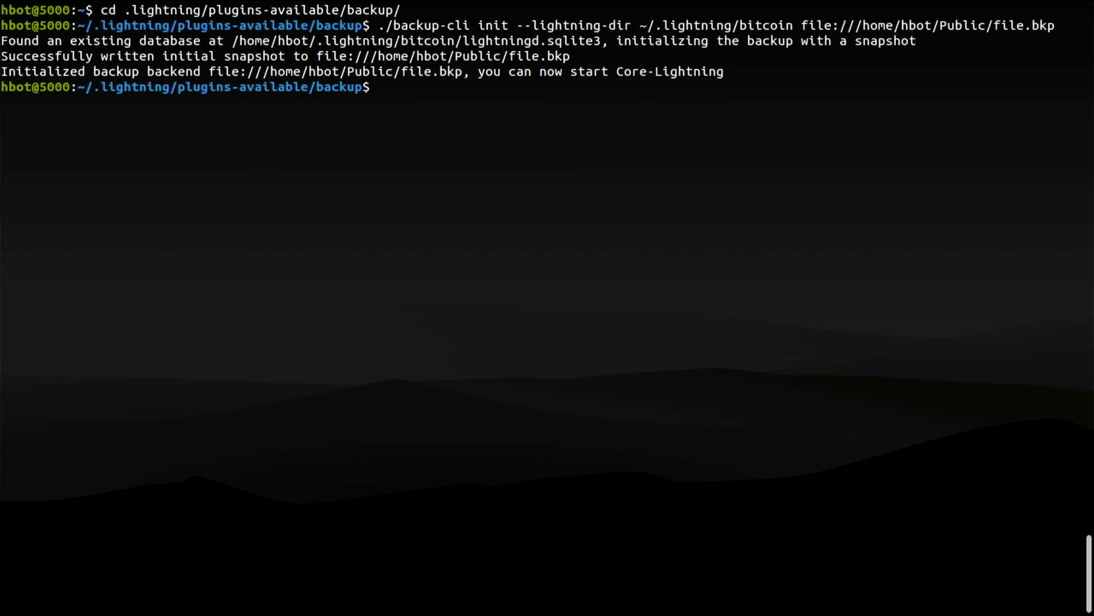
Step: Return to the home directory and start lightningd, entering the hsm_secret password
text(cd)
key(Return)
key(ctrl+l)
text(lightningd)
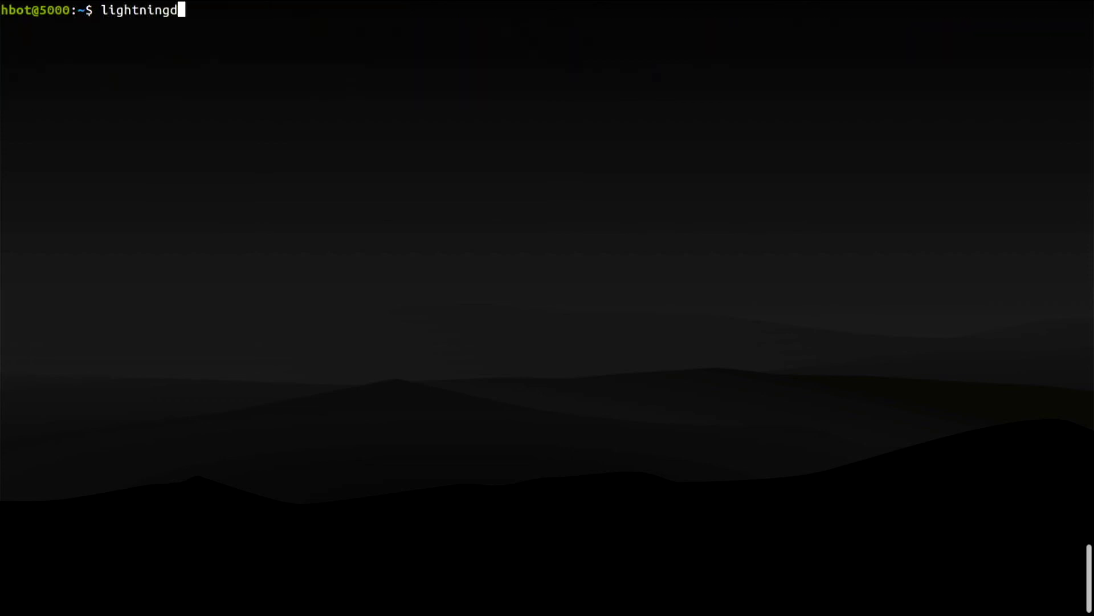
key(Return)
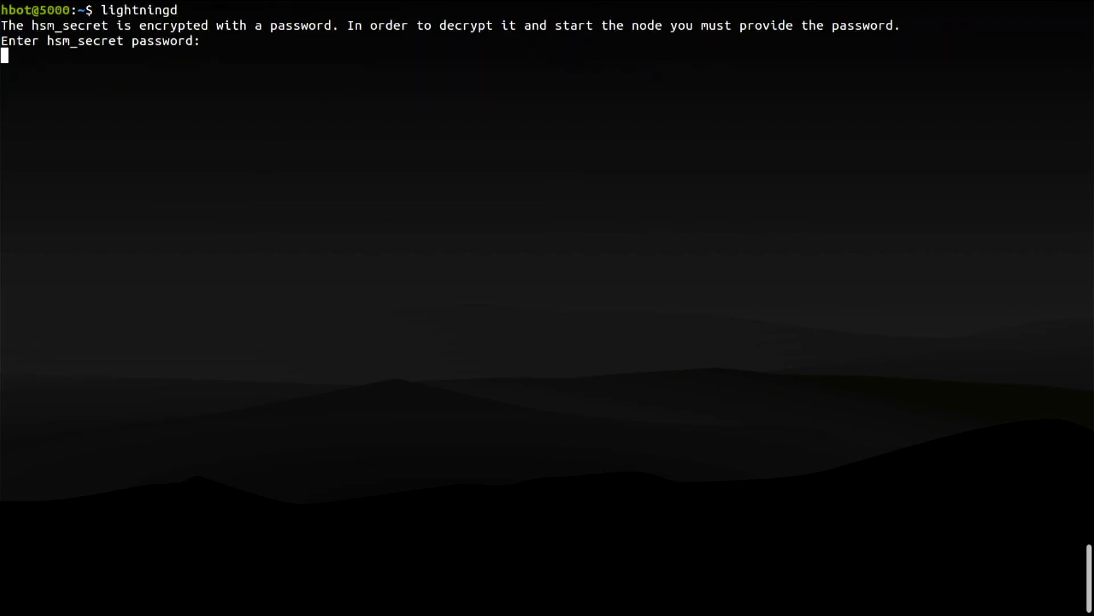
key(Return)
Step: Check the plugins with lightning-cli plugin list, and list the contents of the Public folder
text(lightning-cli plu)
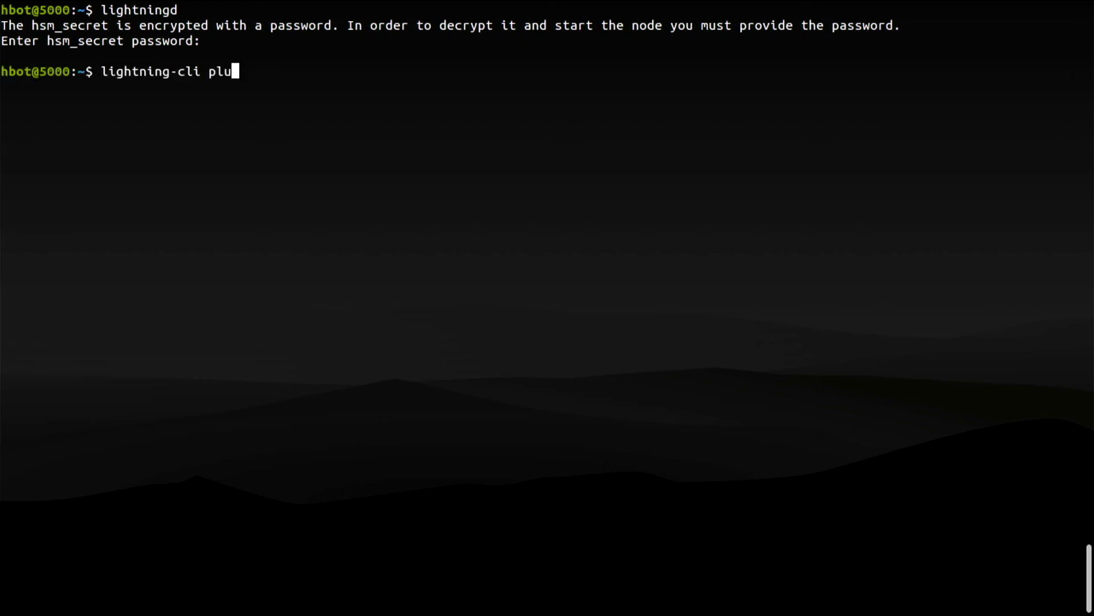
text(gin list)
key(Return)
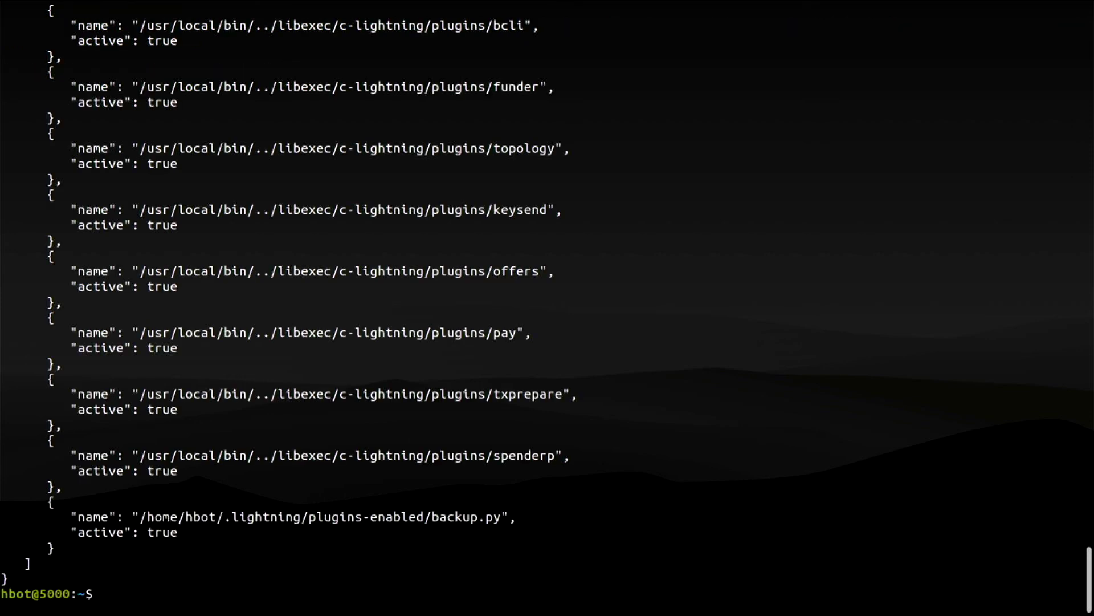
text(ls Pu)
key(Tab)
key(Return)
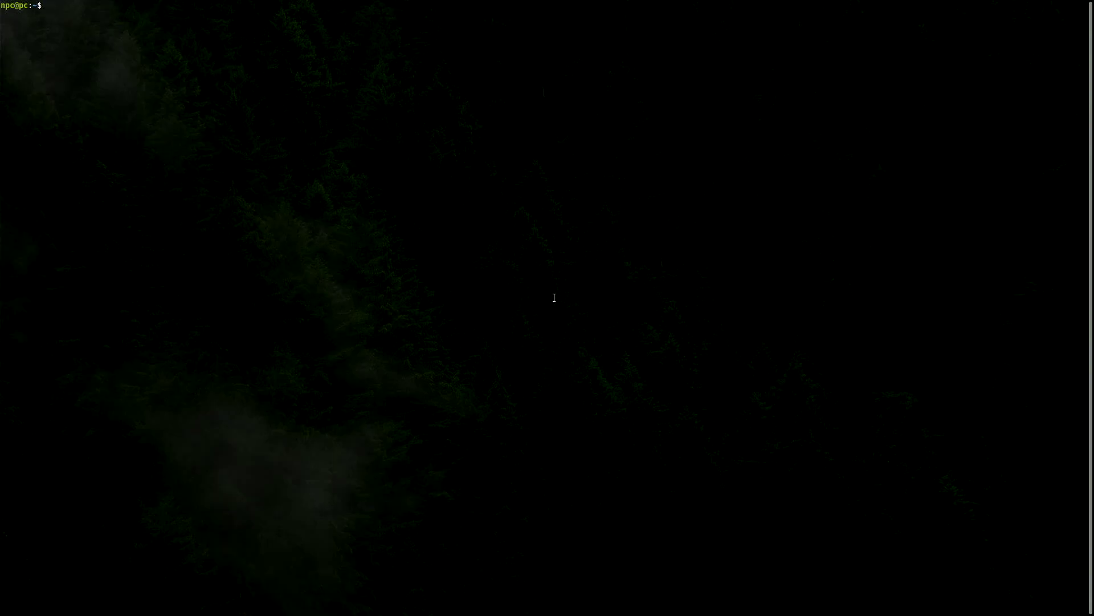
Step: In the NFS server's terminal, enlarge the text and list the contents of the lightning-backup folder
key(ctrl+plus)
key(ctrl+plus)
key(ctrl+plus)
key(ctrl+plus)
text(ls li)
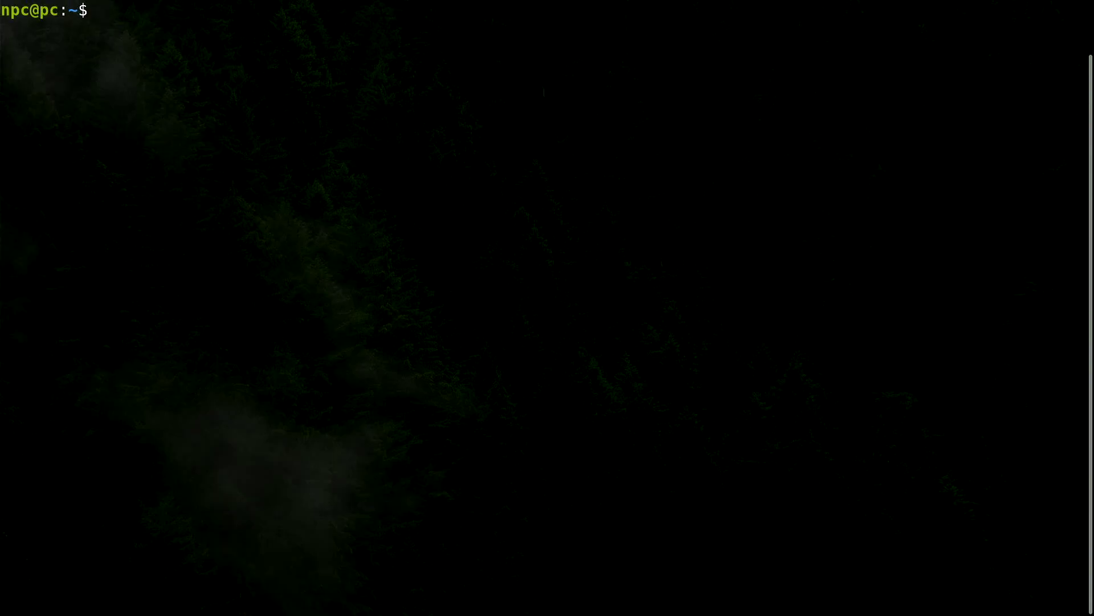
key(Tab)
key(Return)
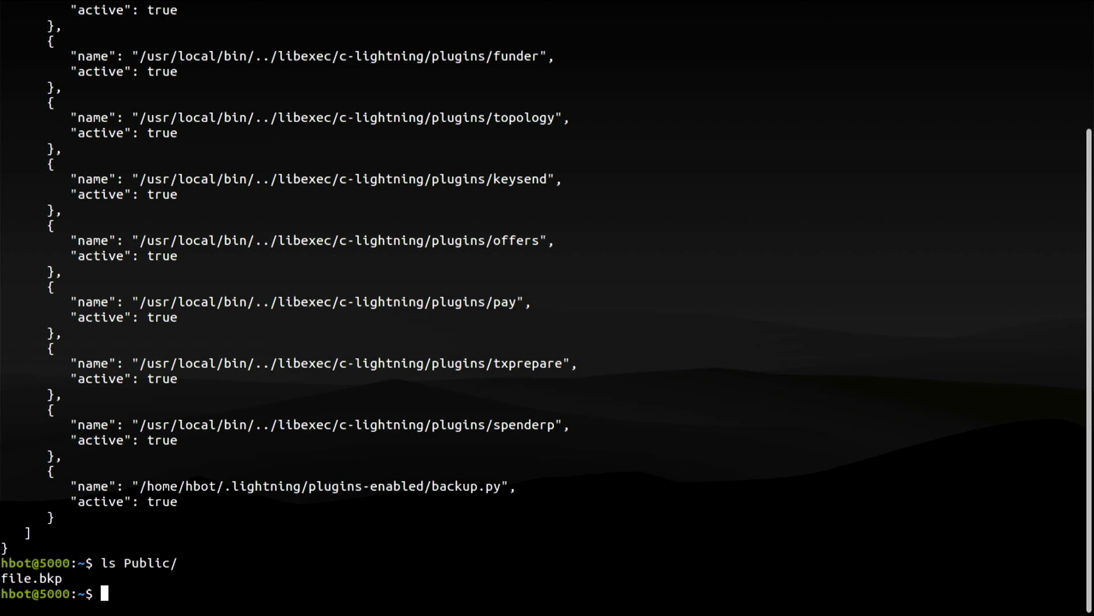
Step: On the node computer, open /etc/fstab in nano with sudo, entering the sudo password
text(sudo nano /etc/)
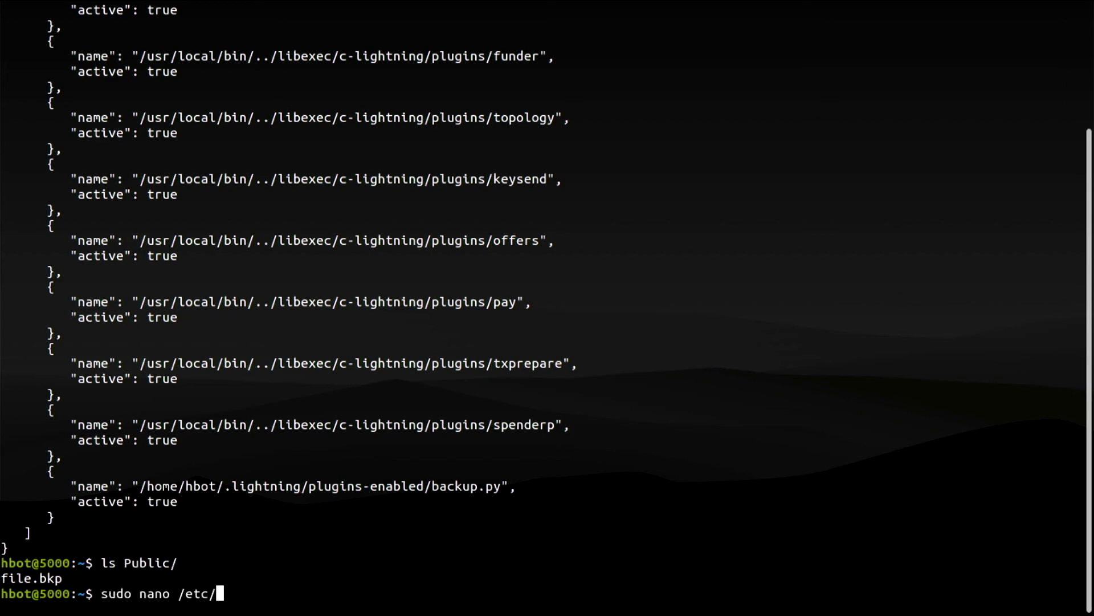
text(fstab)
key(Return)
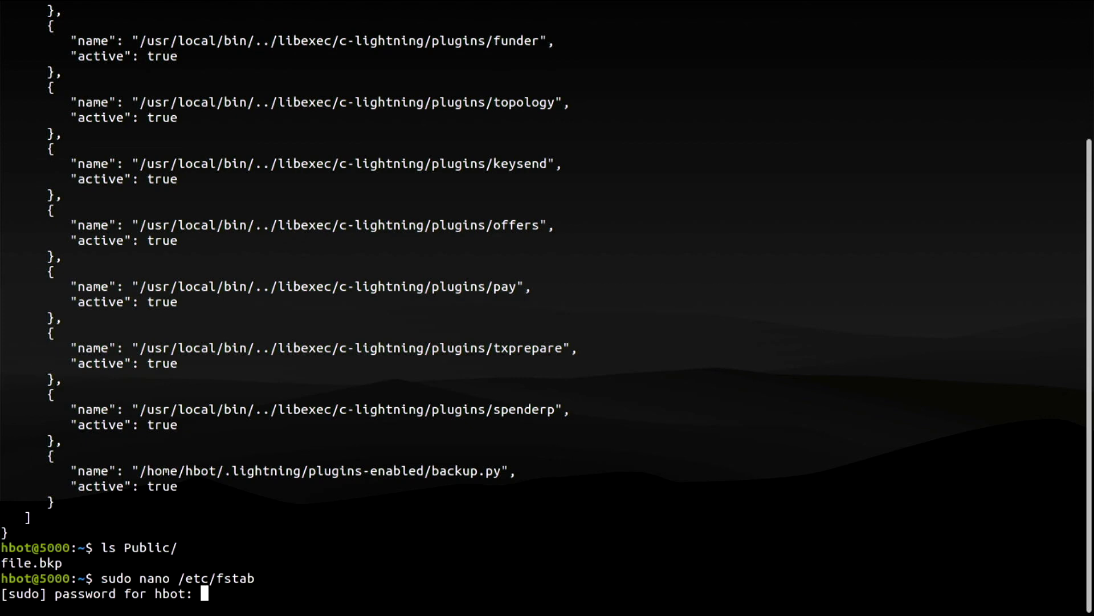
key(Return)
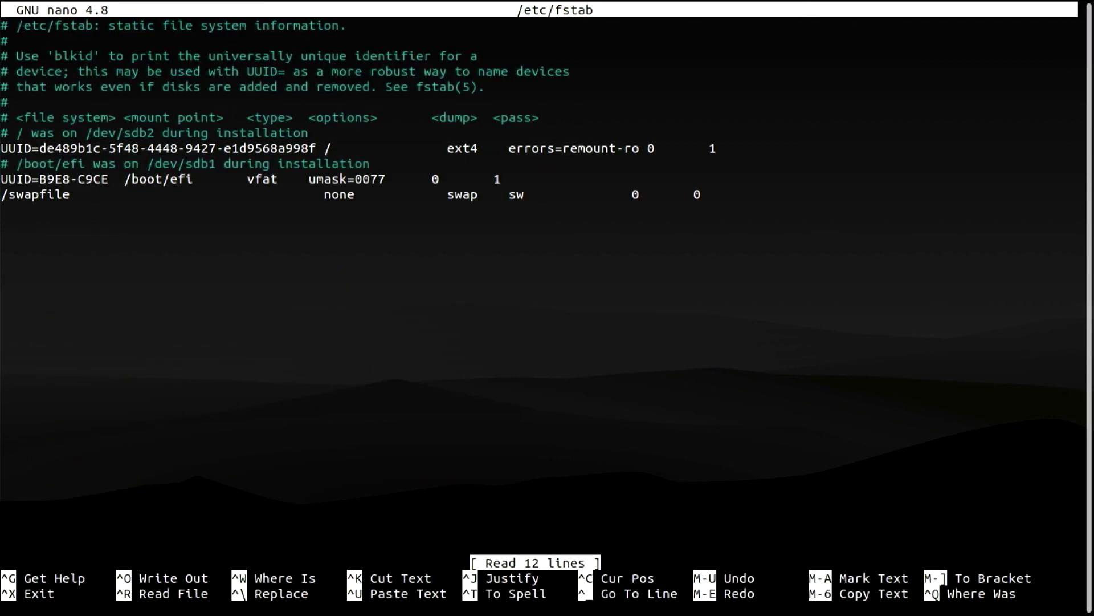
Step: Add an fstab entry mounting 192.168.1.33:/home/npc/lightning-backup at /home/hbot/Public with type nfs, options defaults, 0 and 0, and save the file
key(Return)
text(192.168.1.33:/home/npc)
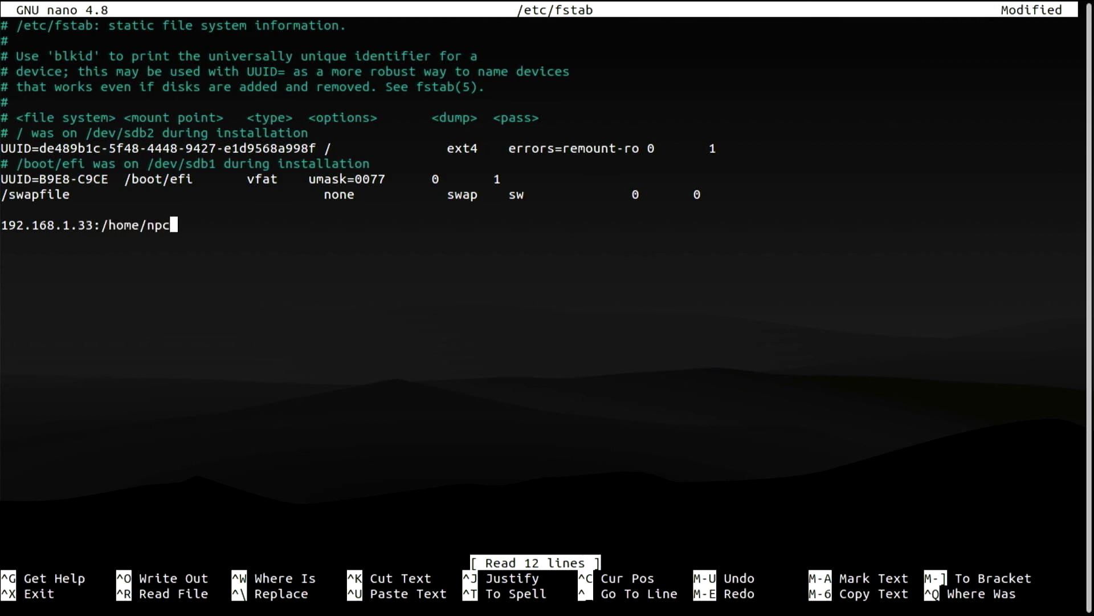
text(/lightning-backup /home/hbot/Public)
key(Tab)
text(nfs)
key(Tab)
text(fau)
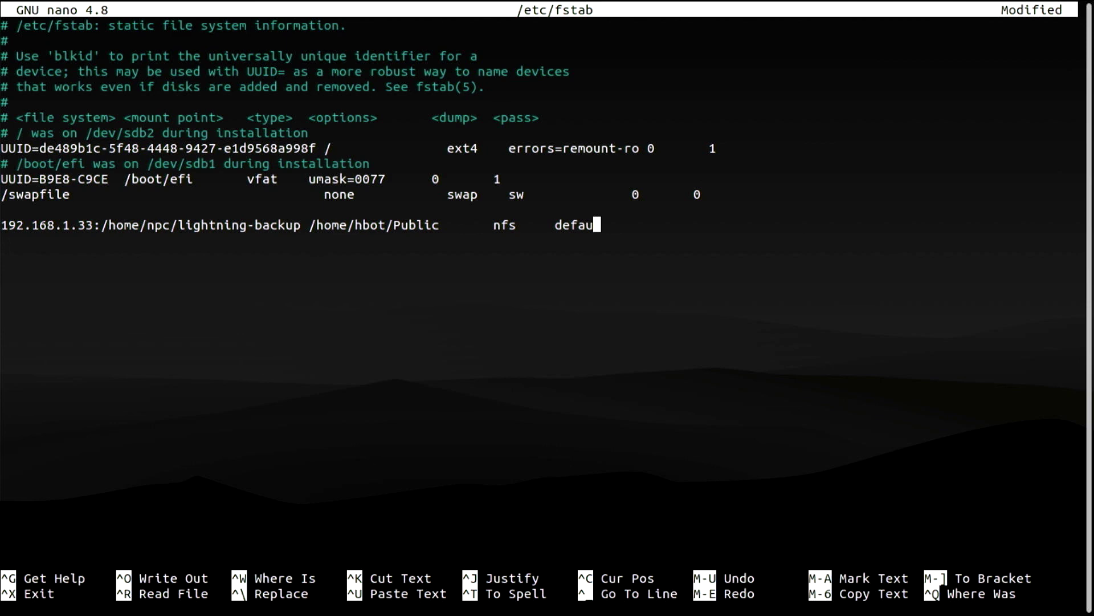
text(lts)
key(Tab)
text(0)
key(Tab)
text(0)
key(ctrl+o)
key(Return)
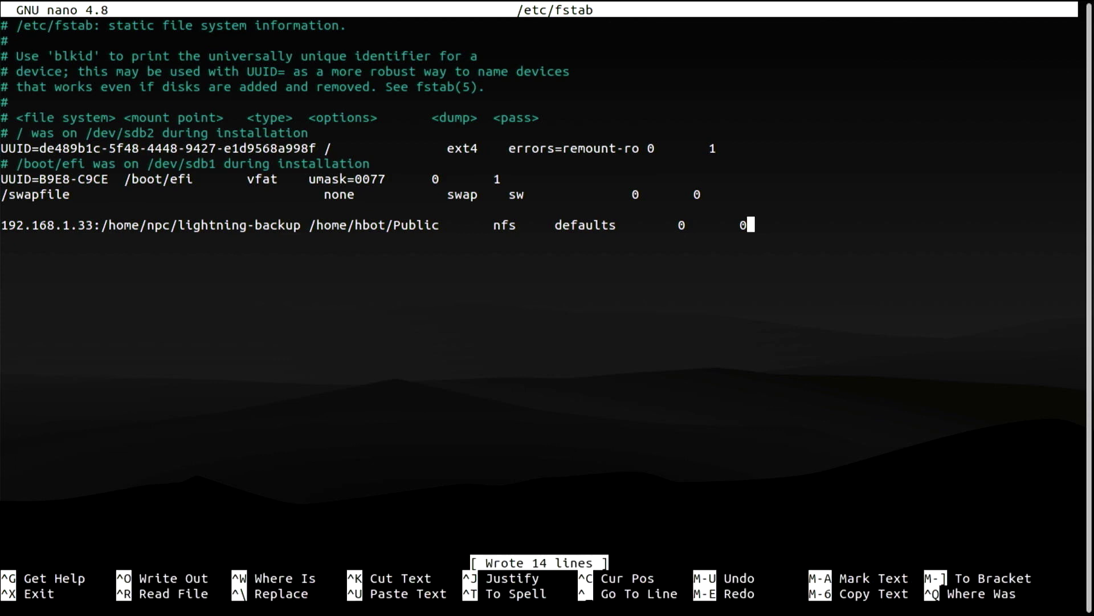
key(ctrl+x)
Step: Stop the Lightning node with lightning-cli stop and Bitcoin Core with bitcoin-cli stop
text(lightning-cli stop)
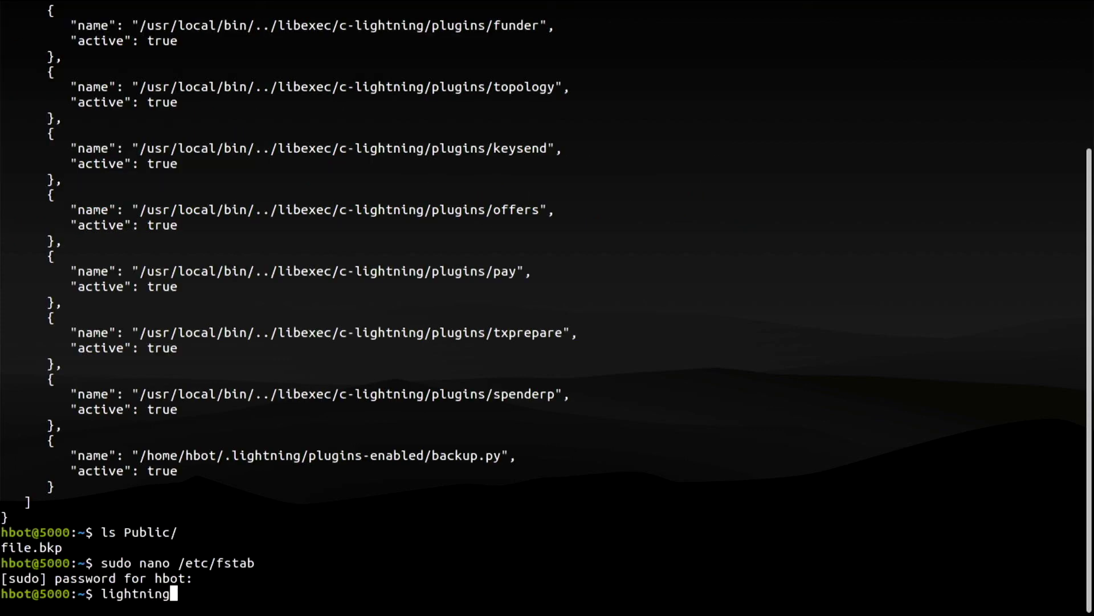
key(Return)
text(bitcoin-cli stop)
key(Return)
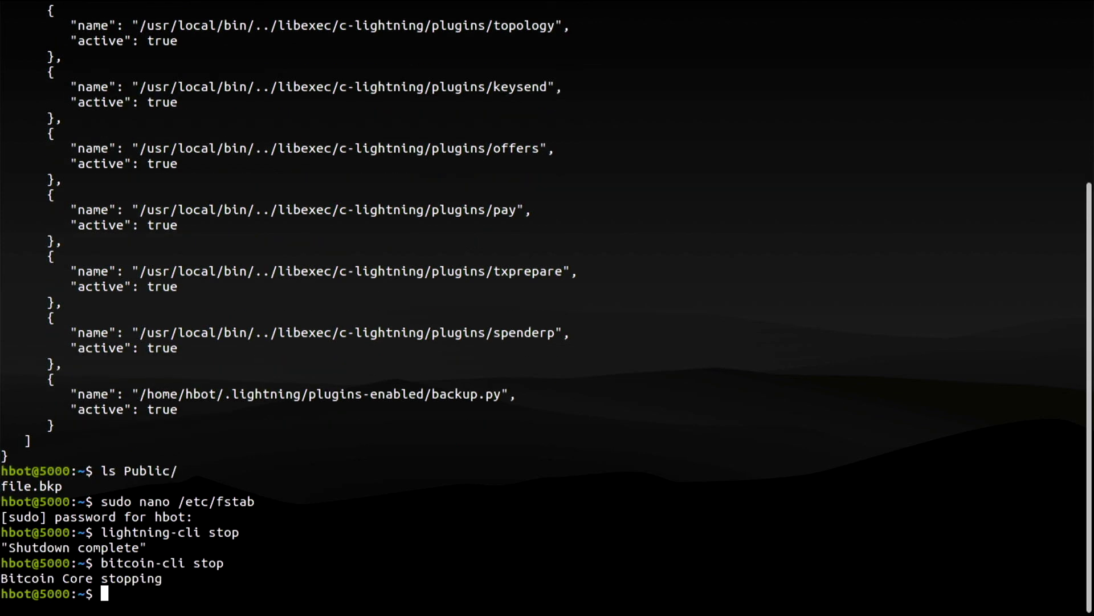
Step: Reboot the node computer from the terminal
text(reboot)
key(Return)
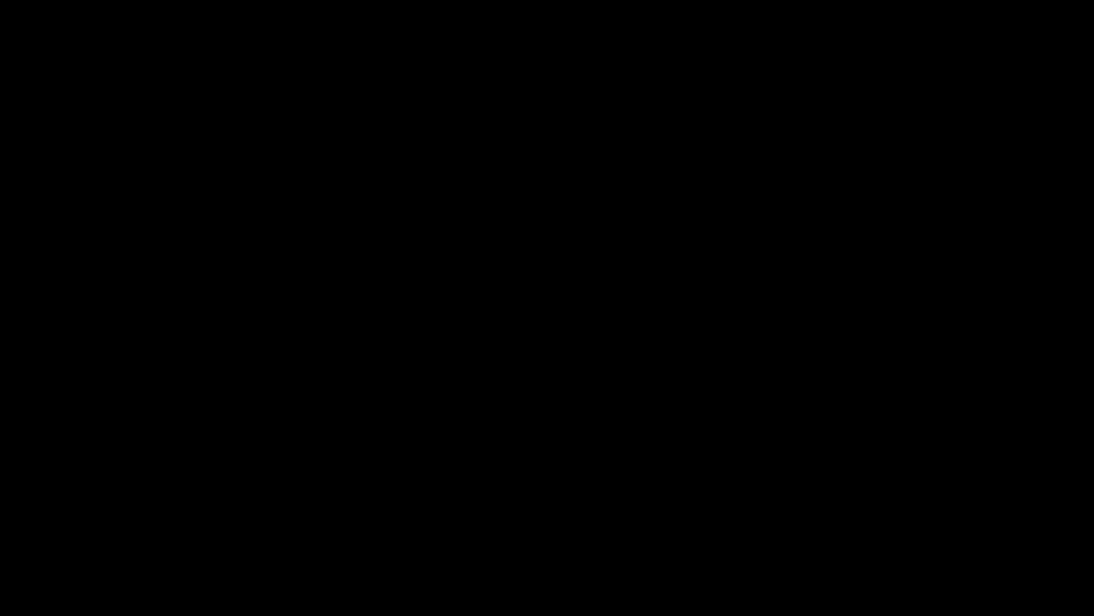